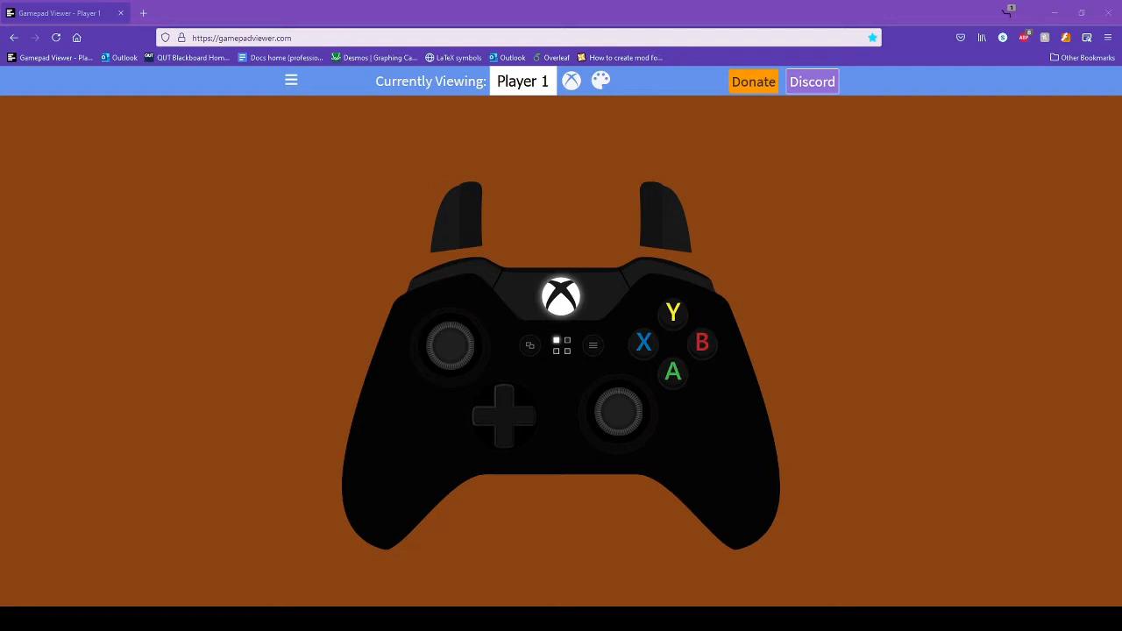
- Switch to the Firefox window showing the vJoy v2.1.8 GitHub release page
mouse_move(731, 619)
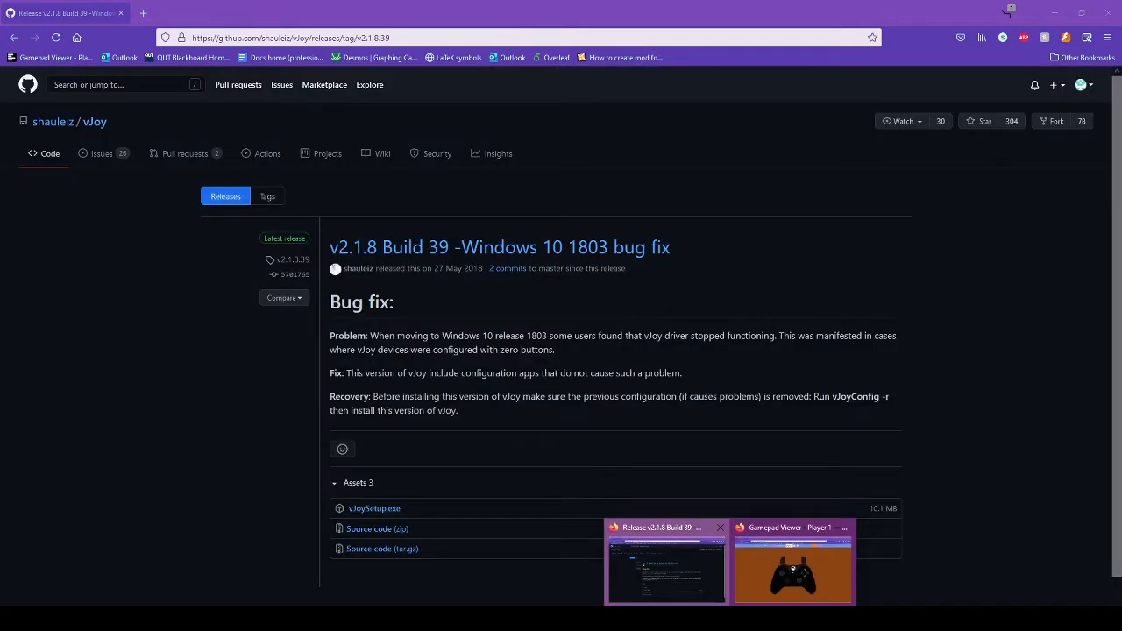
click(667, 568)
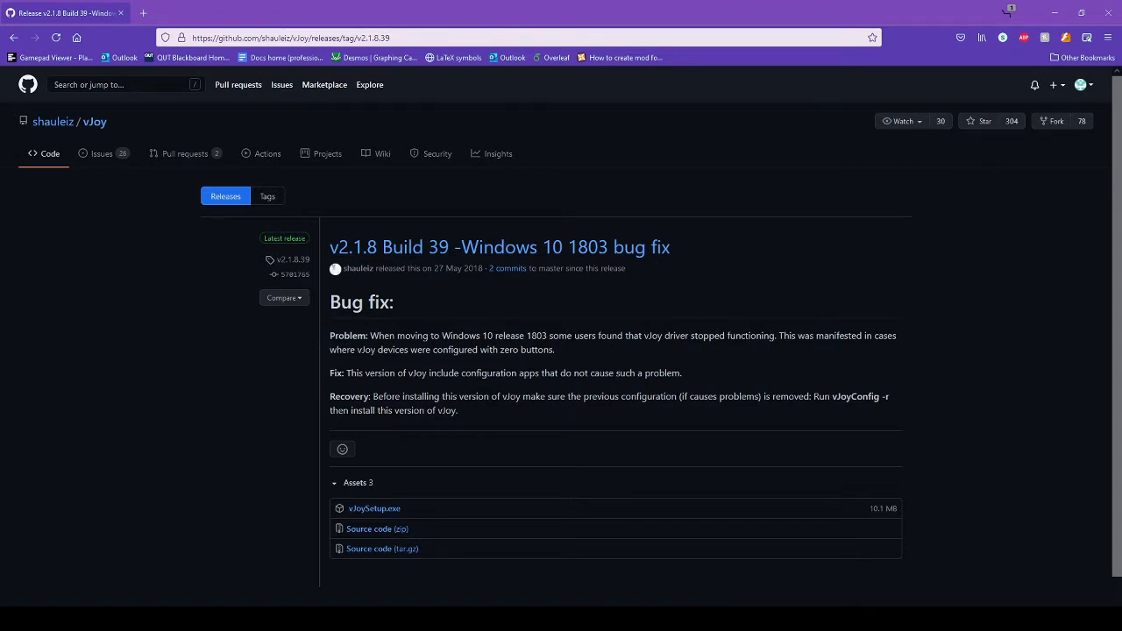
scroll(561, 336, down, 2)
scroll(561, 336, up, 2)
scroll(561, 336, down, 2)
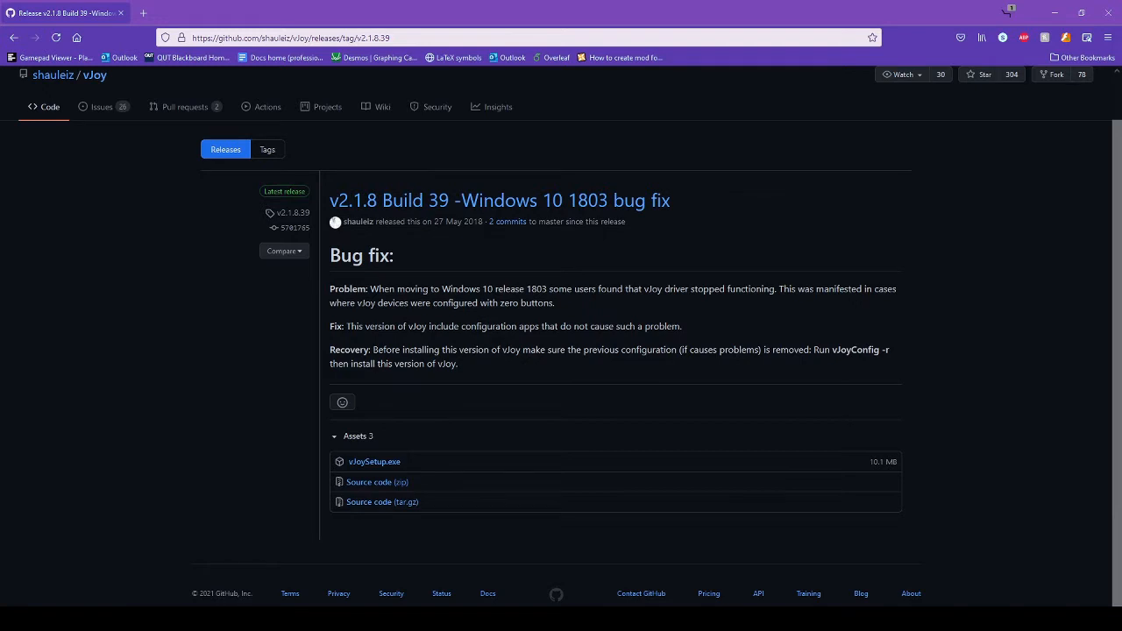
scroll(561, 336, up, 2)
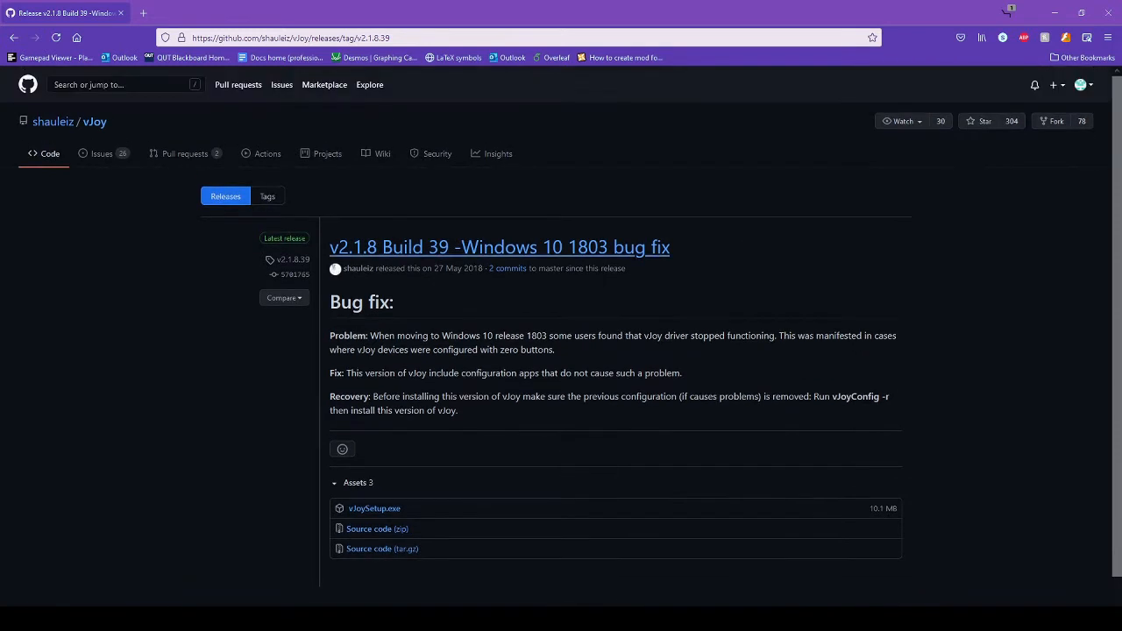
scroll(561, 335, down, 2)
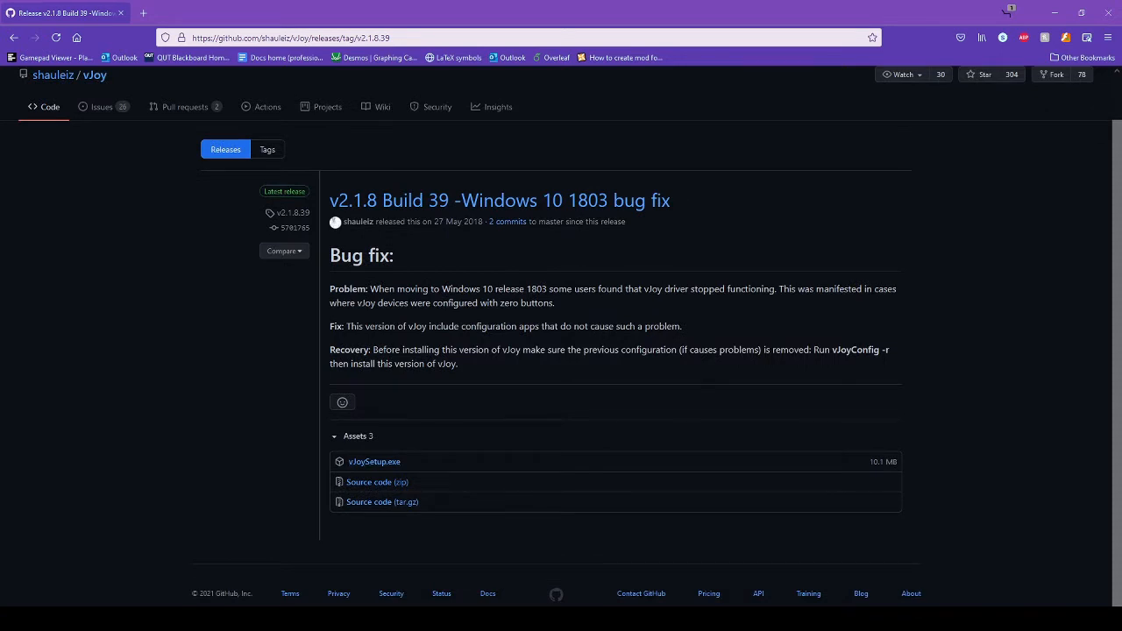
scroll(561, 336, up, 2)
scroll(561, 336, down, 2)
key(super)
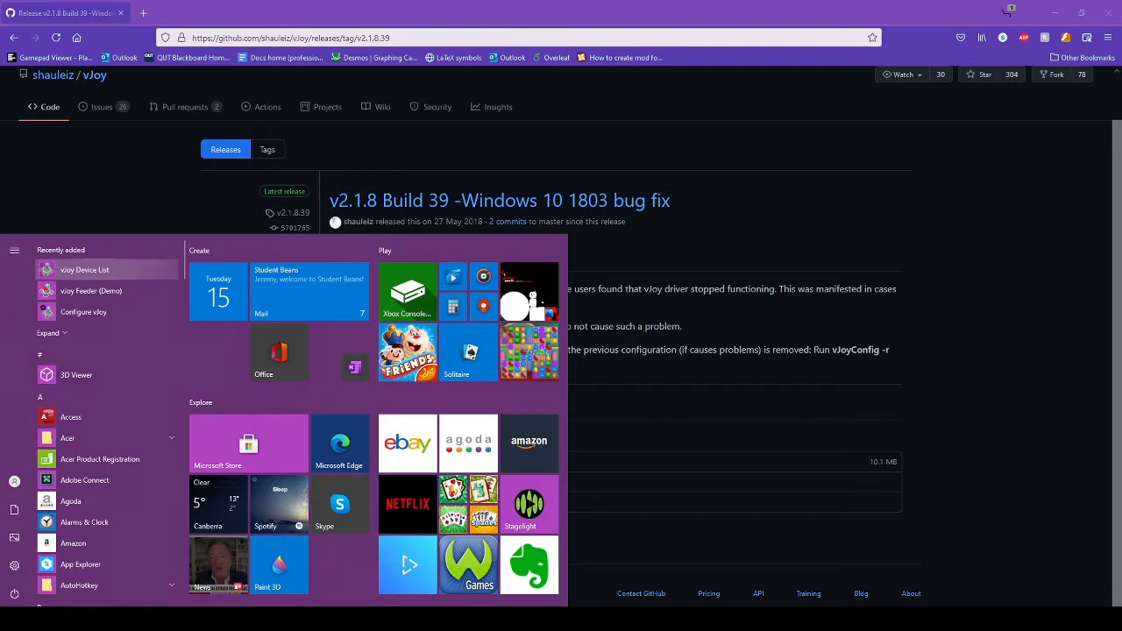
key(Return)
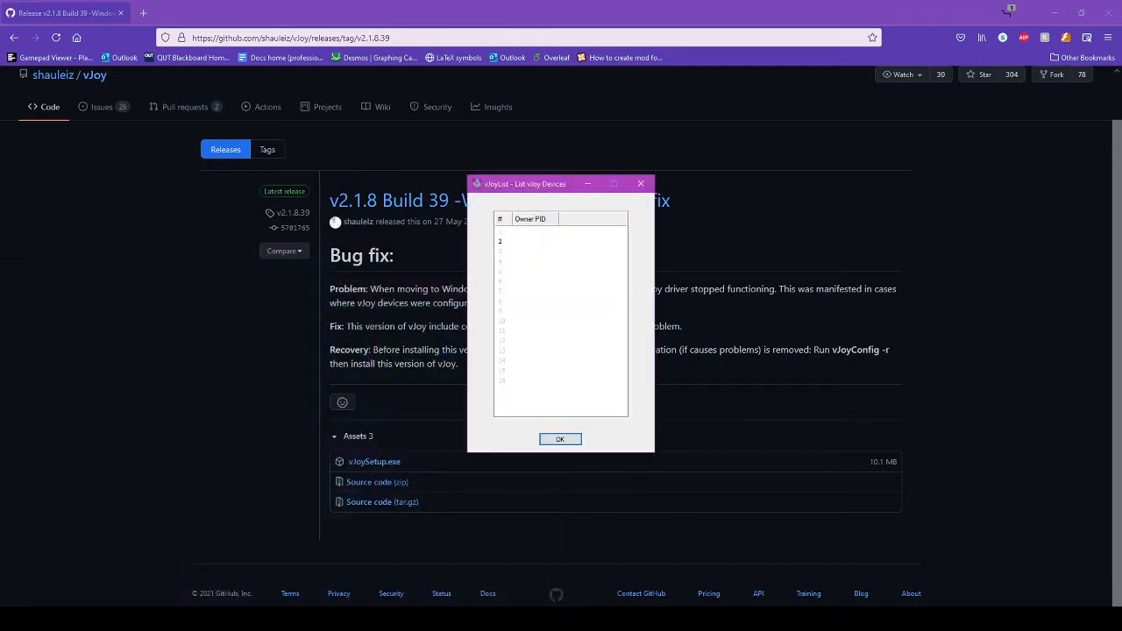
click(640, 185)
key(super)
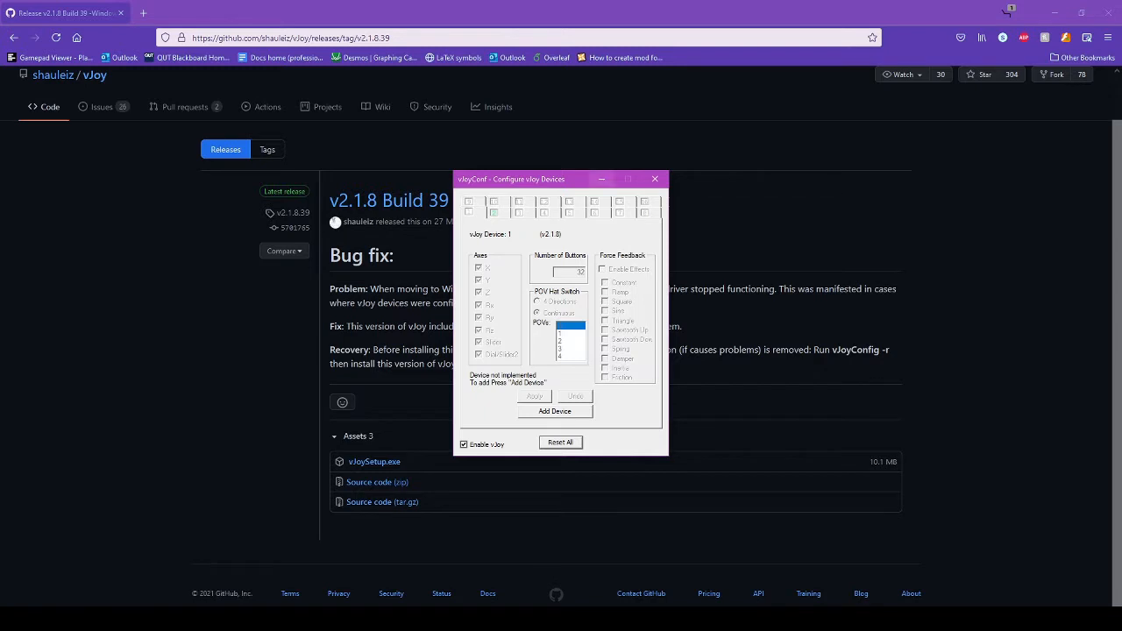
drag(570, 179, 634, 142)
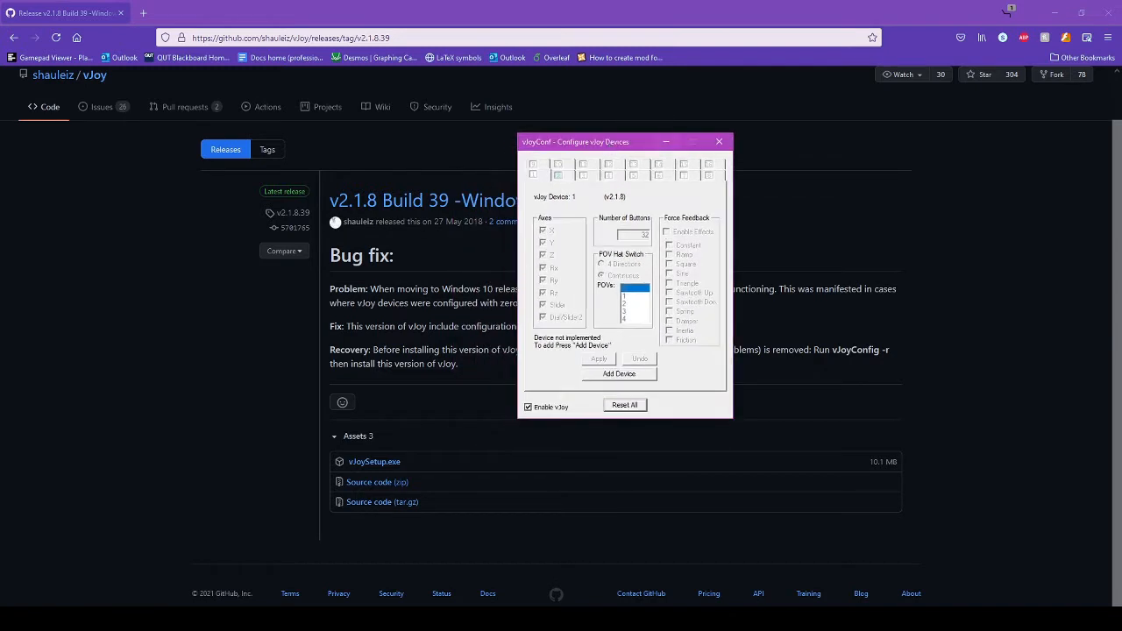
click(558, 176)
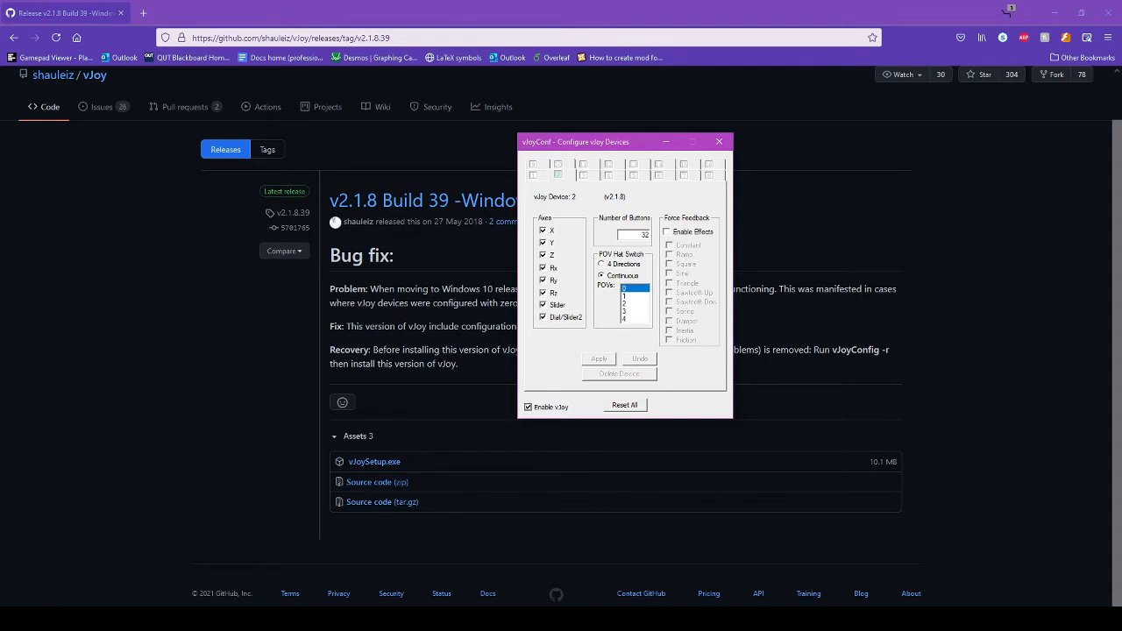
click(533, 175)
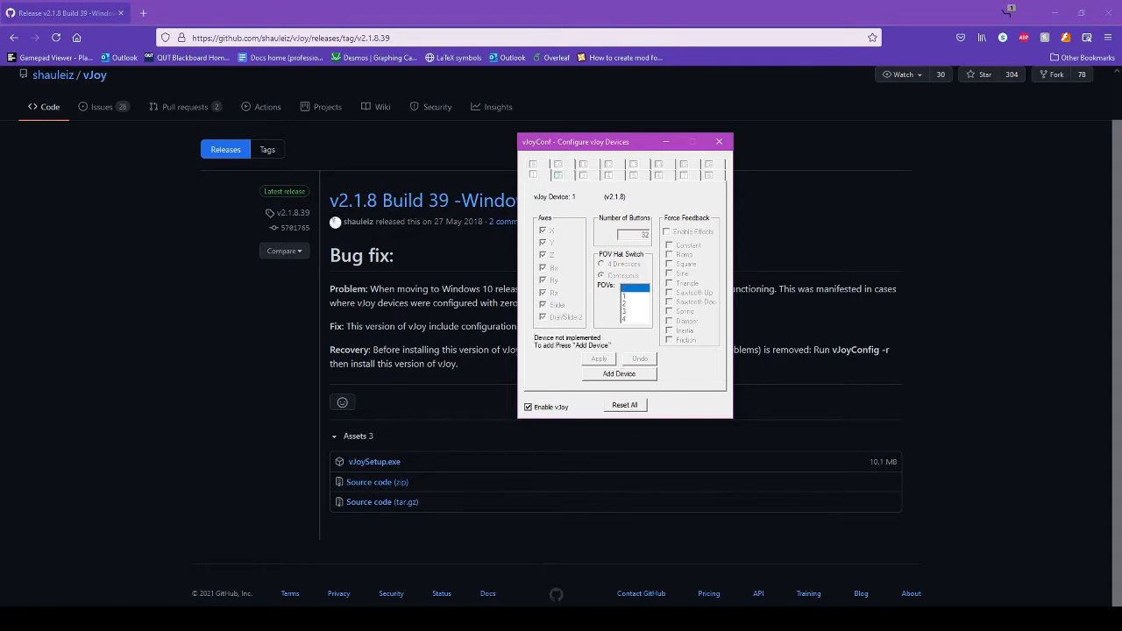
click(558, 176)
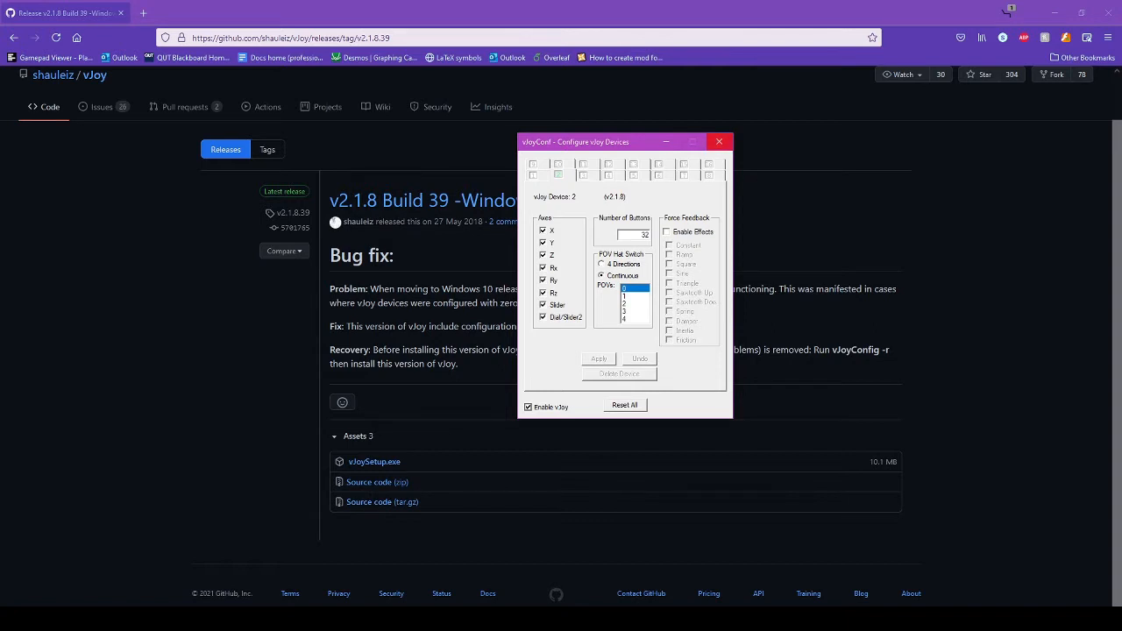
click(719, 141)
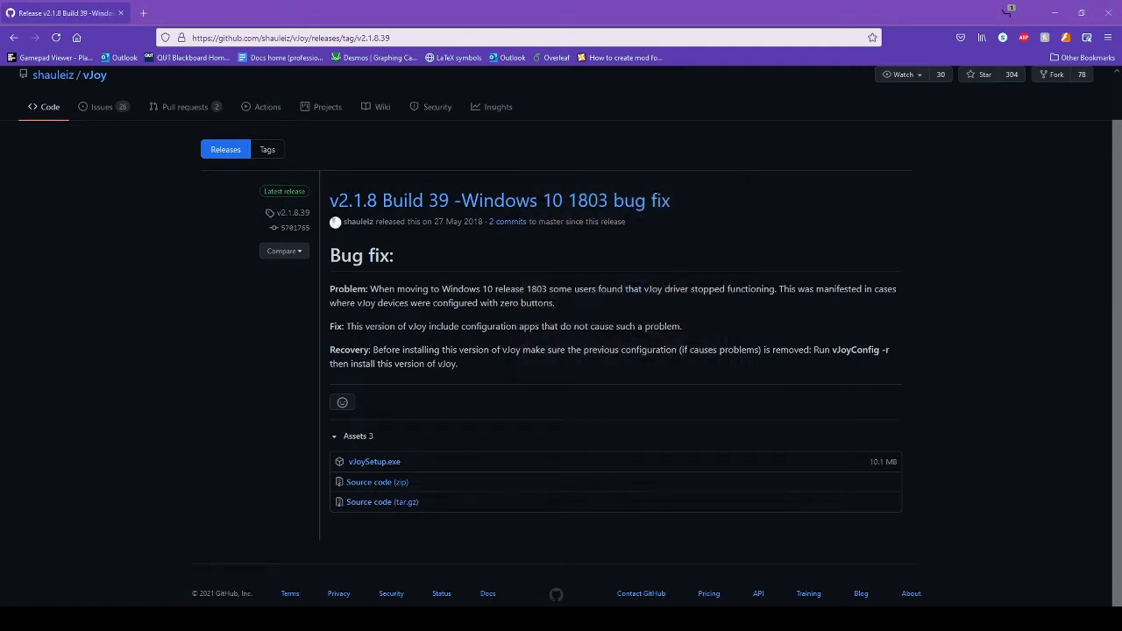
- Launch vJoy Feeder (Demo) and load Gamepad Viewer in a new browser tab
key(super)
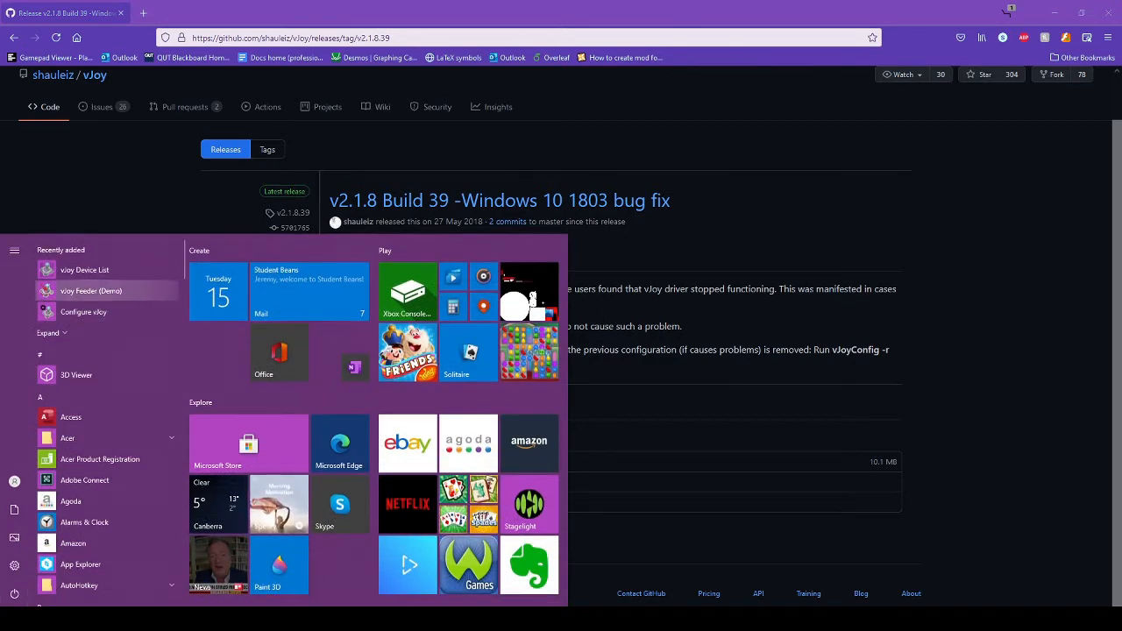
click(90, 290)
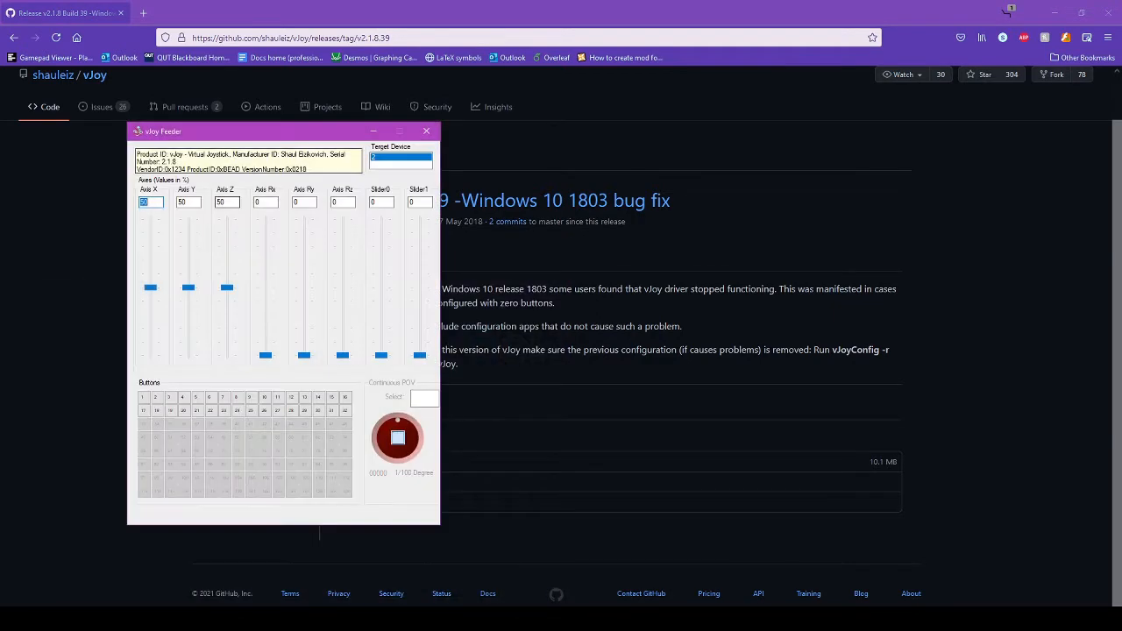
drag(230, 134, 0, 202)
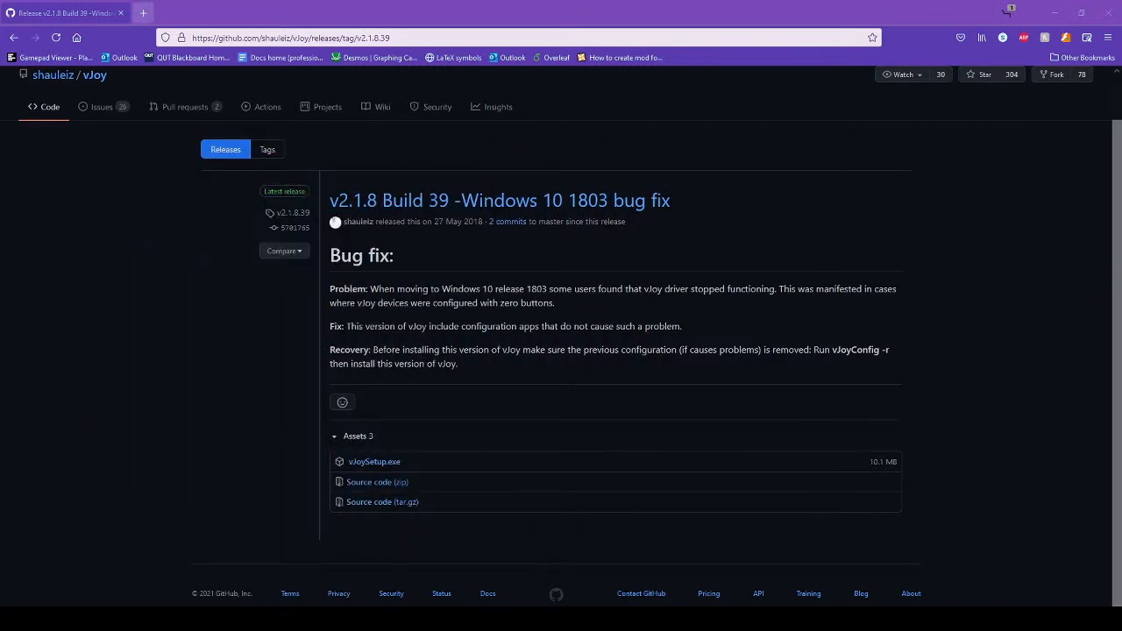
click(143, 12)
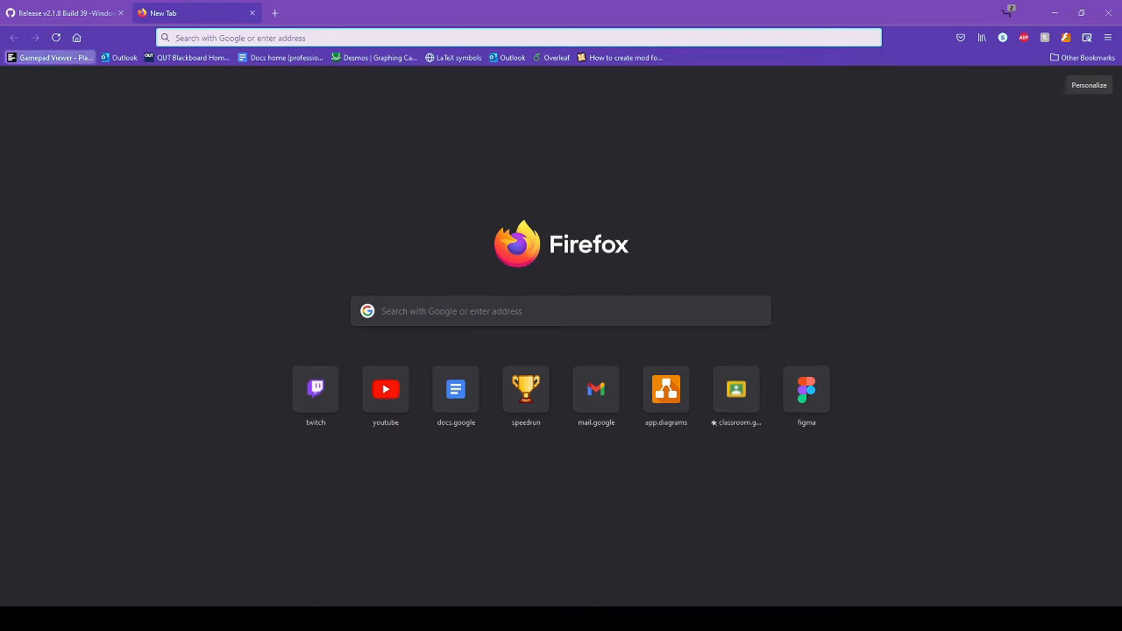
click(50, 57)
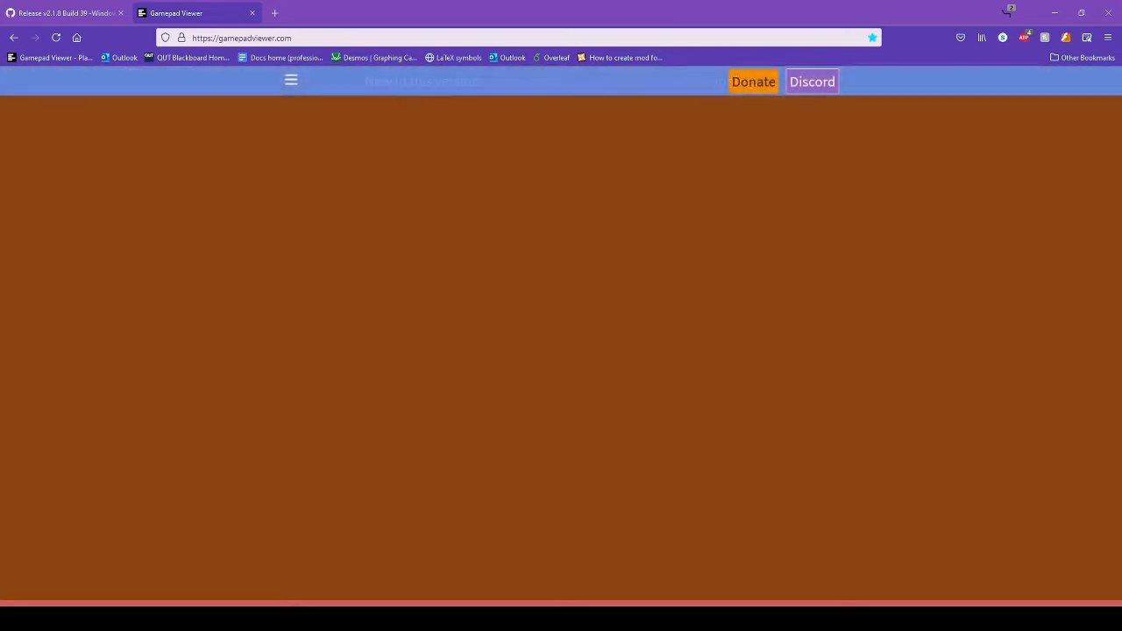
- Press vJoy button 1 so the viewer detects the controller, then show Player 1
drag(0, 136, 758, 142)
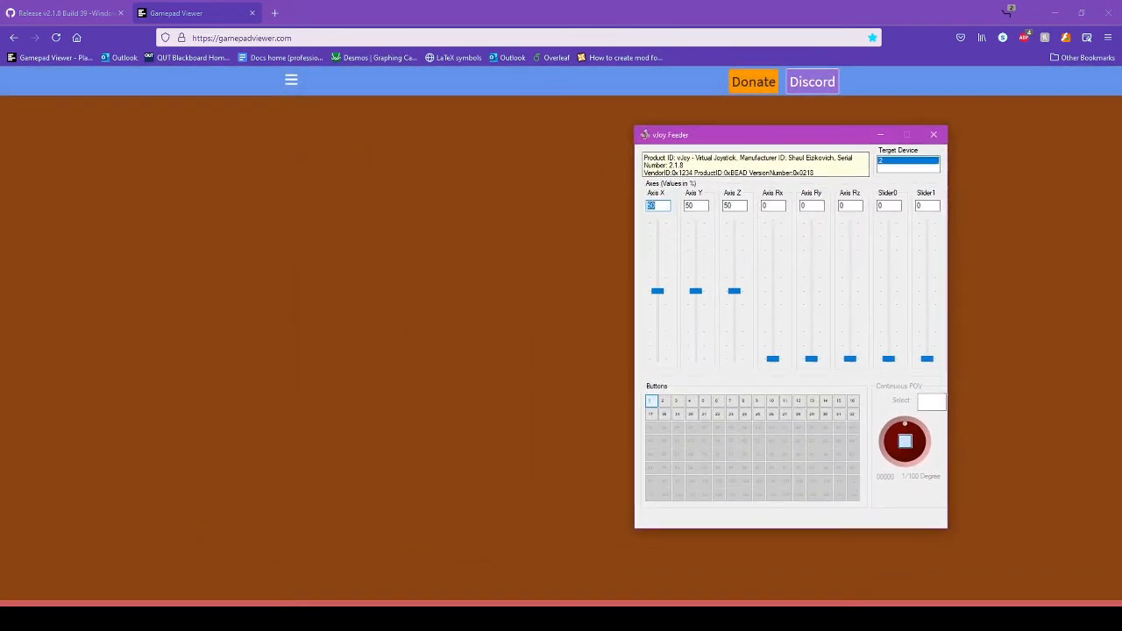
click(651, 400)
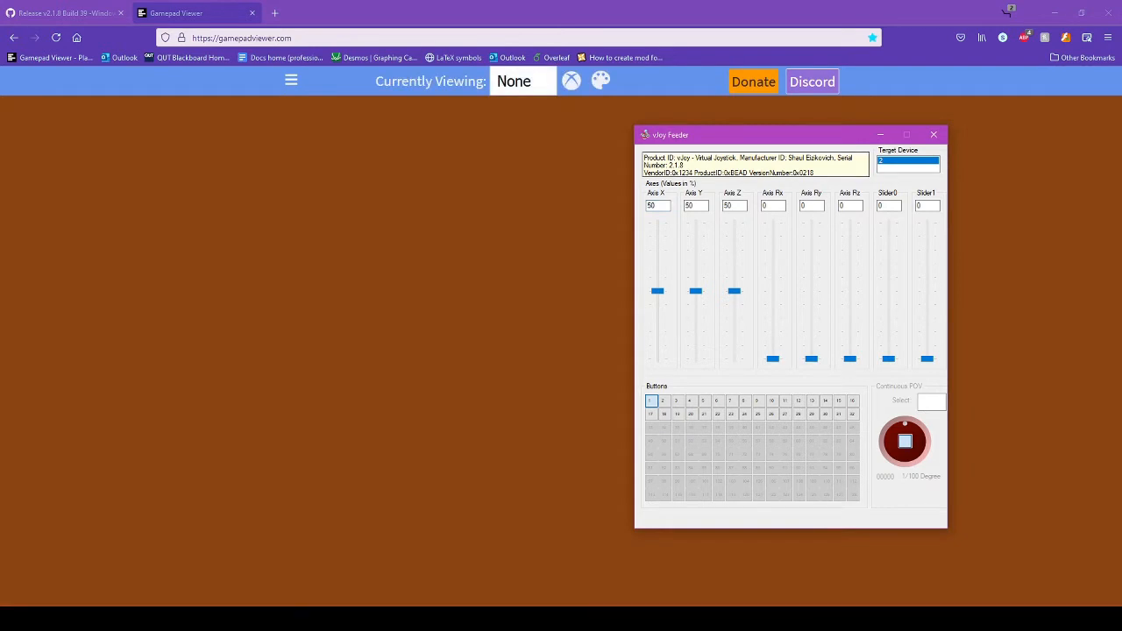
drag(758, 135, 0, 108)
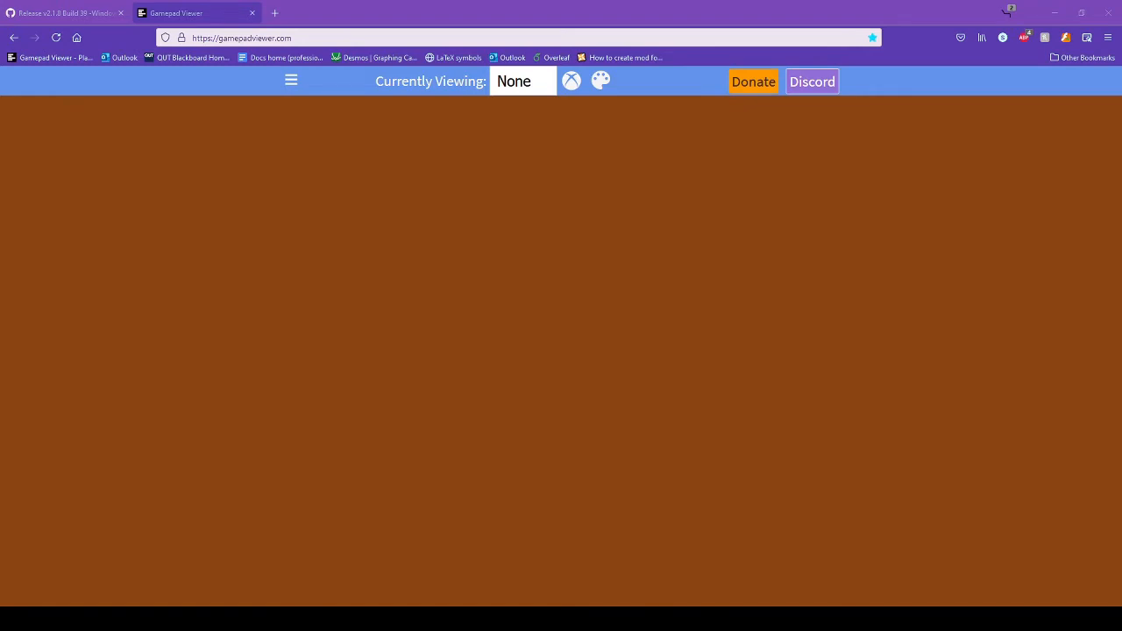
click(523, 81)
click(523, 140)
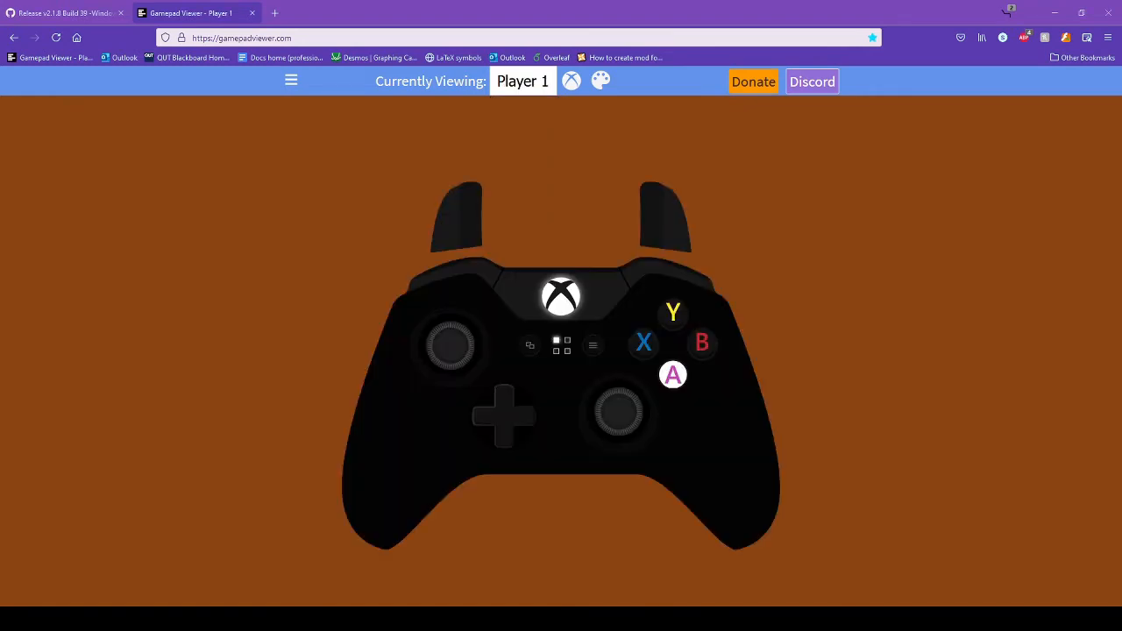
- Turn on vJoy buttons 1–8, lighting A, B, X, Y, both bumpers and both triggers
drag(0, 107, 877, 118)
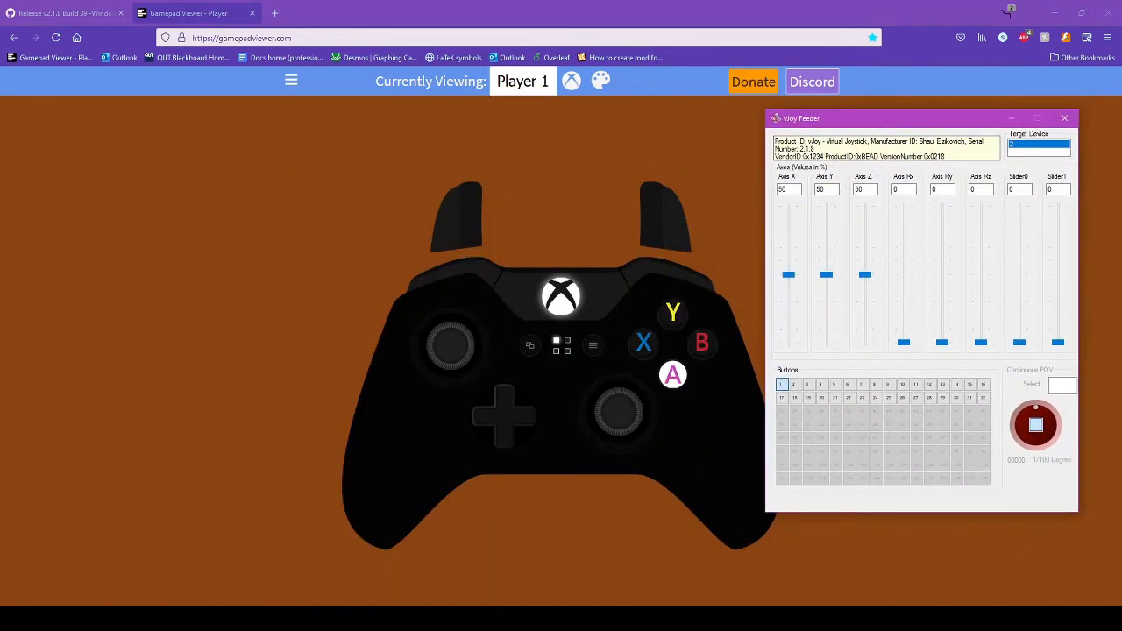
click(781, 384)
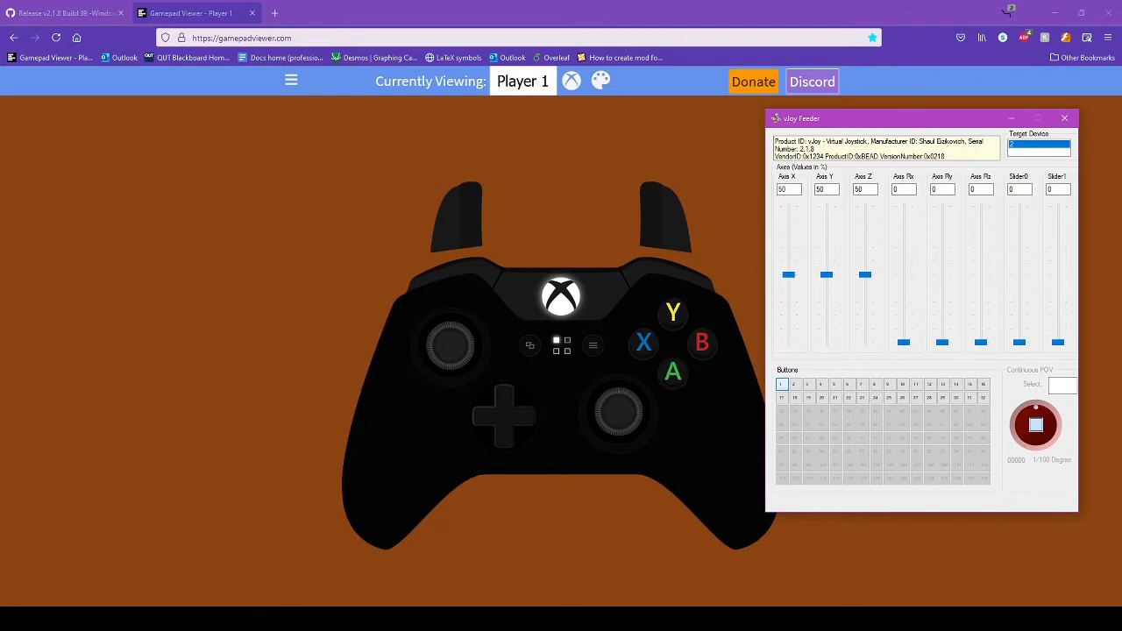
click(782, 384)
click(793, 384)
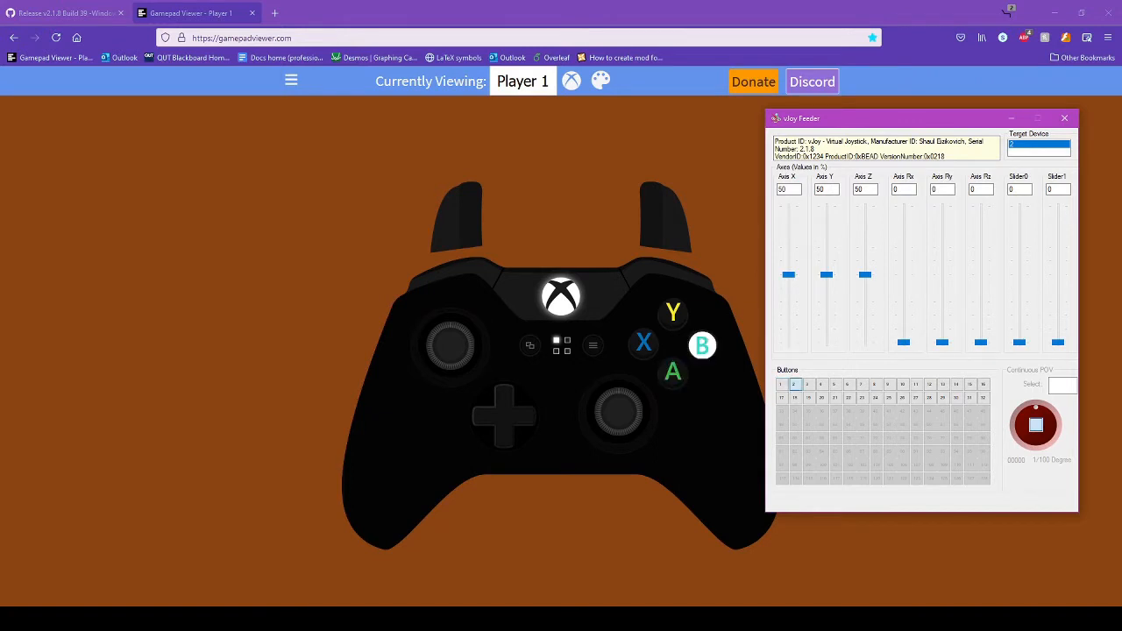
click(782, 384)
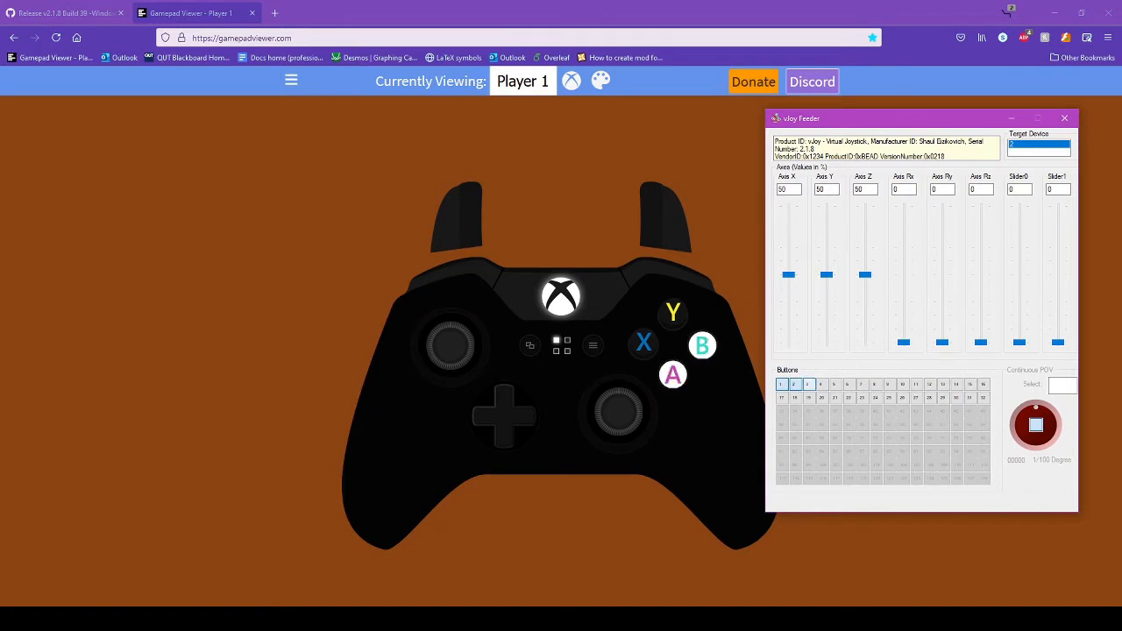
click(807, 384)
click(819, 384)
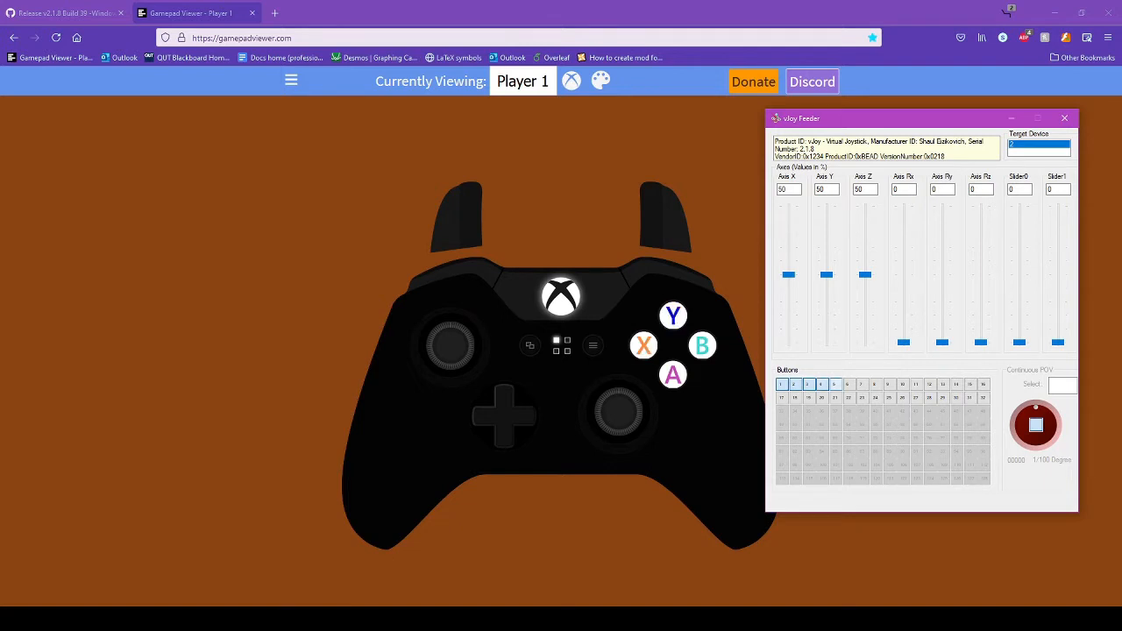
click(833, 384)
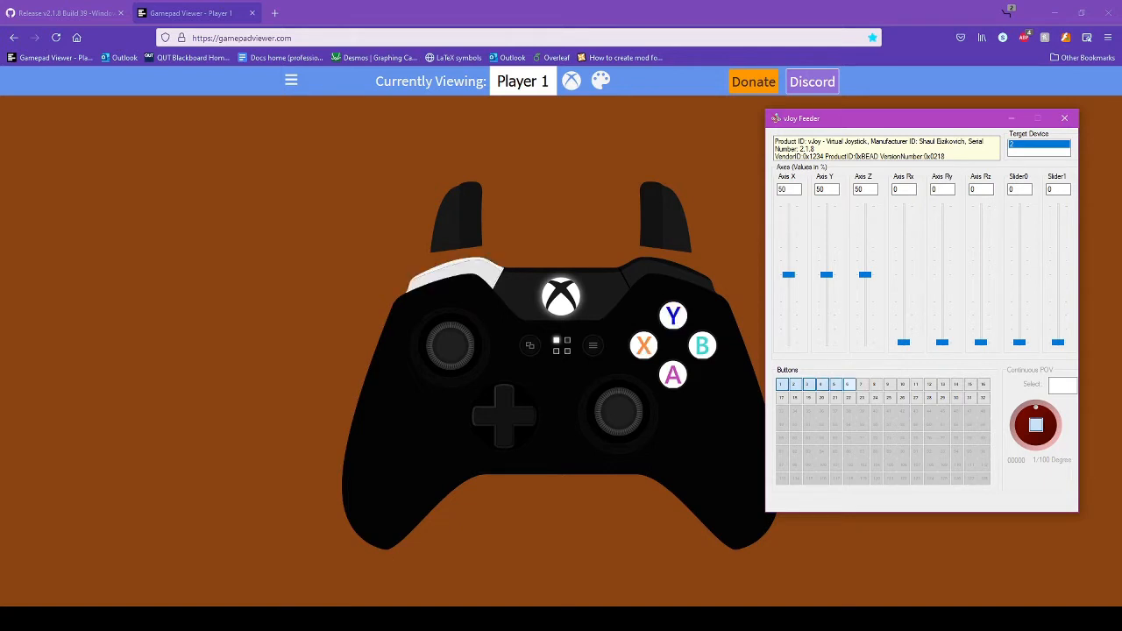
click(847, 384)
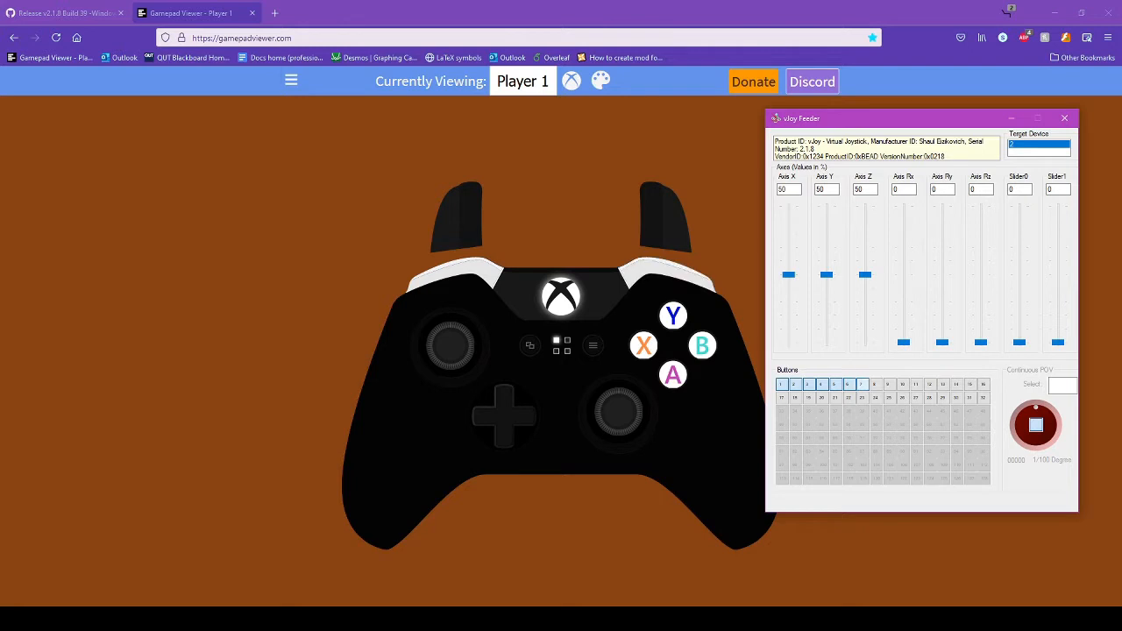
click(861, 384)
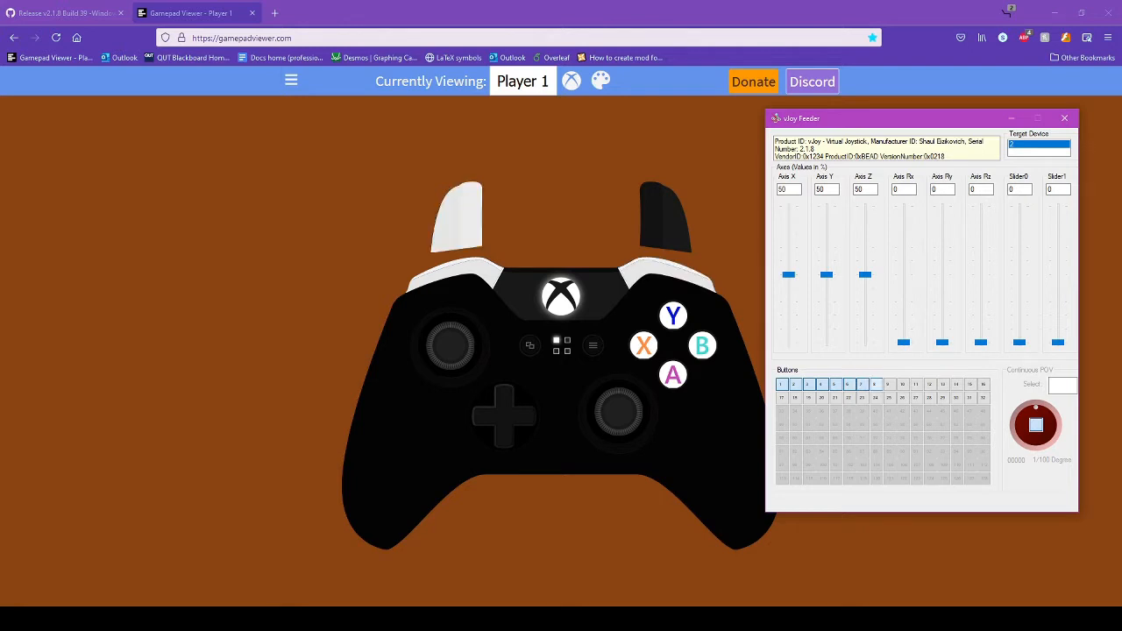
click(873, 384)
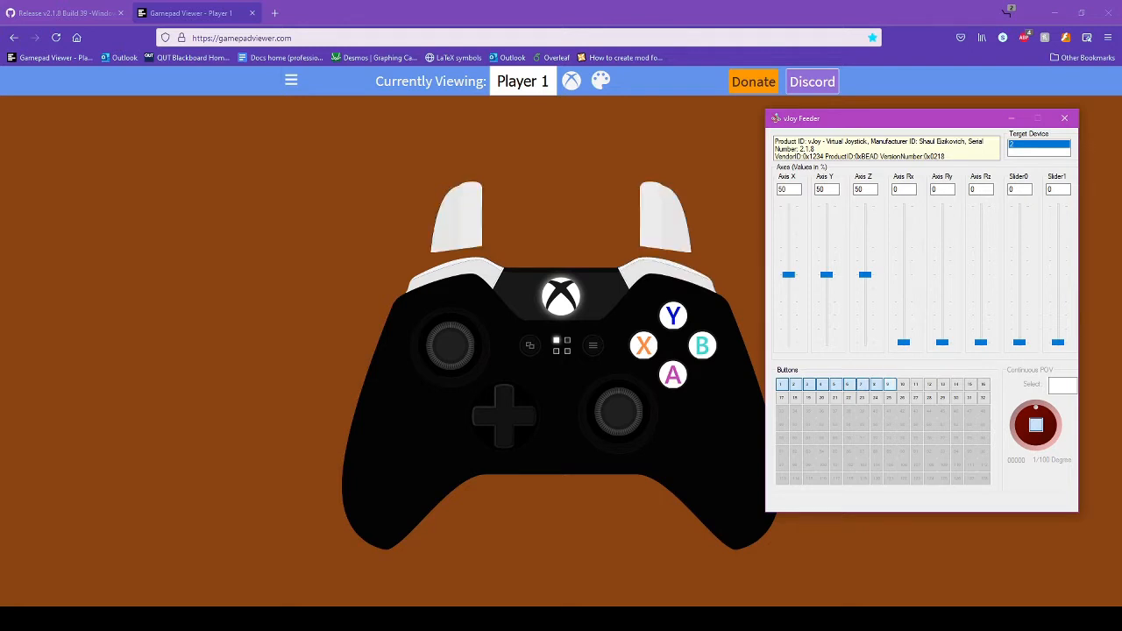
- Turn on buttons 9–16, lighting View, Menu, both sticks and the four D-pad directions
click(888, 384)
click(902, 384)
click(915, 384)
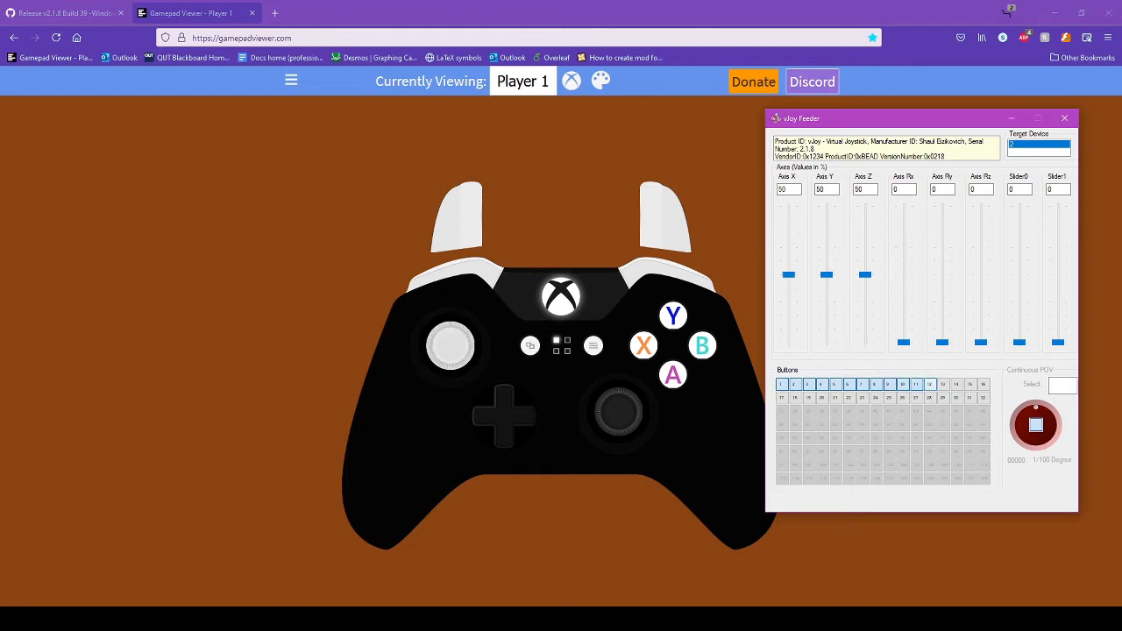
click(929, 384)
click(942, 384)
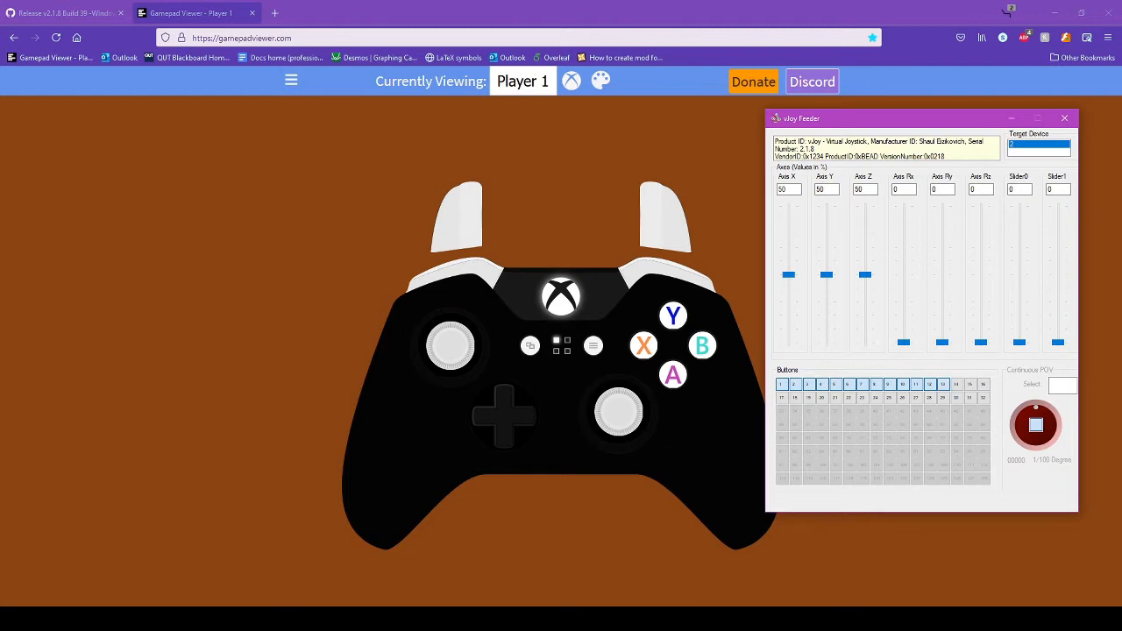
click(955, 384)
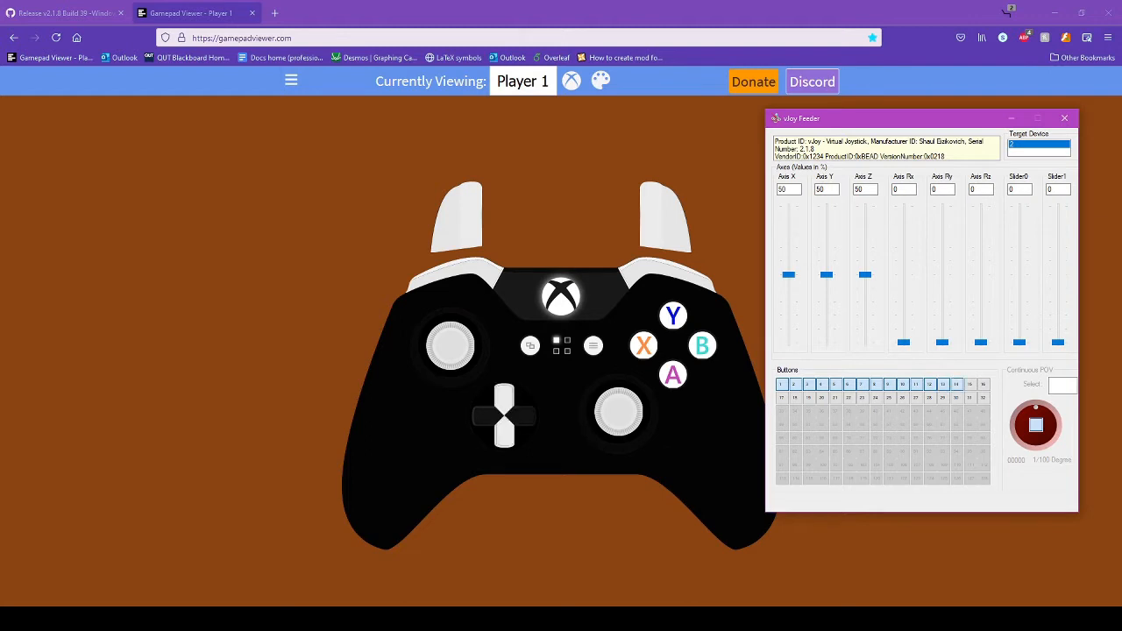
click(969, 384)
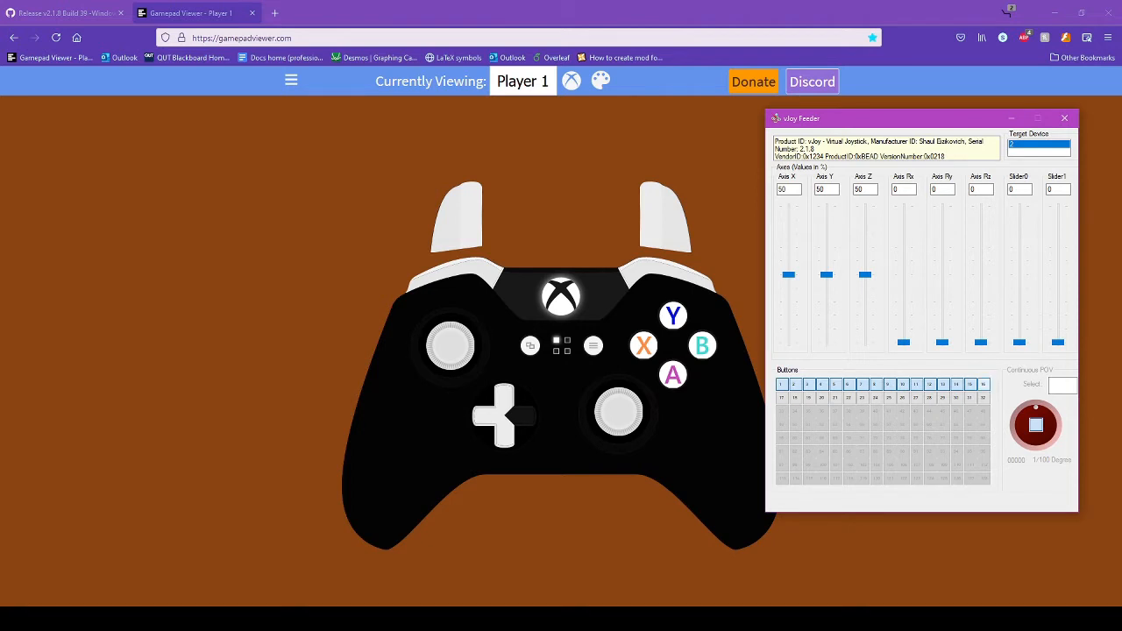
click(982, 383)
- Move the Axis X, Y, Z and Rx sliders to test the sticks, raising Z to 60
drag(788, 274, 826, 268)
mouse_move(865, 275)
mouse_down()
mouse_move(865, 213)
mouse_move(865, 305)
mouse_move(865, 260)
mouse_up()
drag(903, 342, 904, 292)
- Release buttons 16 down to 1 and bring Axis X back toward centre
click(983, 383)
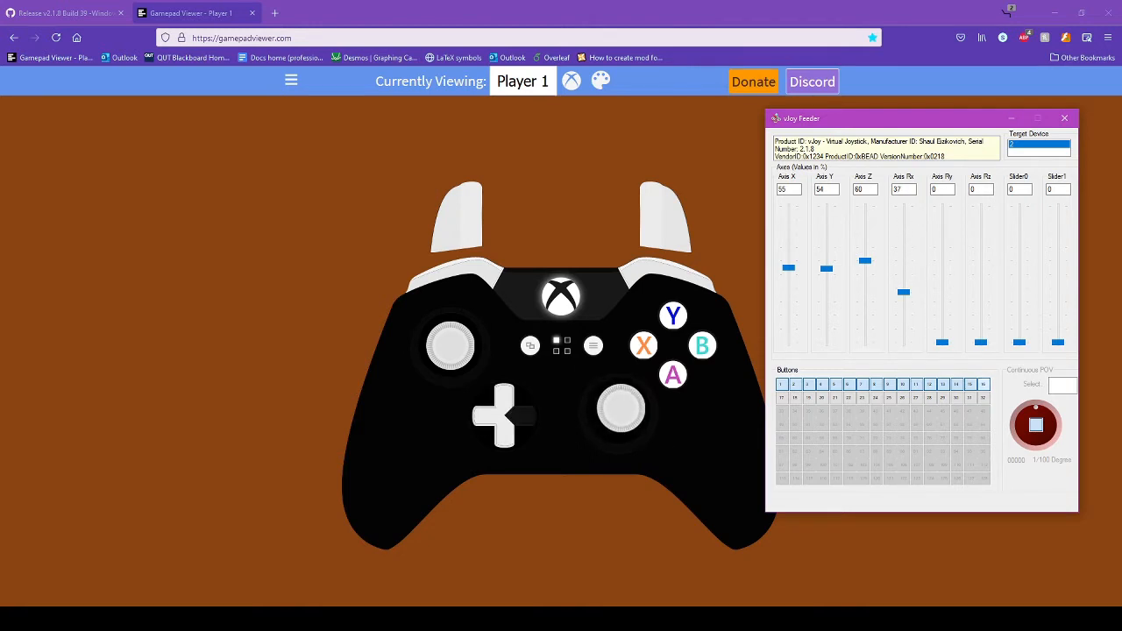
click(969, 384)
click(955, 384)
click(942, 384)
click(929, 384)
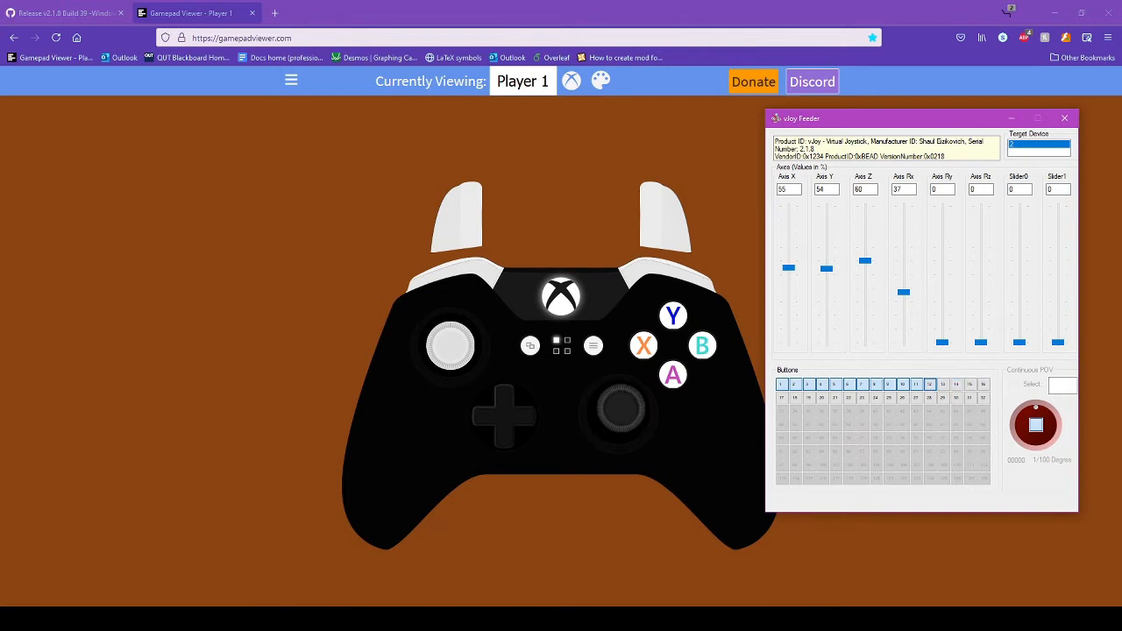
click(915, 384)
click(902, 384)
click(888, 384)
click(874, 384)
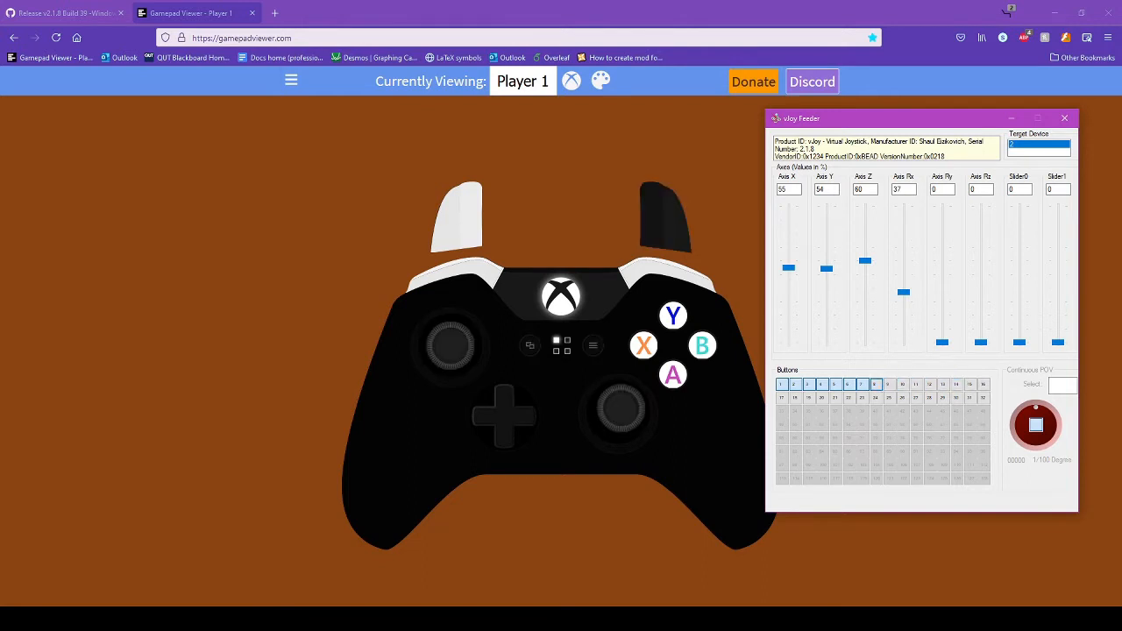
click(861, 384)
click(847, 384)
click(833, 384)
click(821, 384)
click(806, 384)
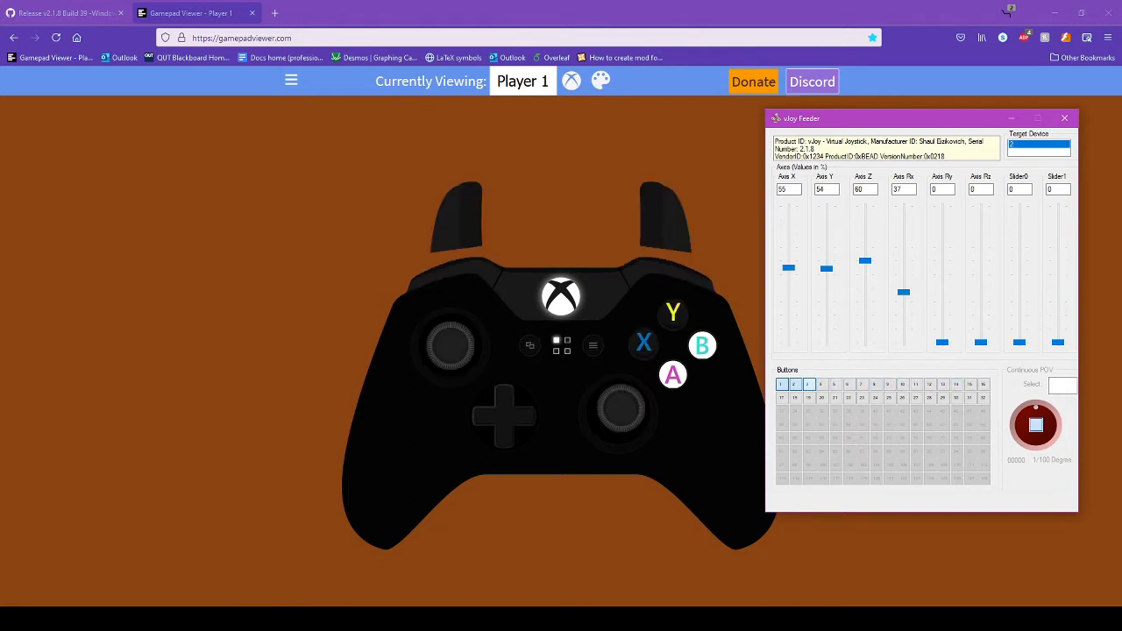
click(793, 384)
click(780, 384)
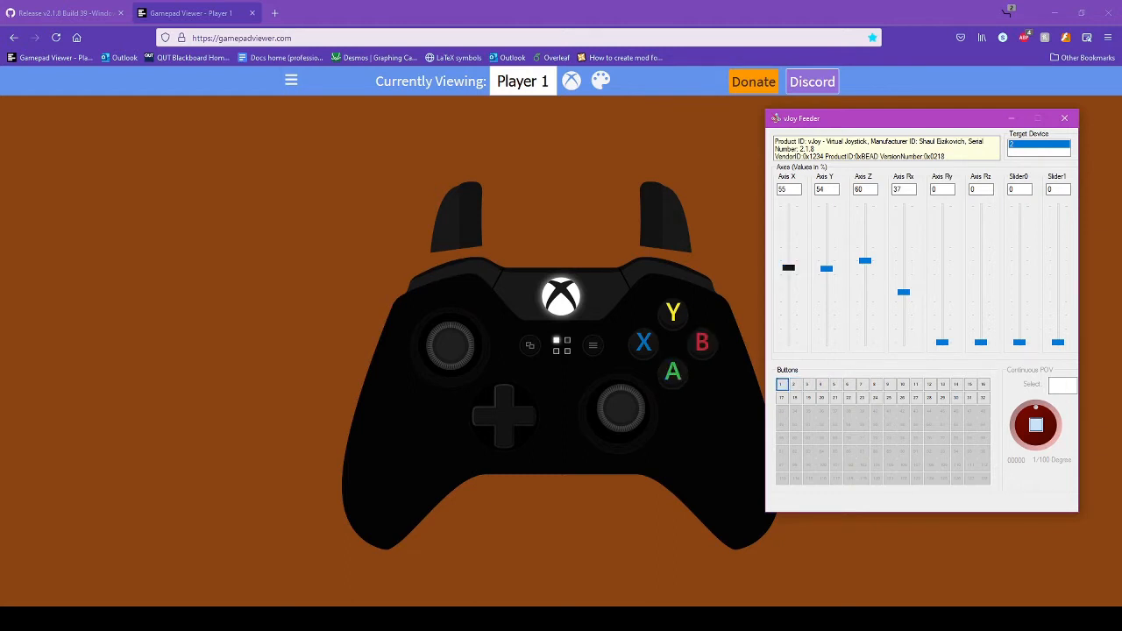
drag(789, 268, 903, 275)
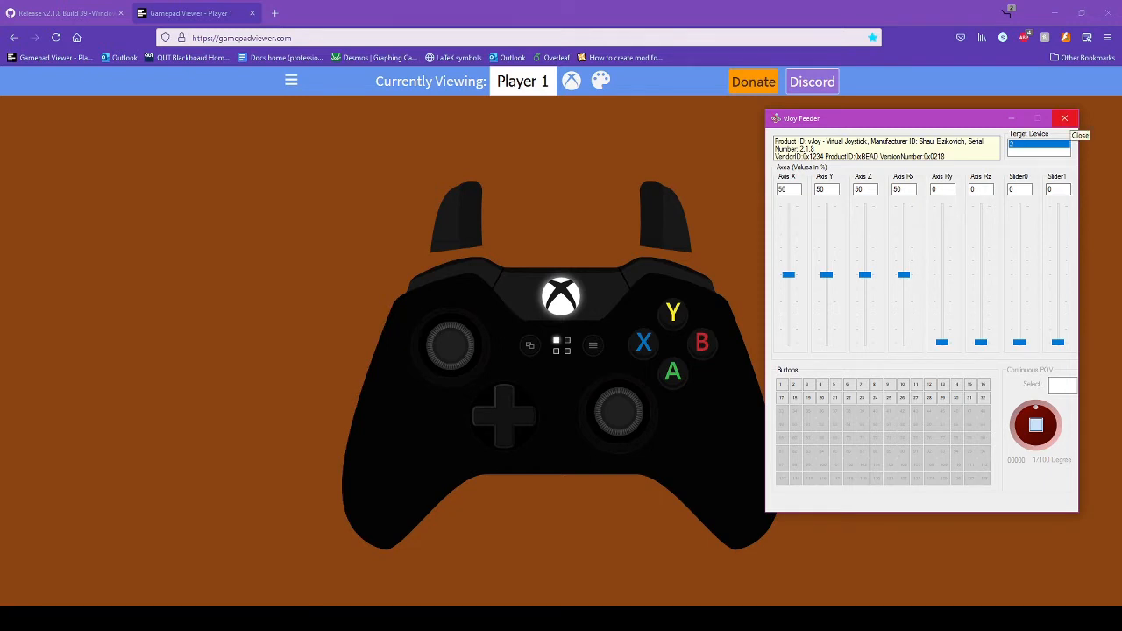
- Close vJoy Feeder, then browse Steam's Add a Non-Steam Game list and dismiss it unchanged
click(1064, 119)
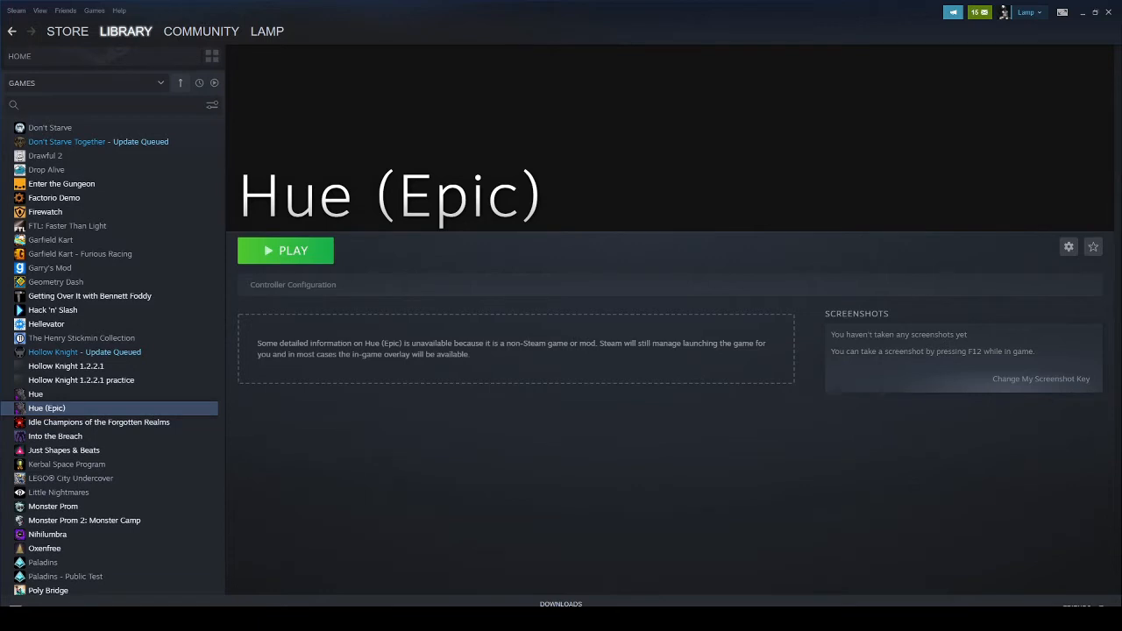
click(18, 605)
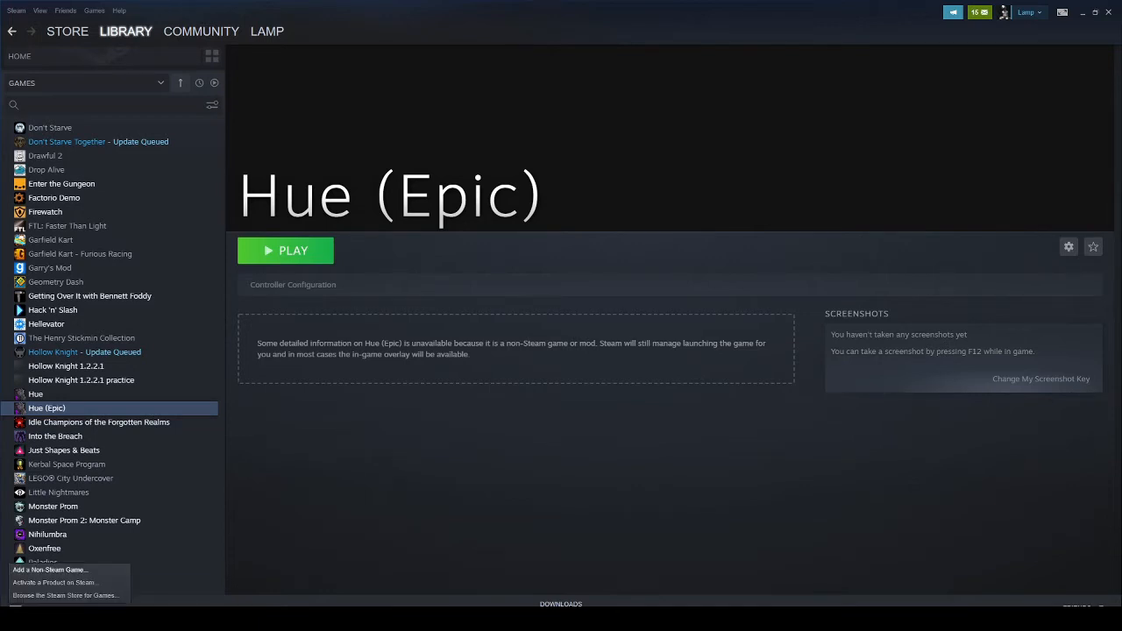
click(50, 570)
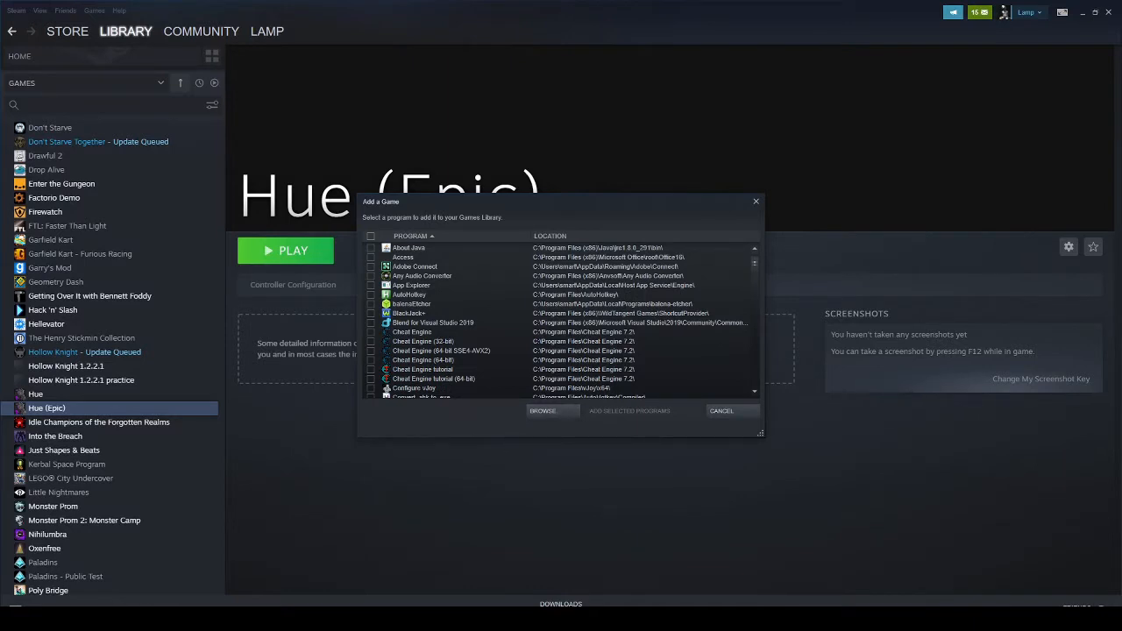
click(756, 201)
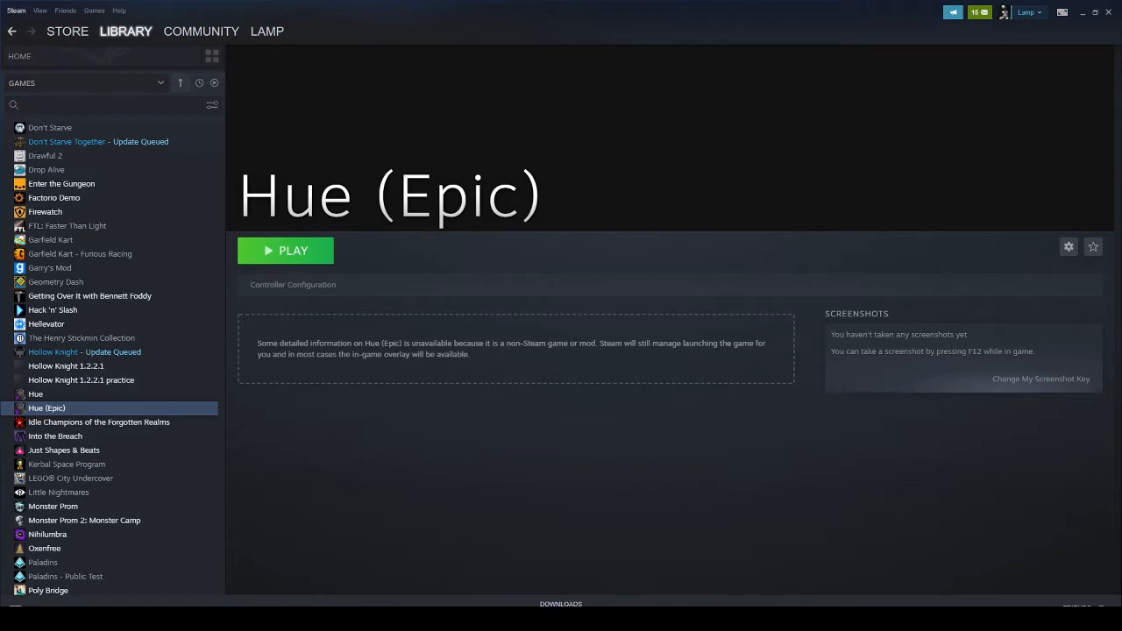
- Go to Steam Settings > Controller > General Controller Settings
click(15, 11)
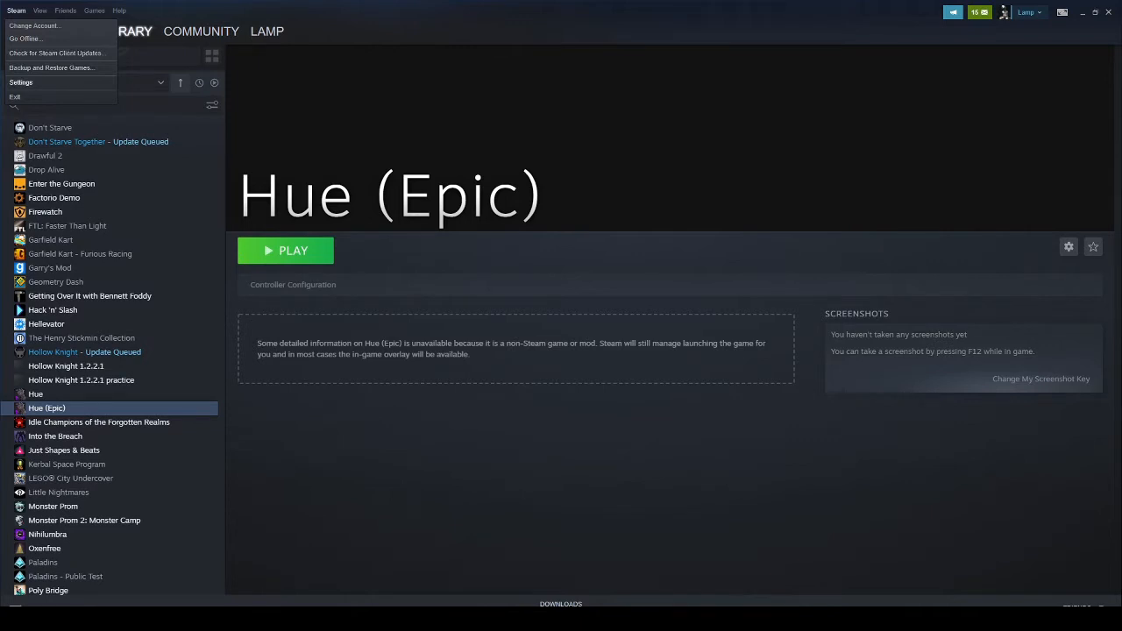
click(21, 83)
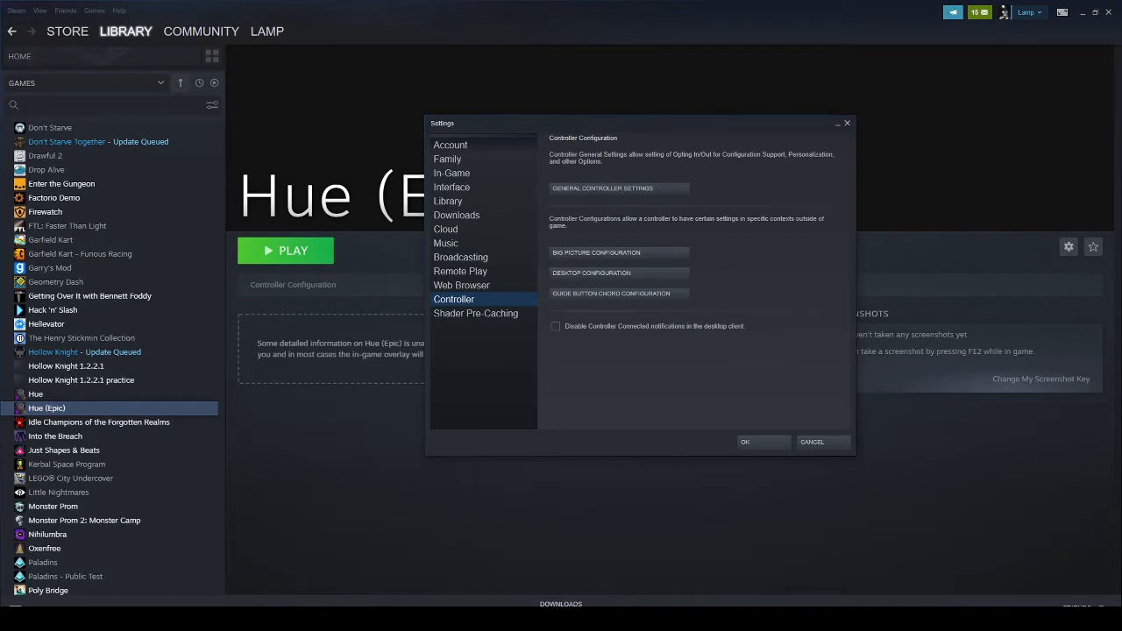
click(619, 188)
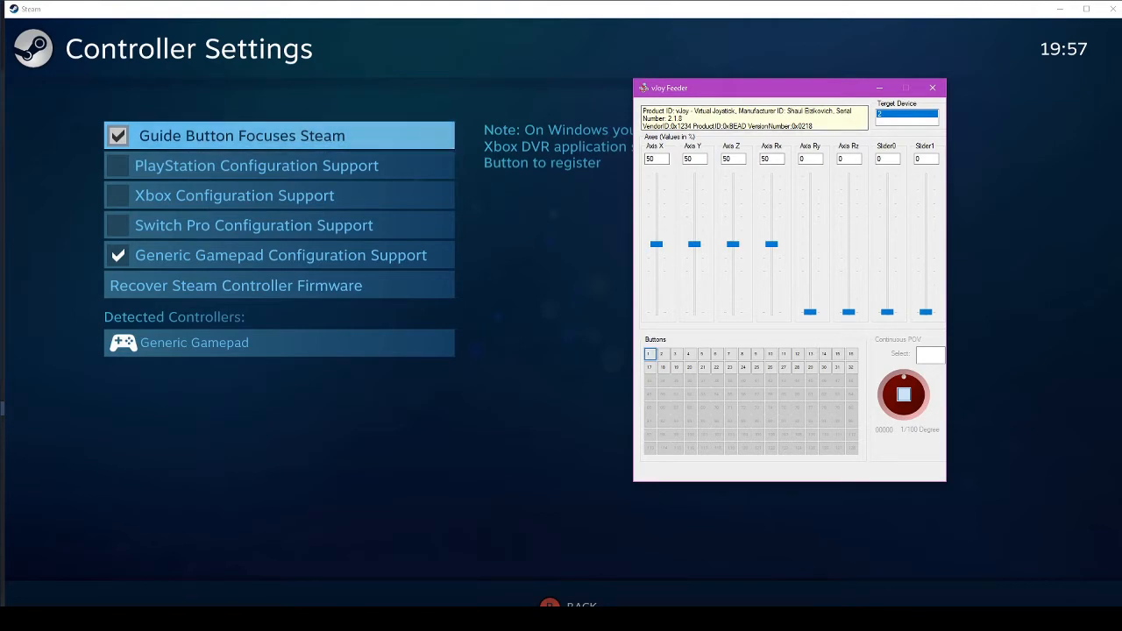
drag(767, 89, 0, 298)
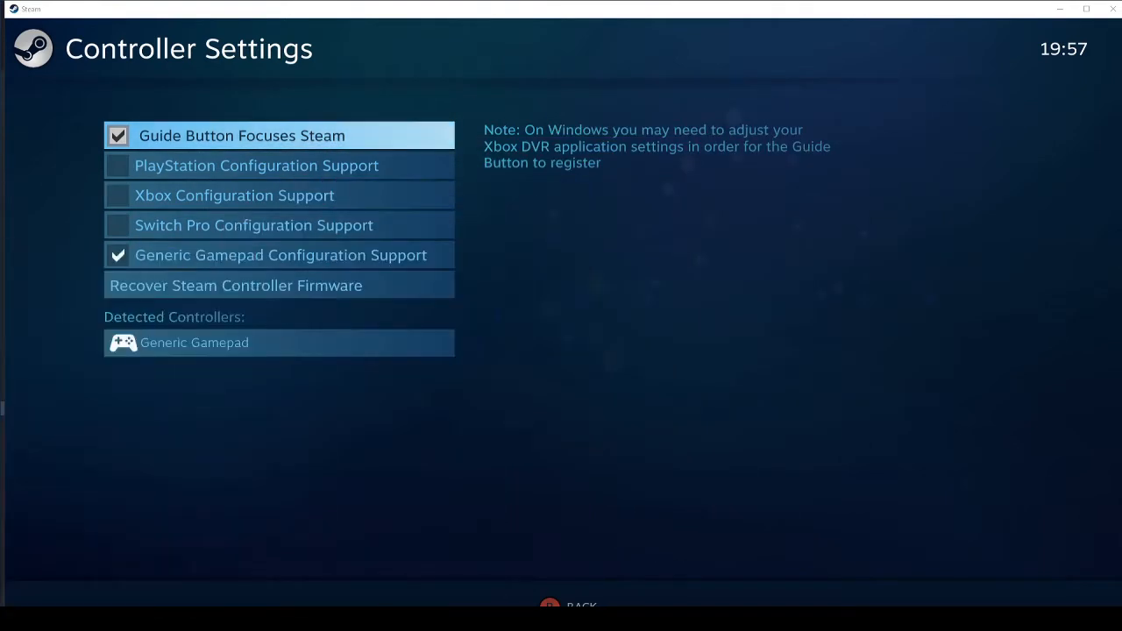
click(284, 352)
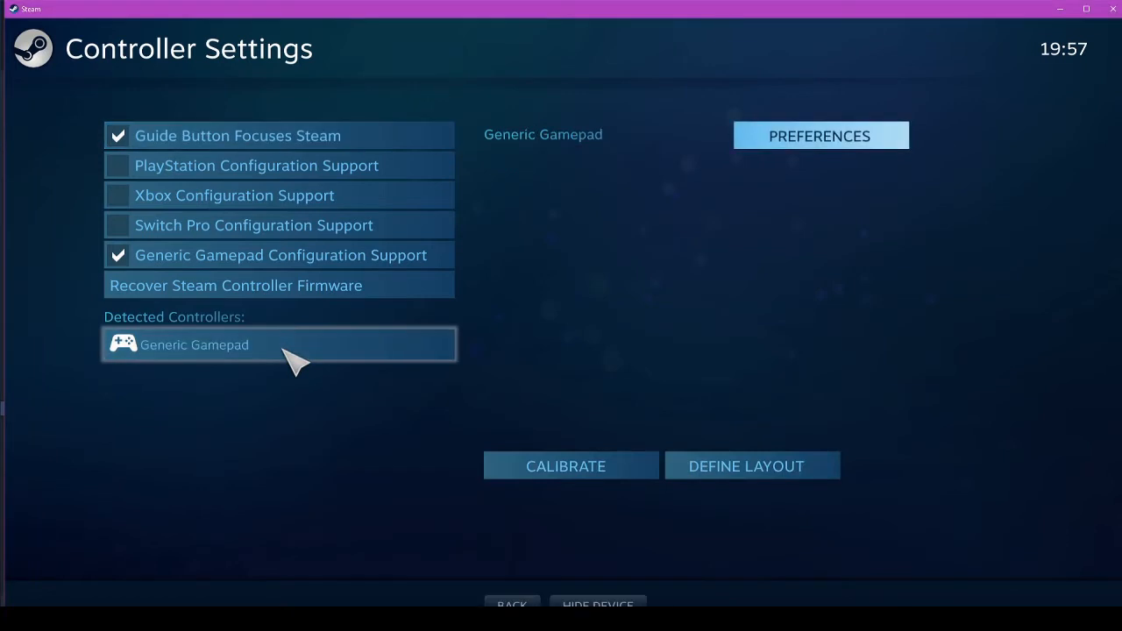
click(764, 468)
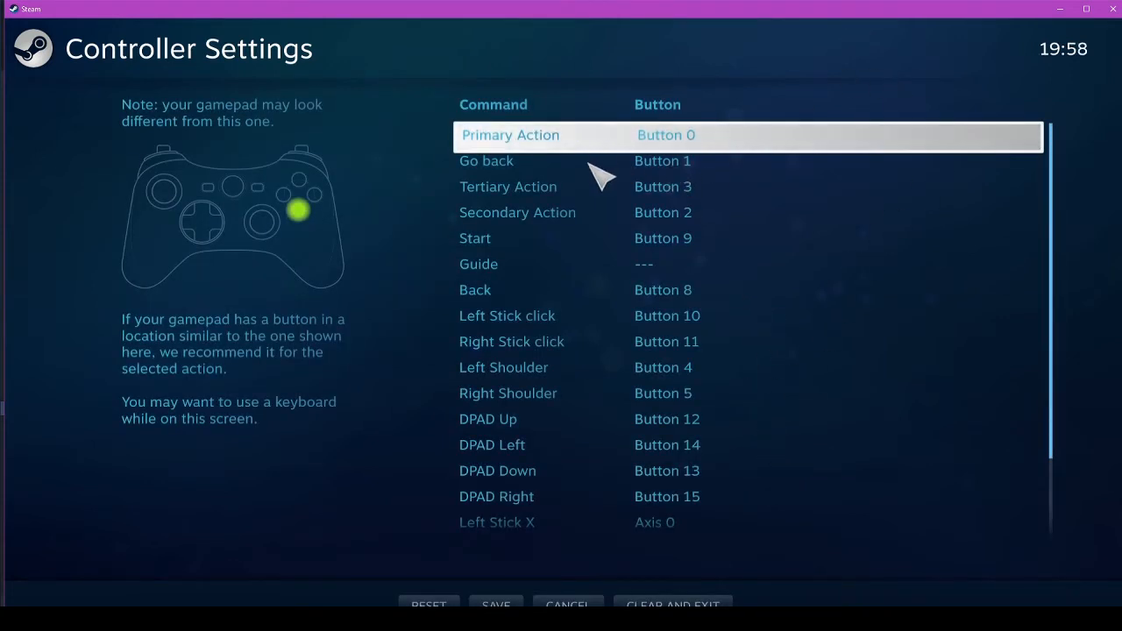
click(601, 169)
click(604, 198)
click(570, 223)
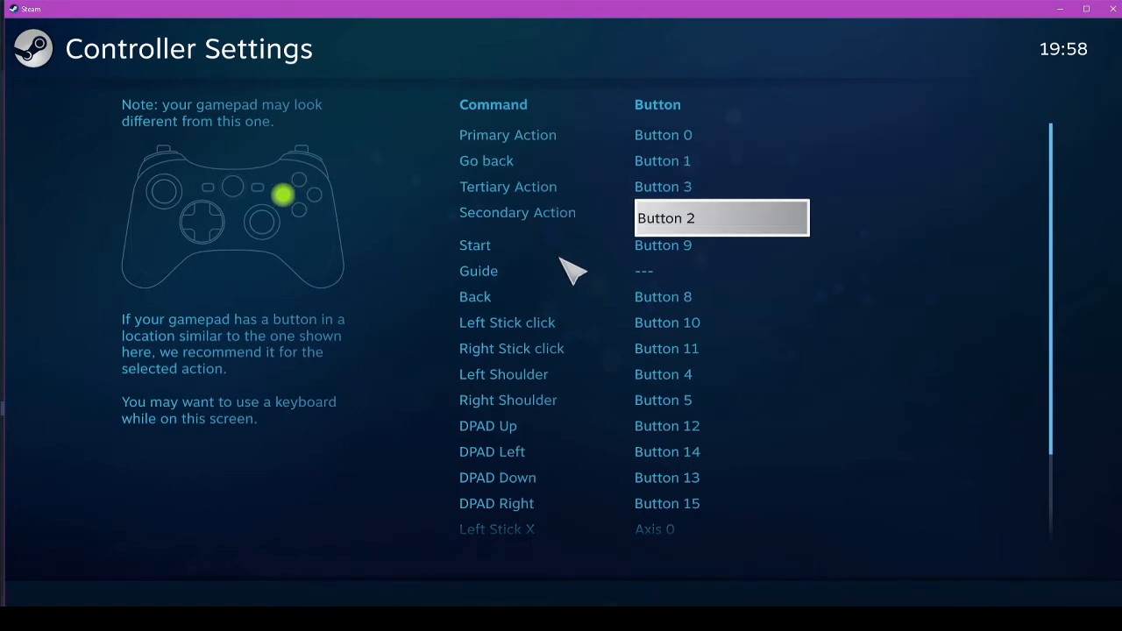
click(570, 266)
click(546, 320)
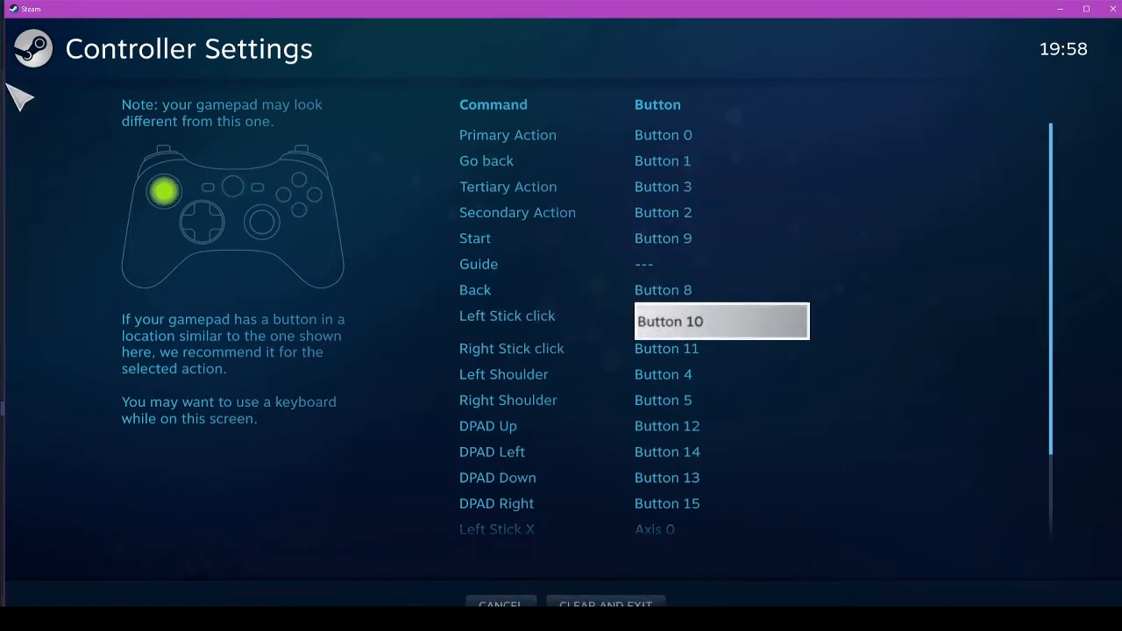
drag(2, 88, 981, 118)
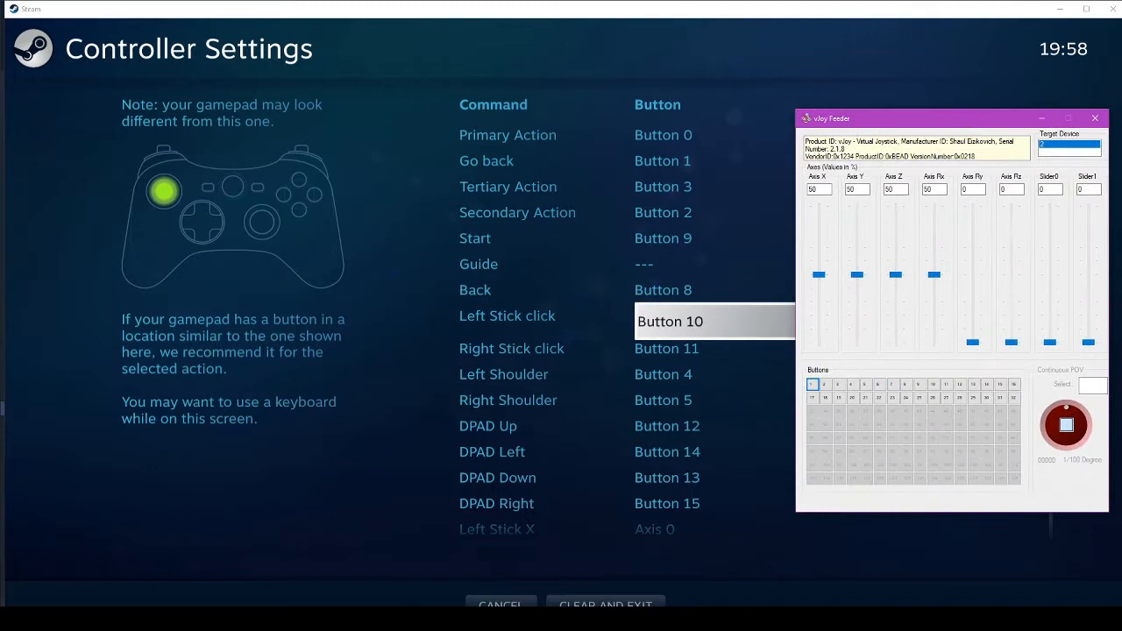
click(507, 148)
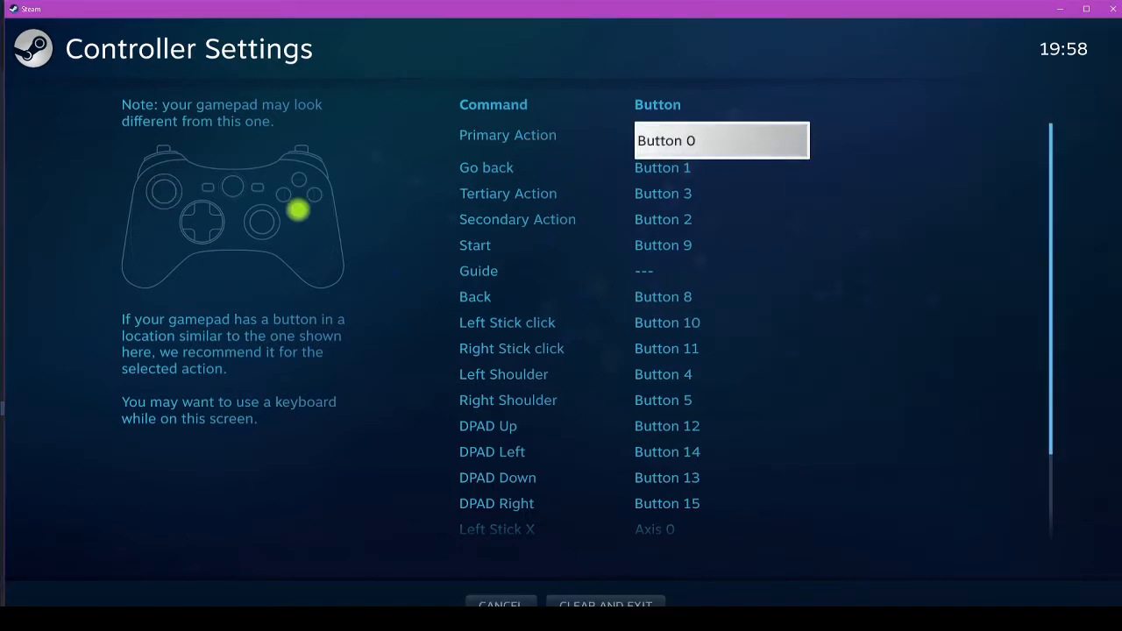
click(927, 569)
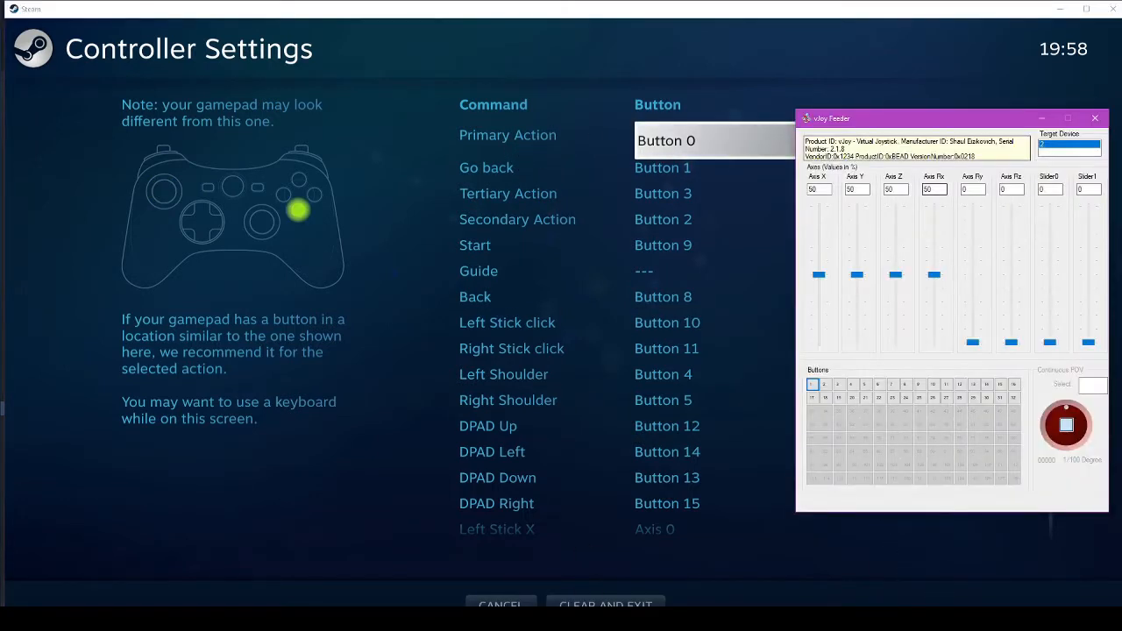
drag(889, 121, 844, 136)
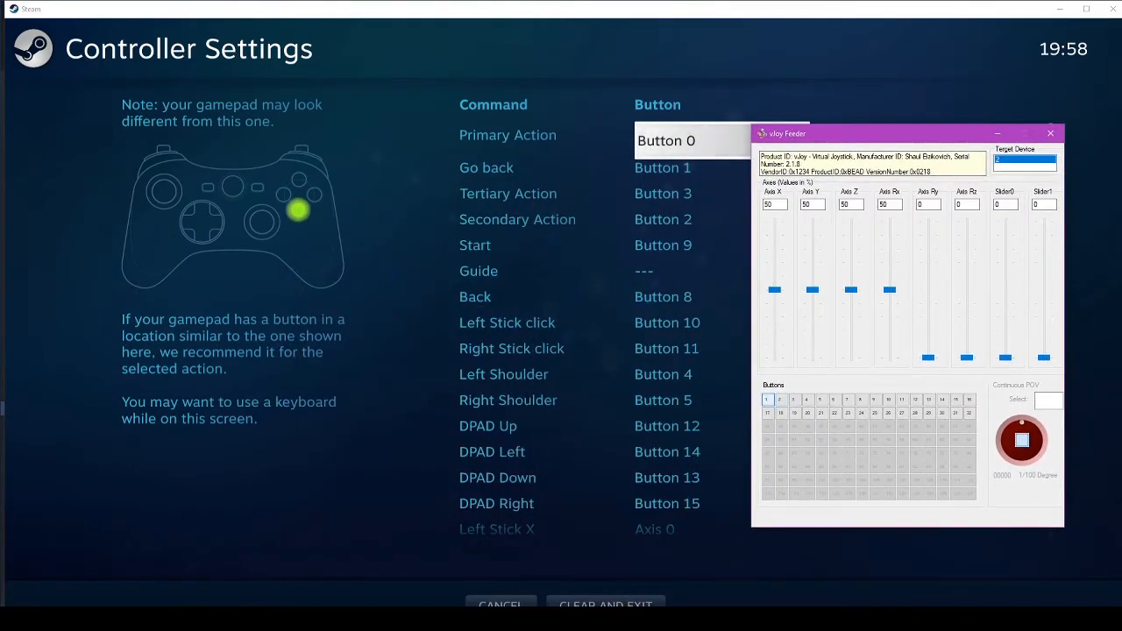
click(768, 400)
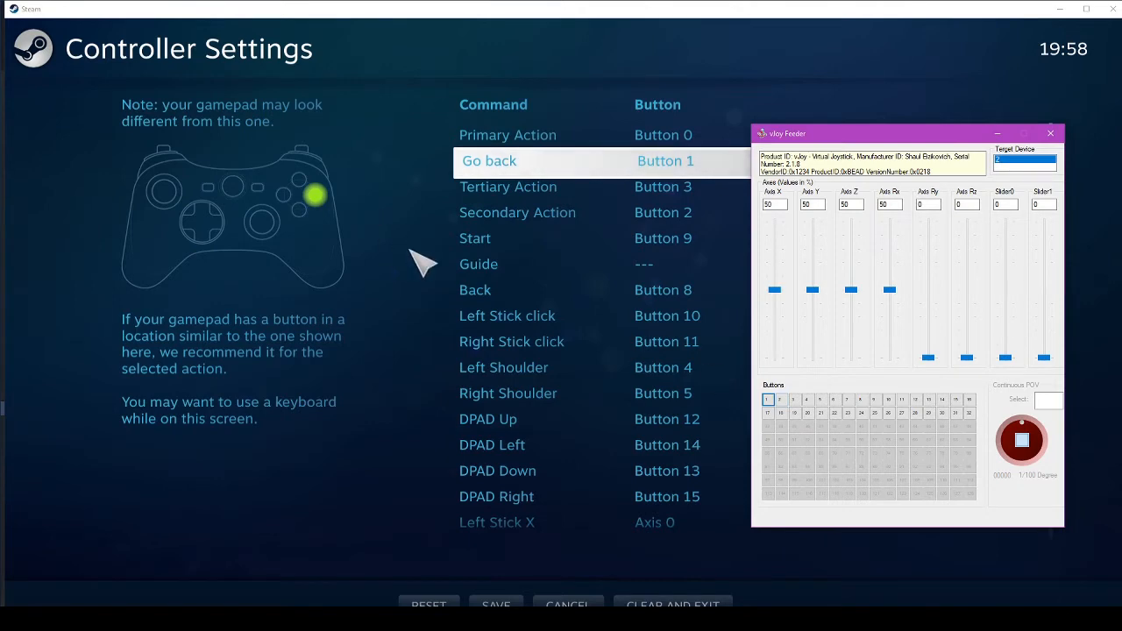
click(781, 400)
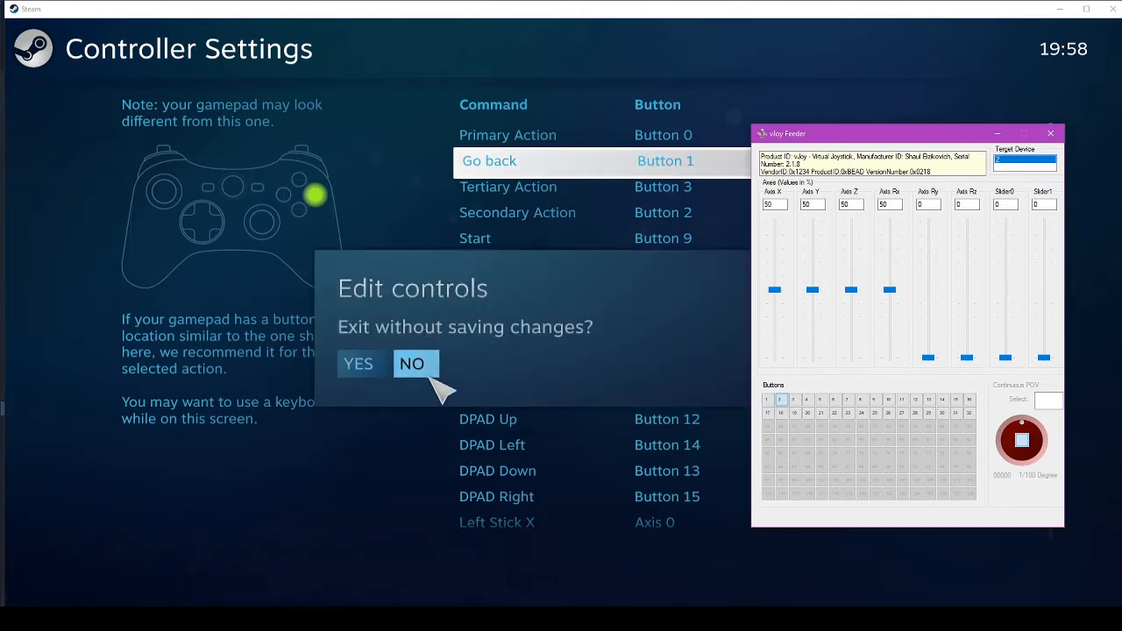
click(364, 369)
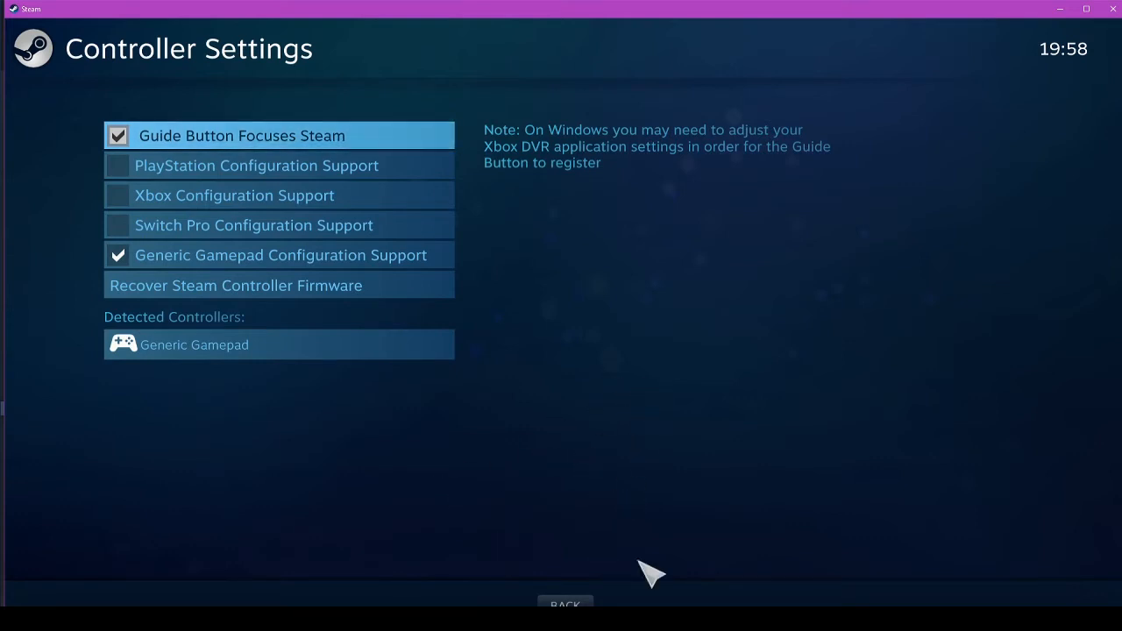
- Return to vJoy Feeder and raise Axis X to 77
key(alt+Tab)
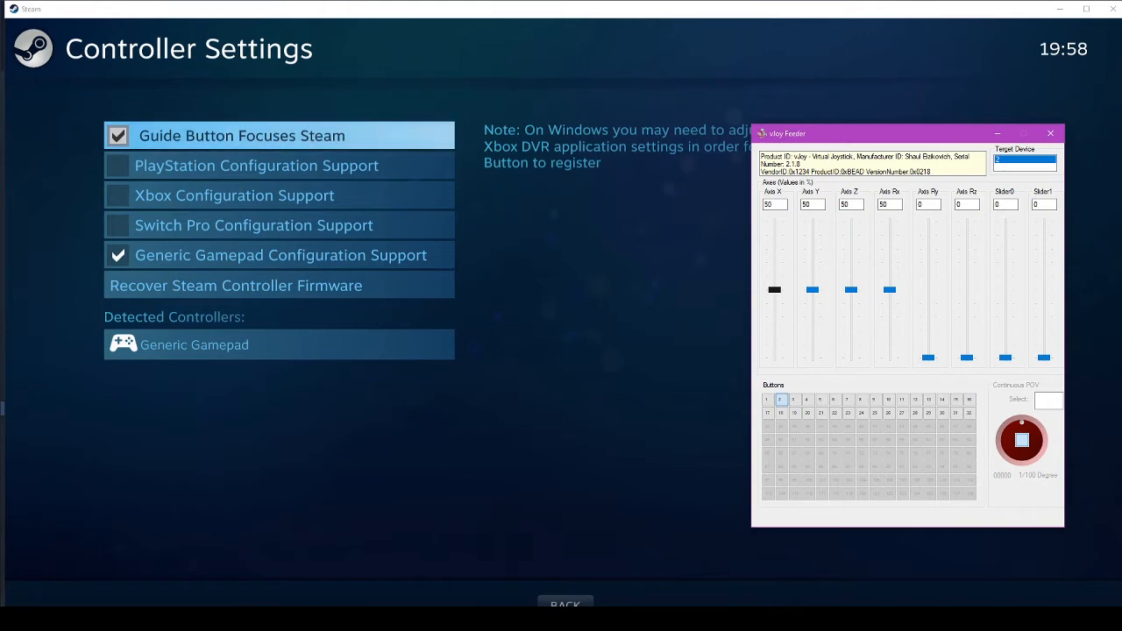
drag(774, 289, 774, 254)
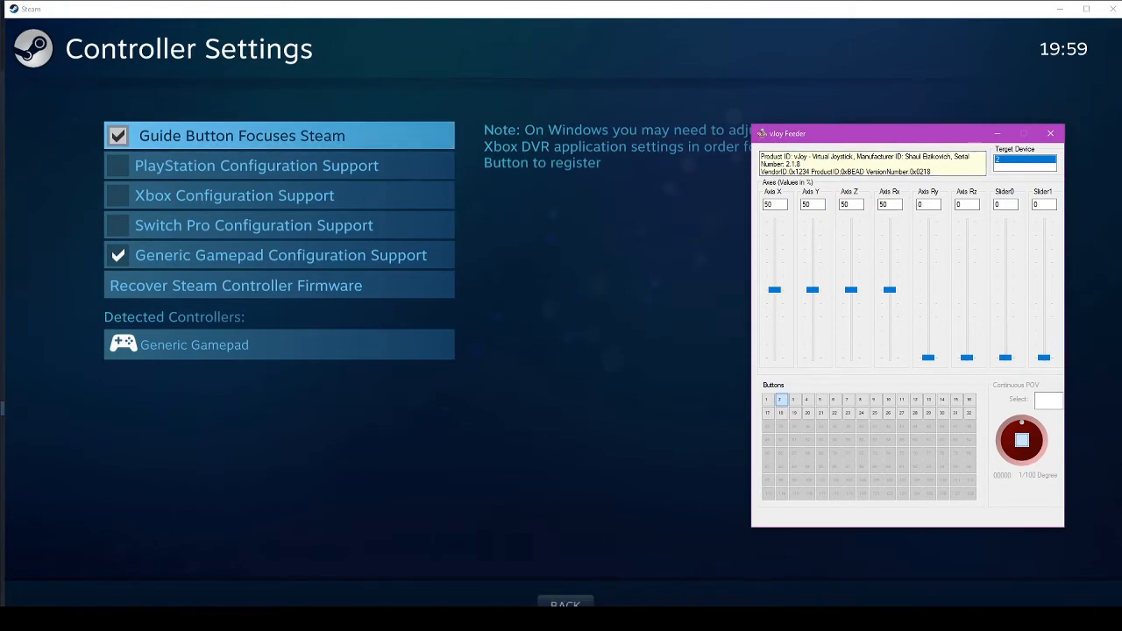
mouse_move(730, 619)
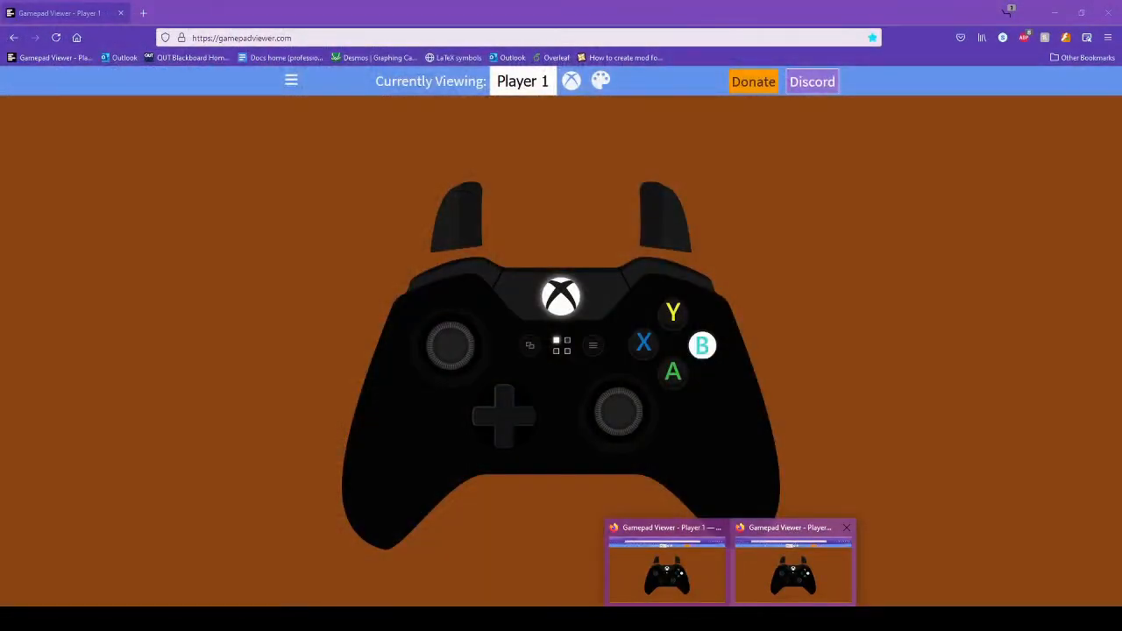
- With Gamepad Viewer visible, drag vJoy's Axis X and Axis Rx sliders to test both sticks
click(793, 571)
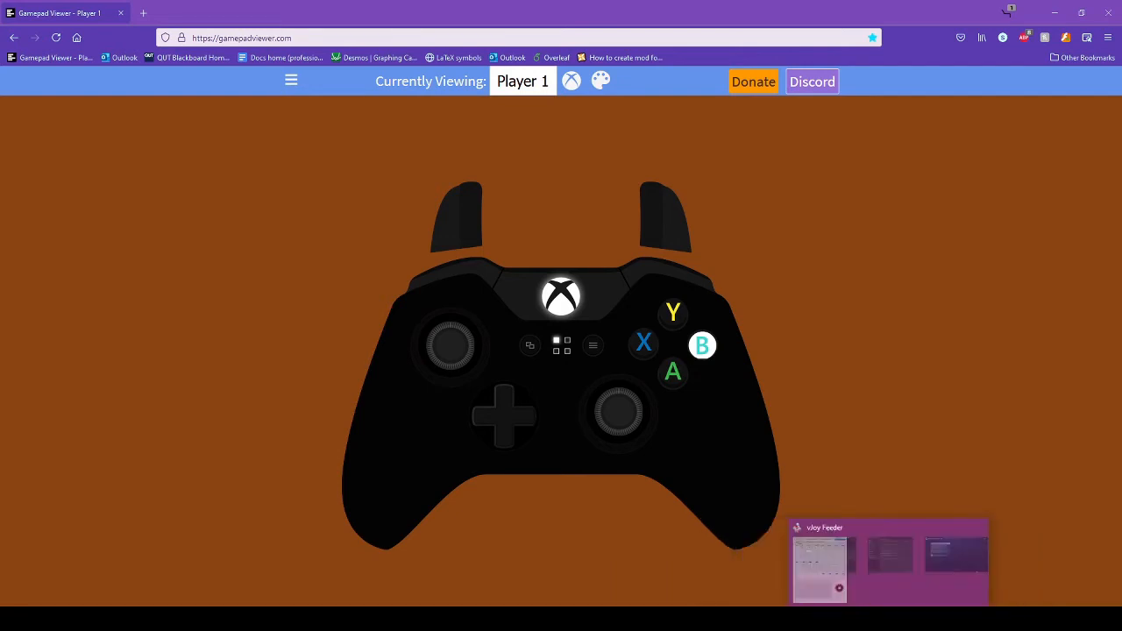
click(901, 619)
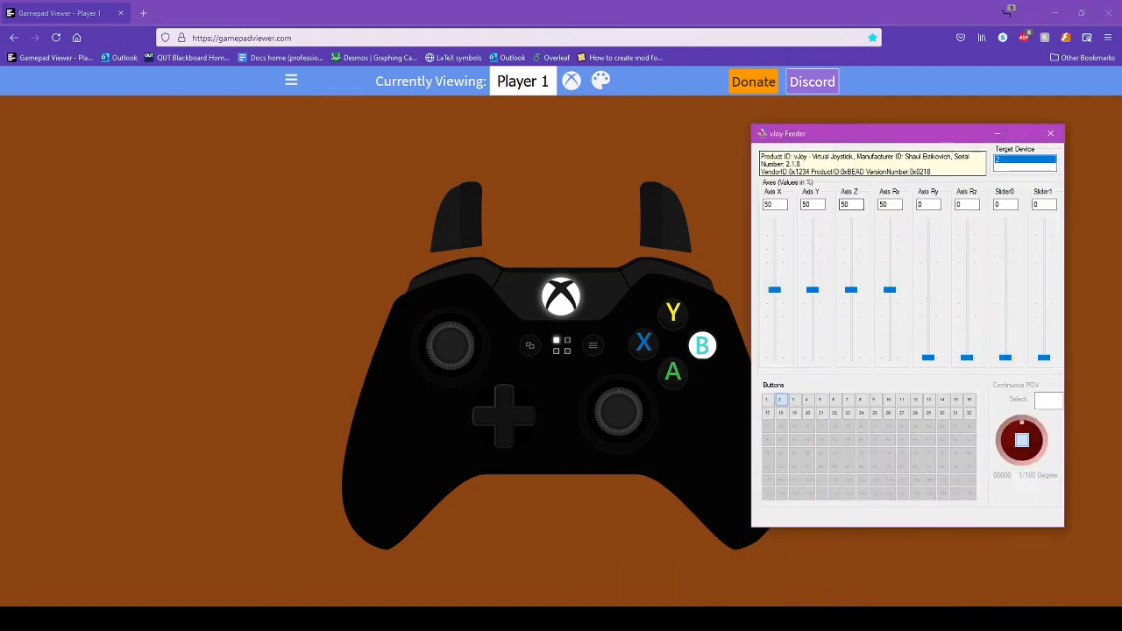
drag(774, 289, 890, 286)
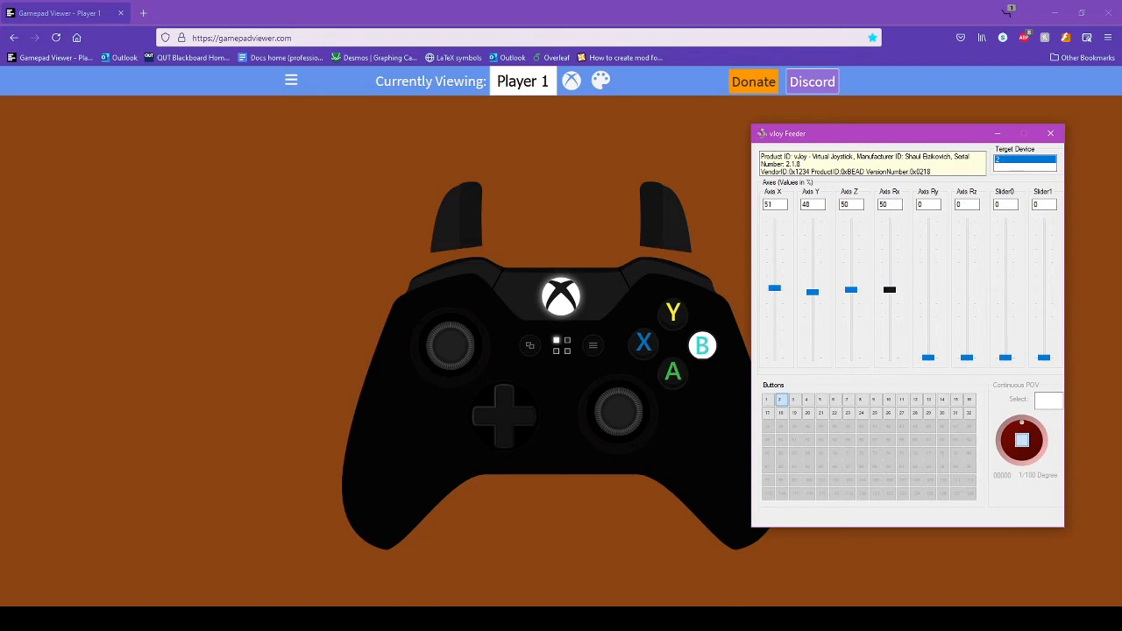
mouse_move(890, 289)
mouse_down()
mouse_move(890, 353)
mouse_move(889, 247)
mouse_move(890, 359)
mouse_move(889, 304)
mouse_up()
- Minimise Controller Settings, close the Steam Settings window, and bring Big Picture forward
mouse_move(873, 618)
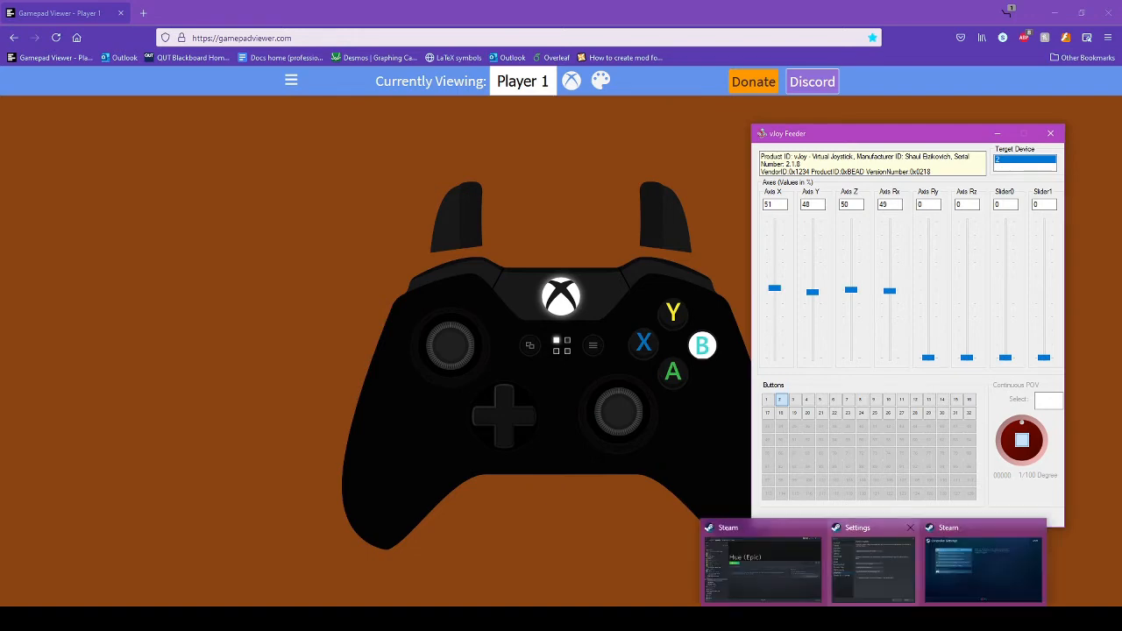
click(983, 565)
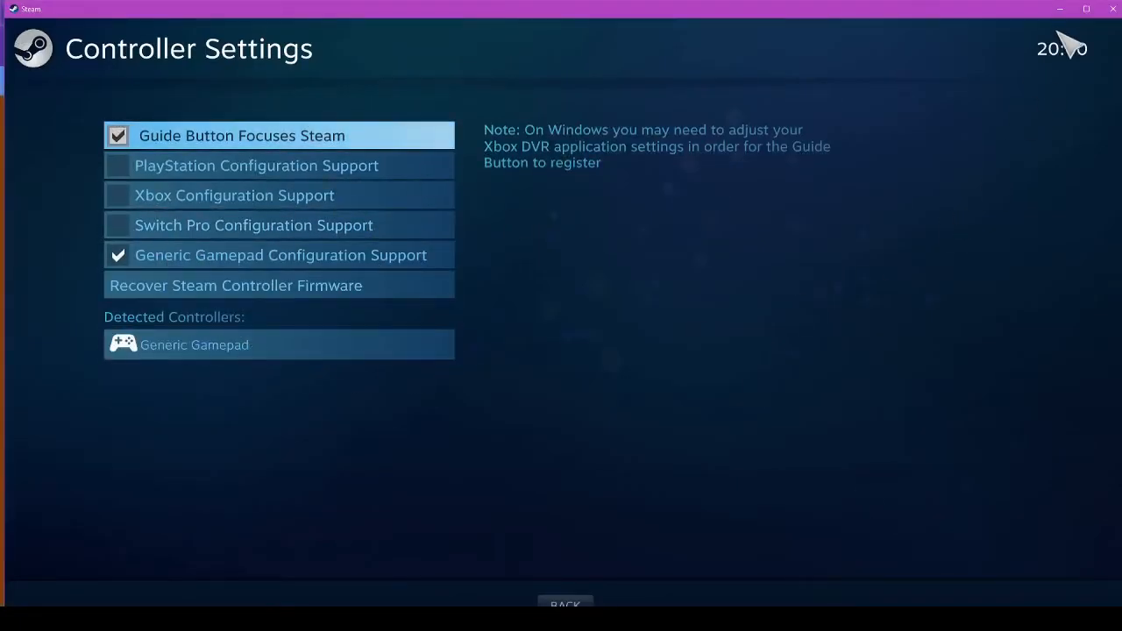
click(1109, 9)
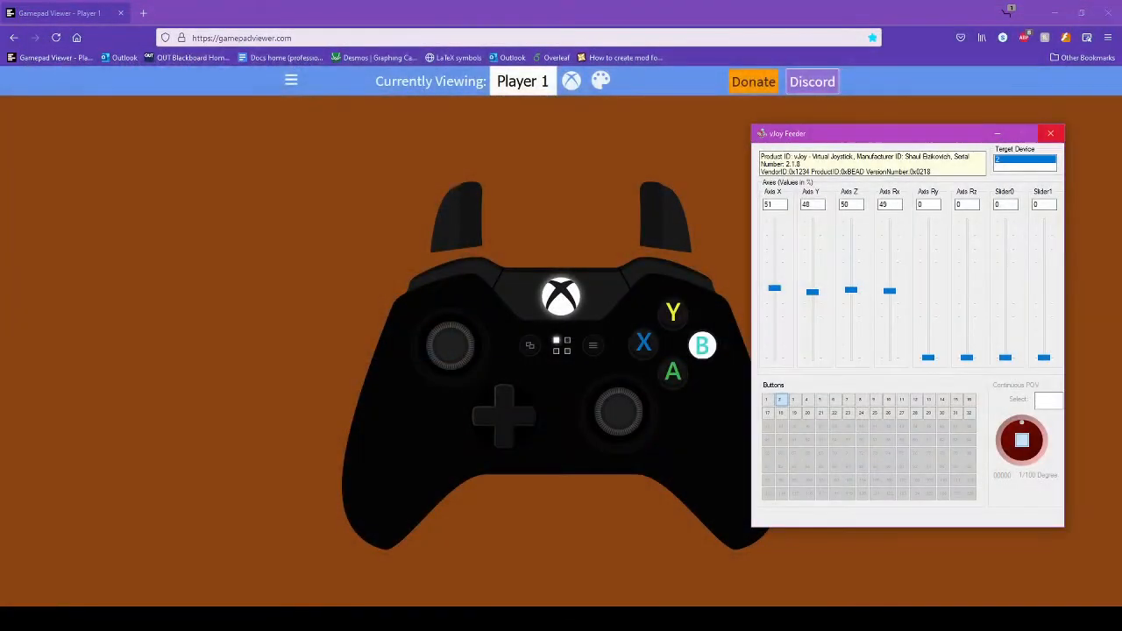
click(874, 619)
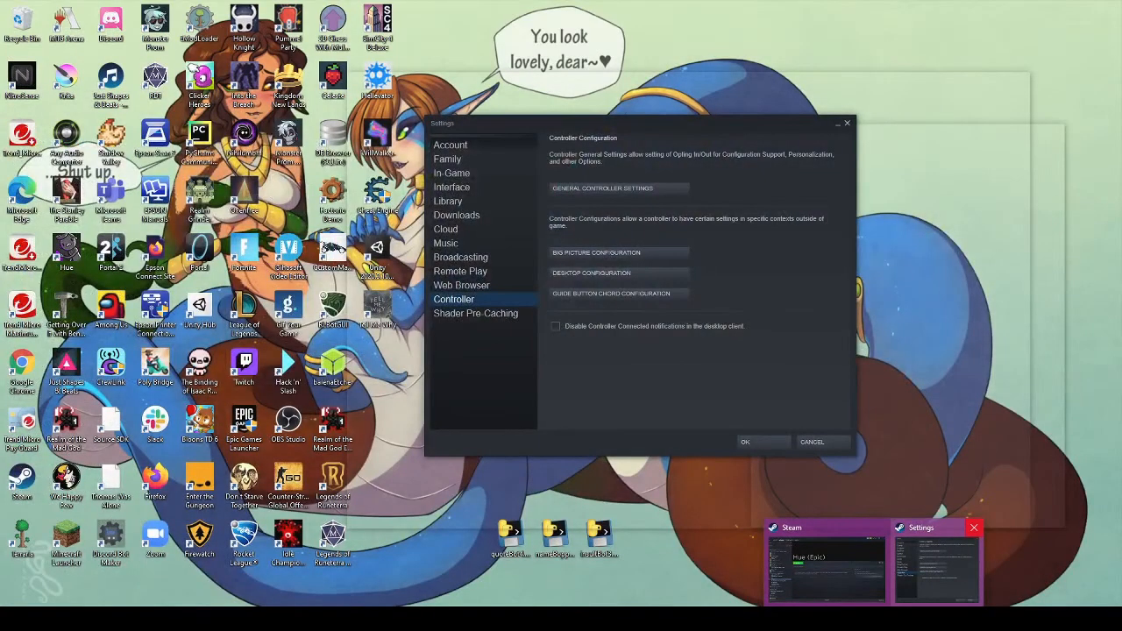
click(974, 527)
click(877, 567)
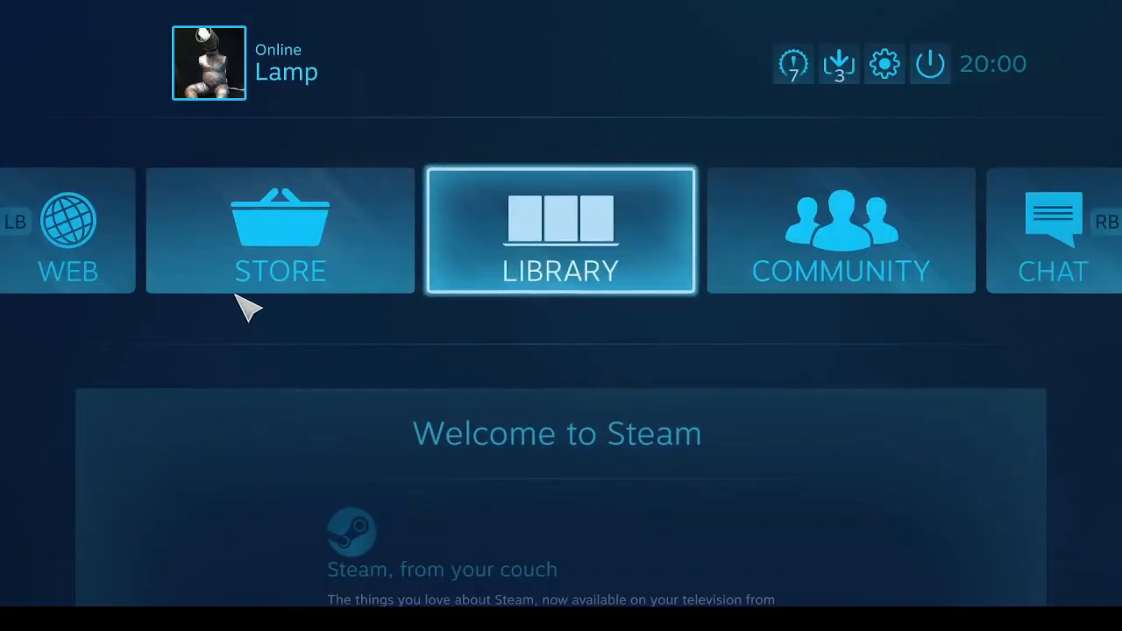
- In the Big Picture Library, open the Hue (Epic) page and press Play
click(558, 247)
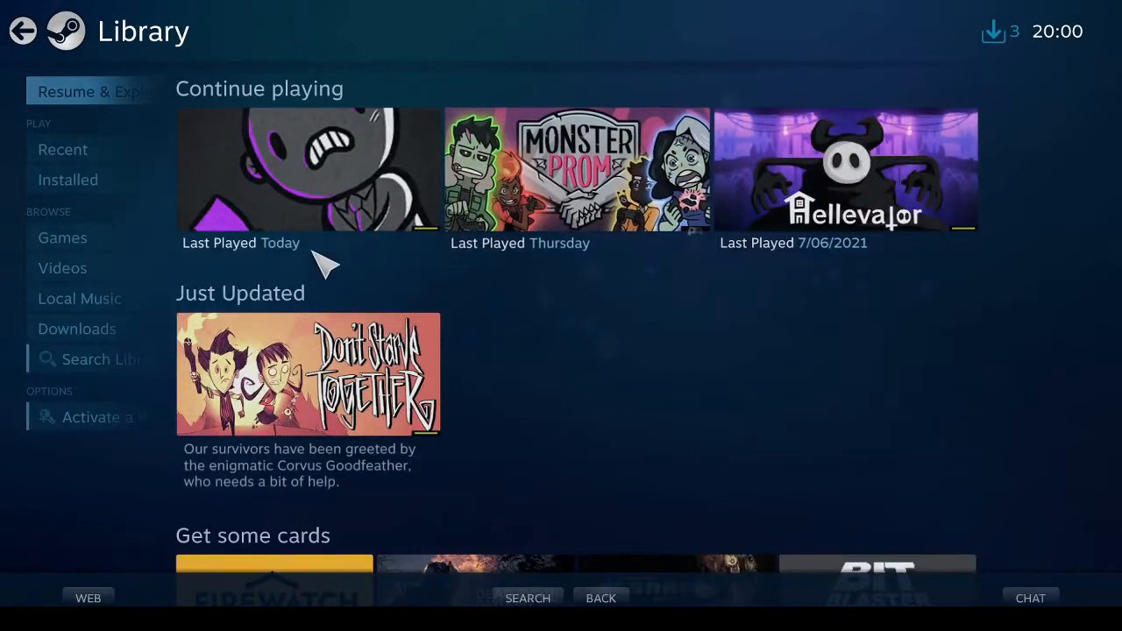
click(291, 179)
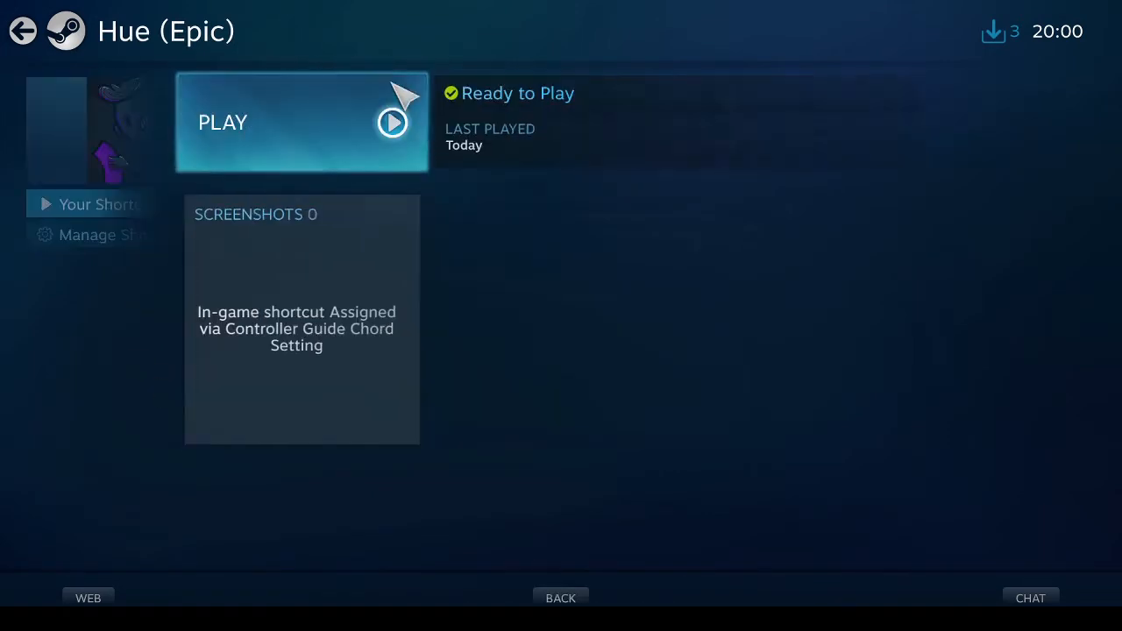
click(359, 149)
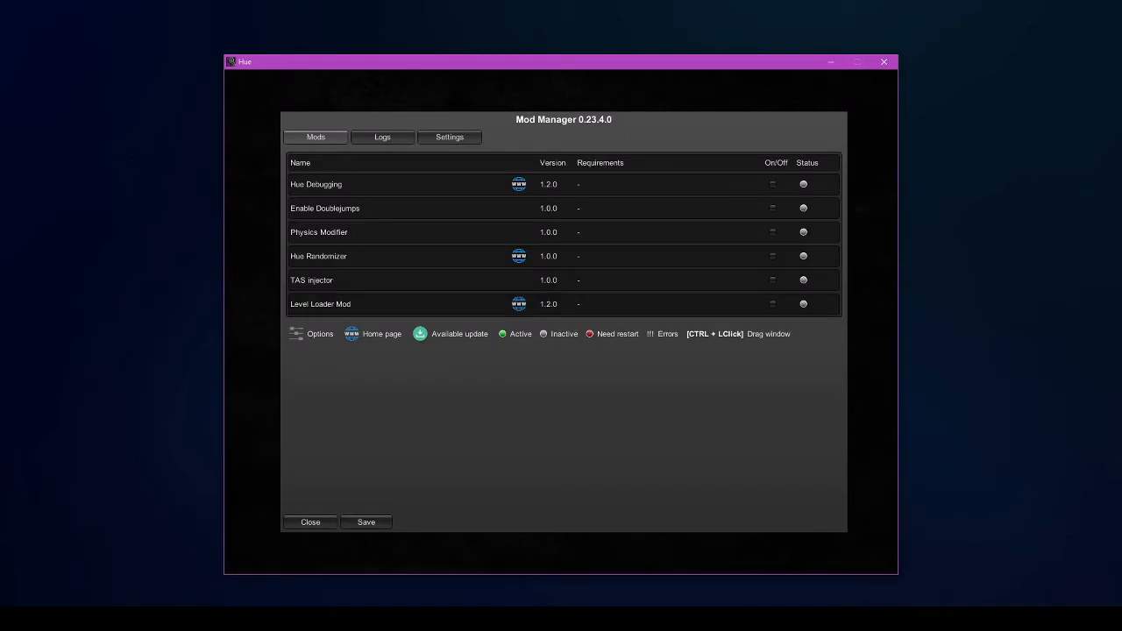
- Close the Mod Manager and run the character left and right around the pink door, jumping
click(310, 522)
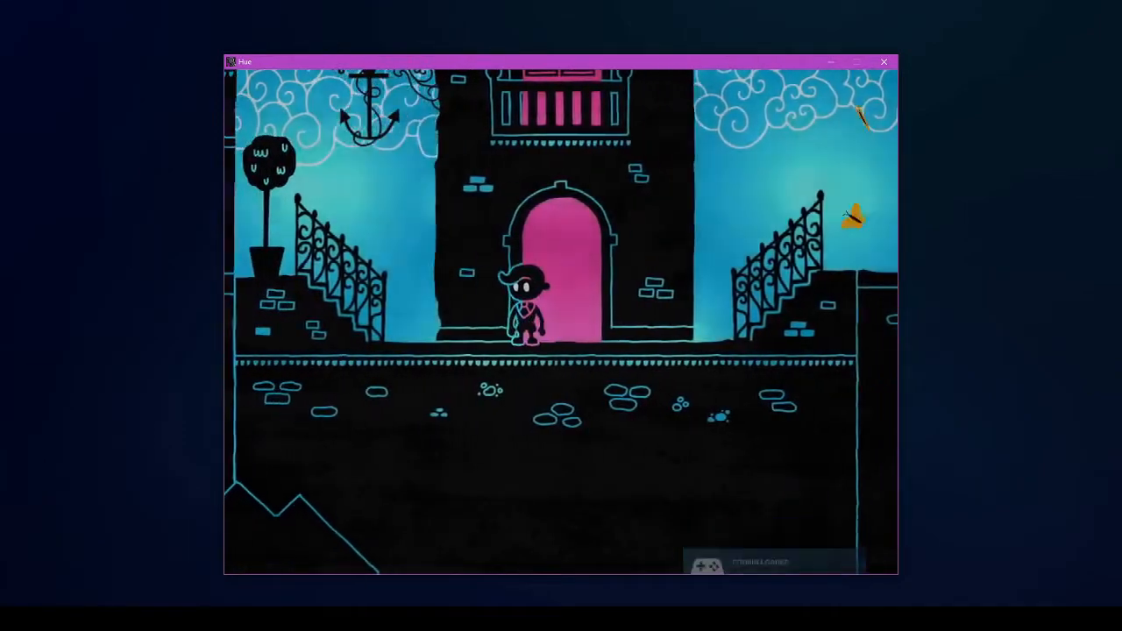
key(Left)
key(space)
key(Right)
key(Left)
key(space)
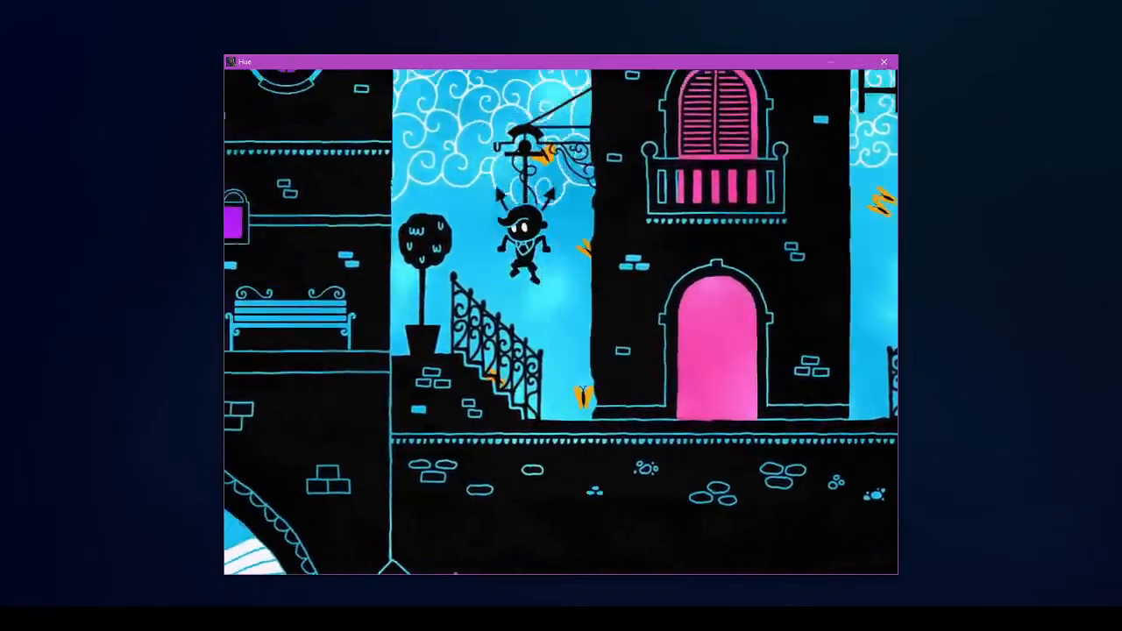
key(Left)
key(Right)
key(space)
key(space)
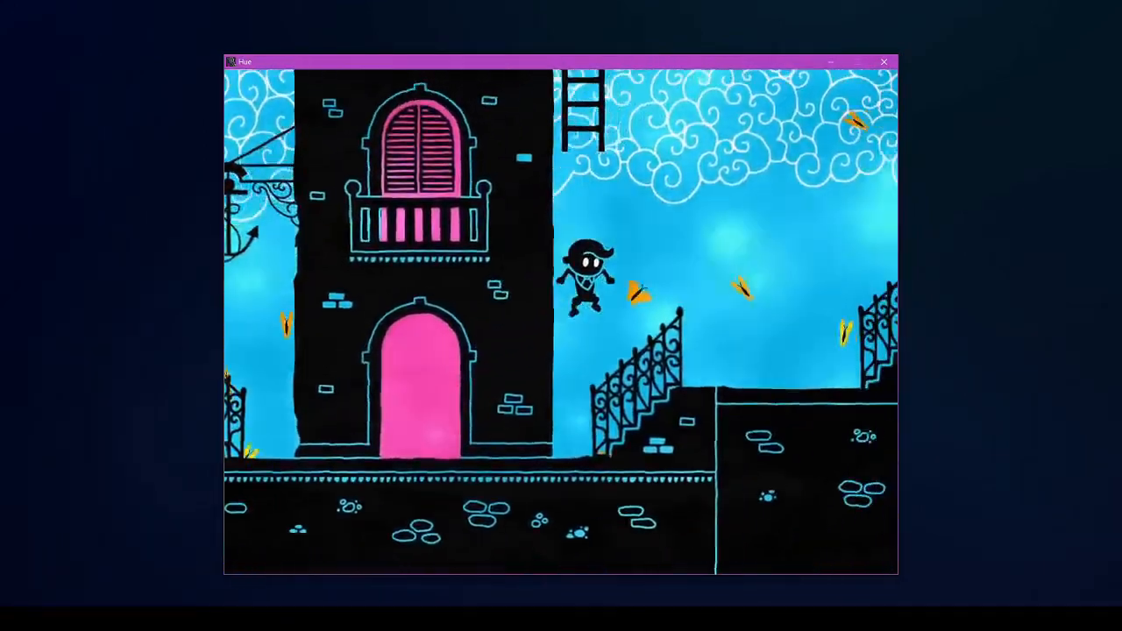
key(Right)
key(space)
key(Left)
key(space)
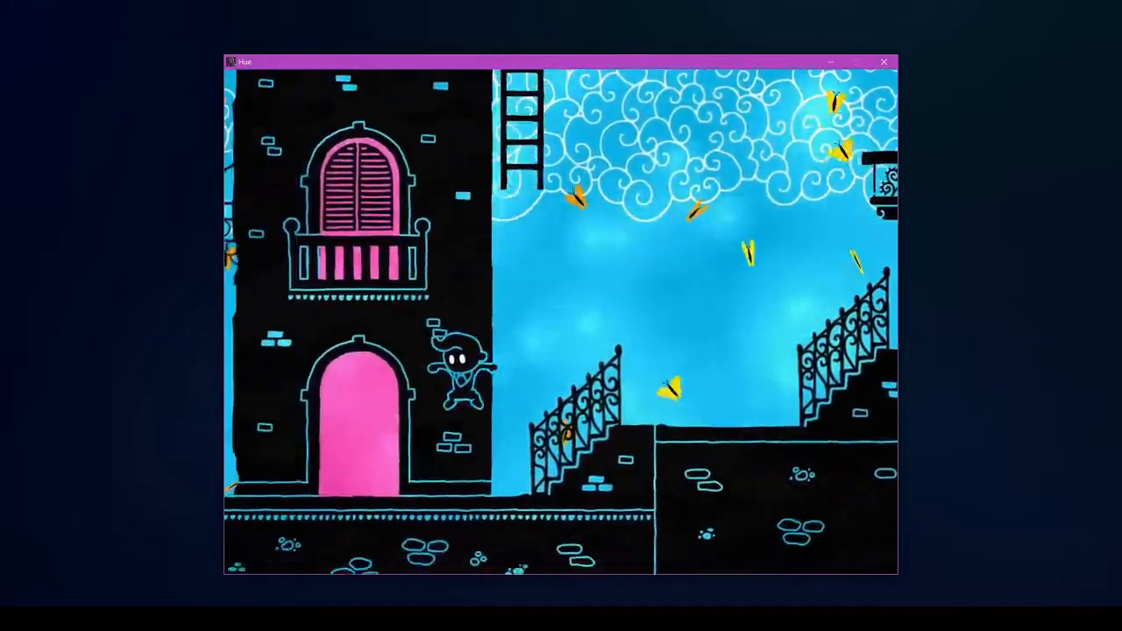
key(space)
key(Right)
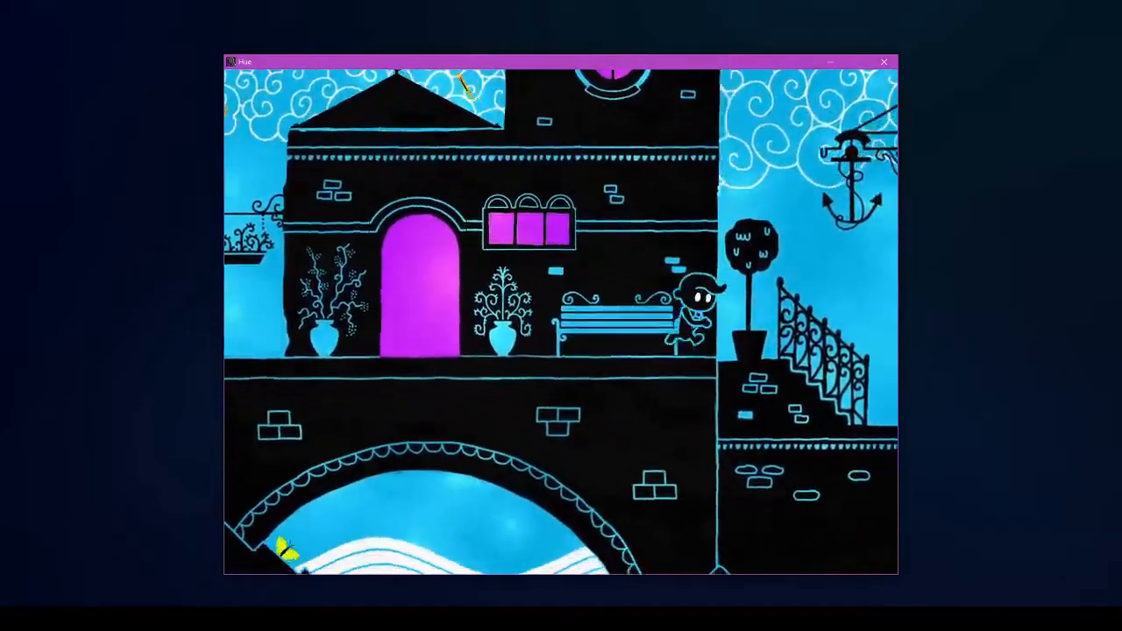
- Run the character up the stairs, across the upper terrace and bench, back past the pink door
key(Right)
key(space)
key(Left)
key(space)
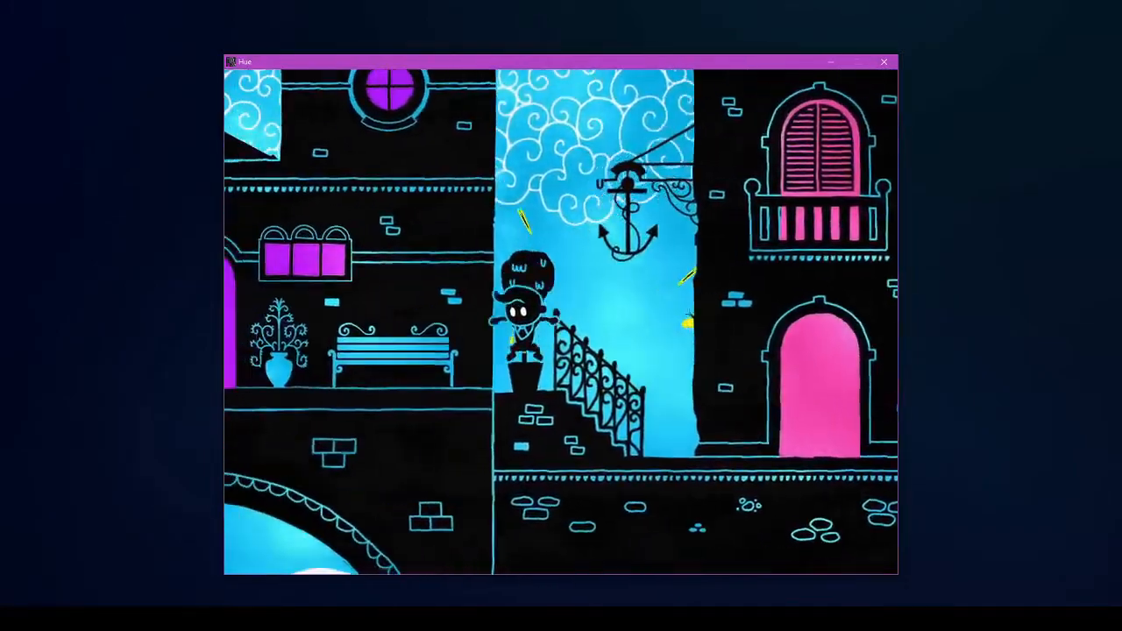
key(Left)
key(space)
key(Right)
key(Left)
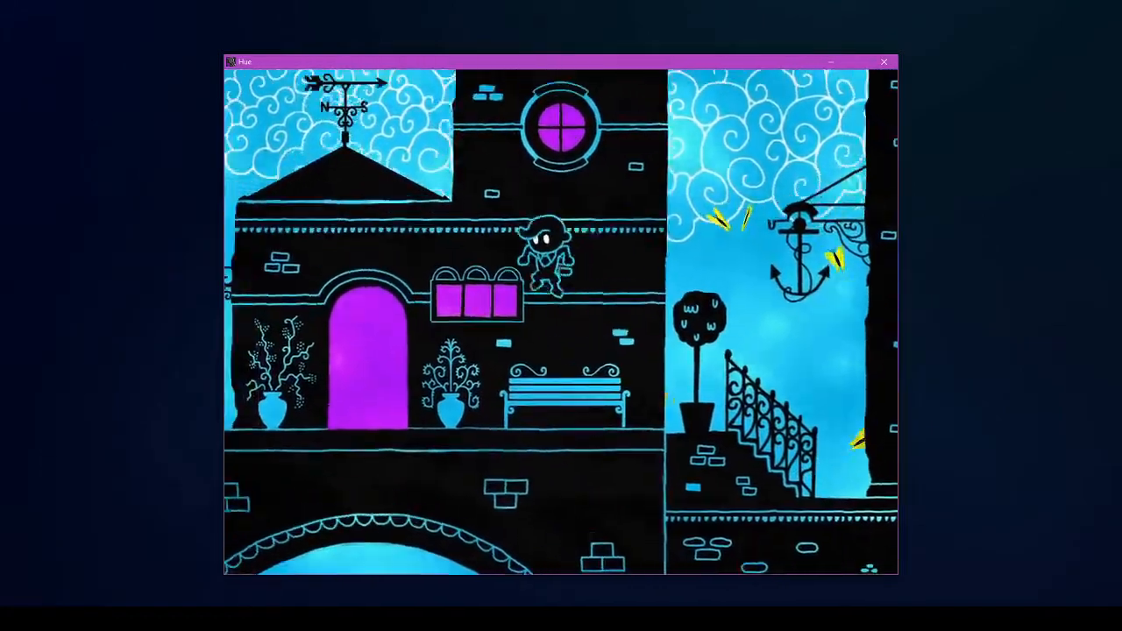
key(Right)
key(space)
key(Right)
key(space)
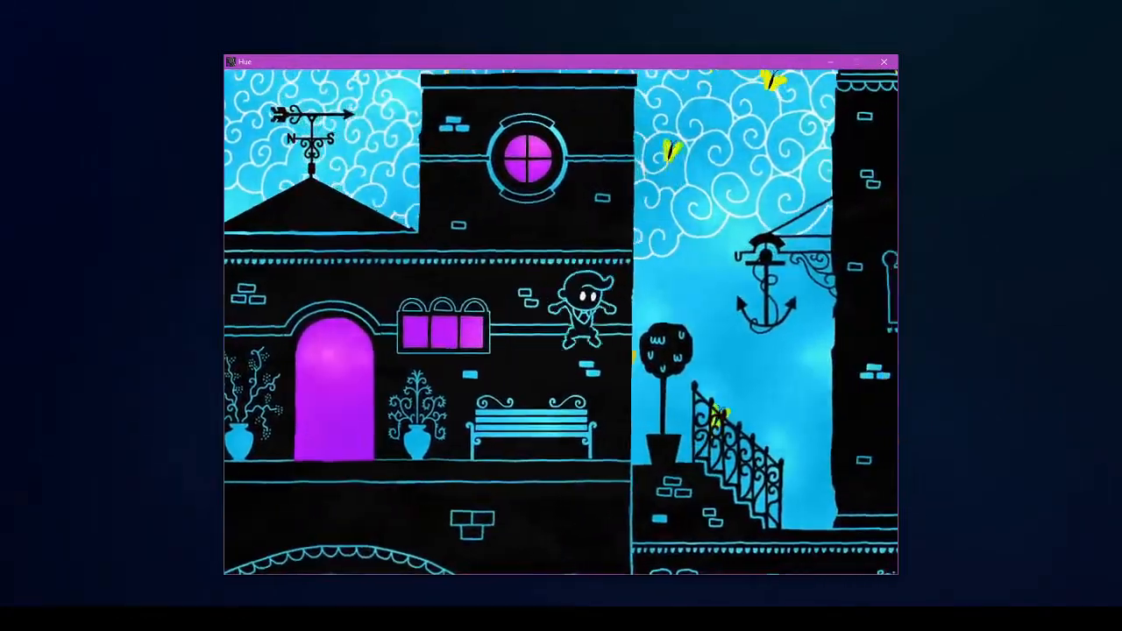
key(Right)
key(space)
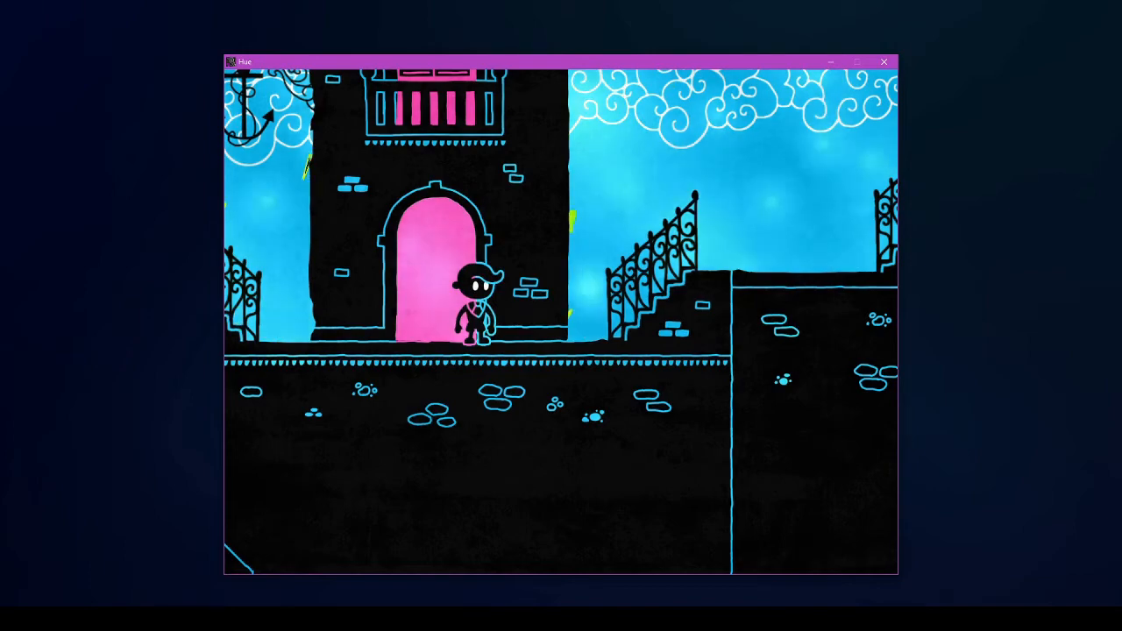
- Bring the Explorer window forward and open the HueTASLoader folder on Data (D:)
mouse_move(300, 619)
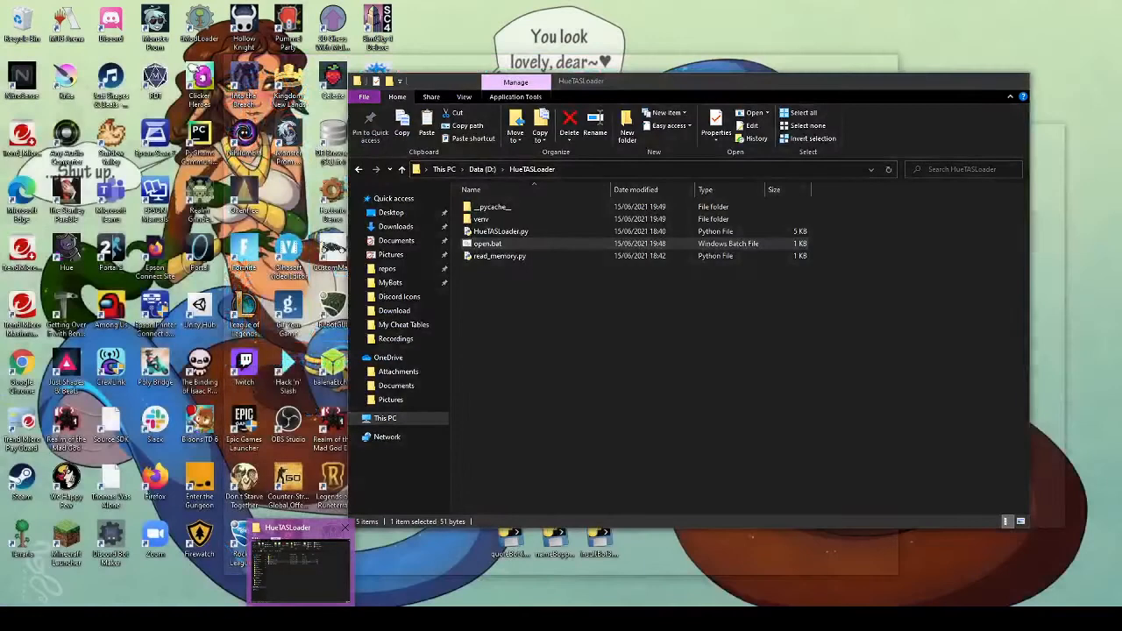
click(301, 568)
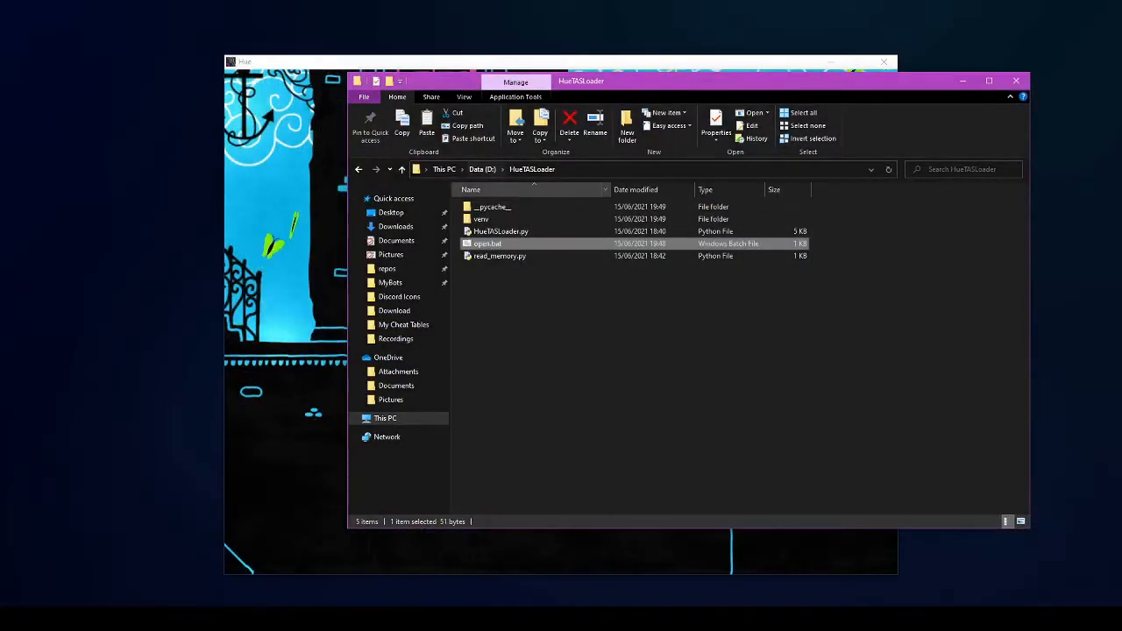
click(482, 169)
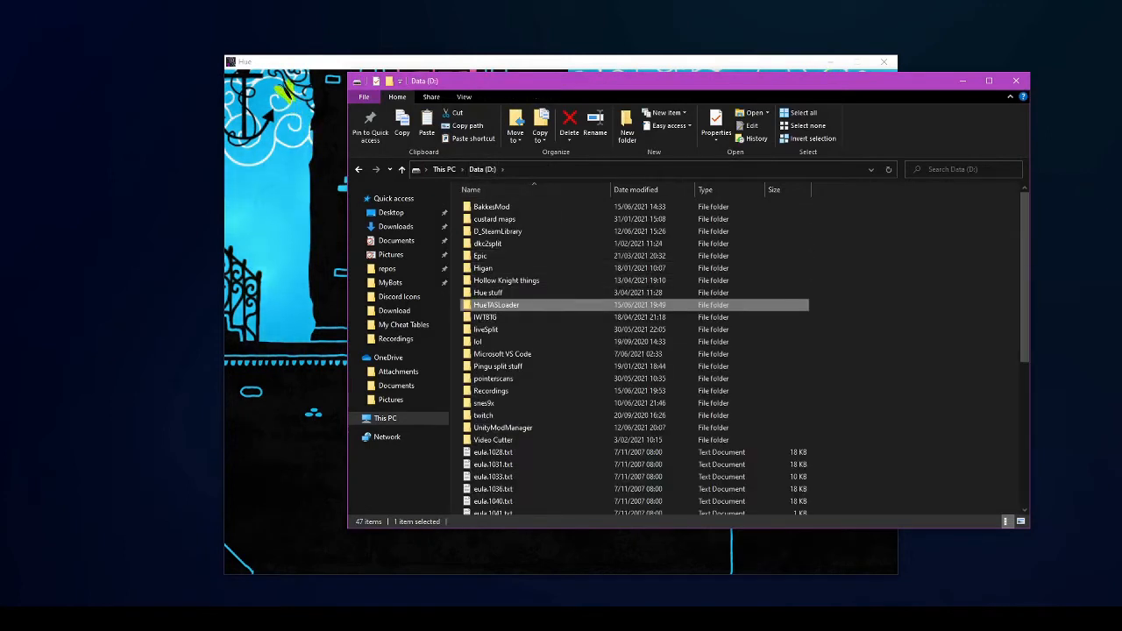
key(Return)
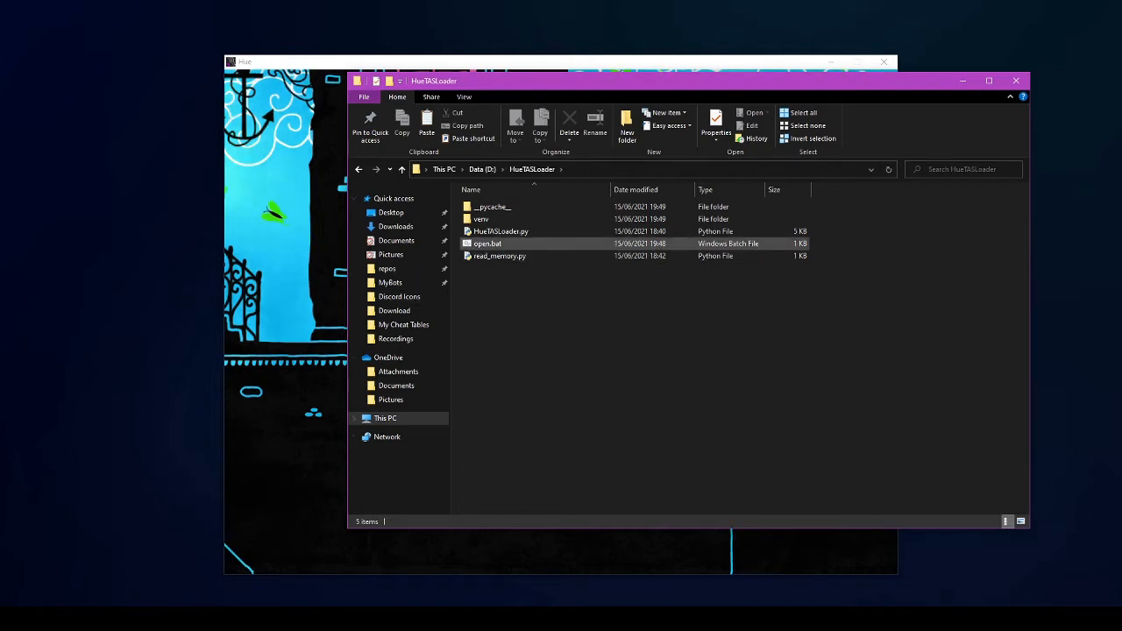
- Run open.bat, centre the new command window, and return to the folder window
double_click(512, 247)
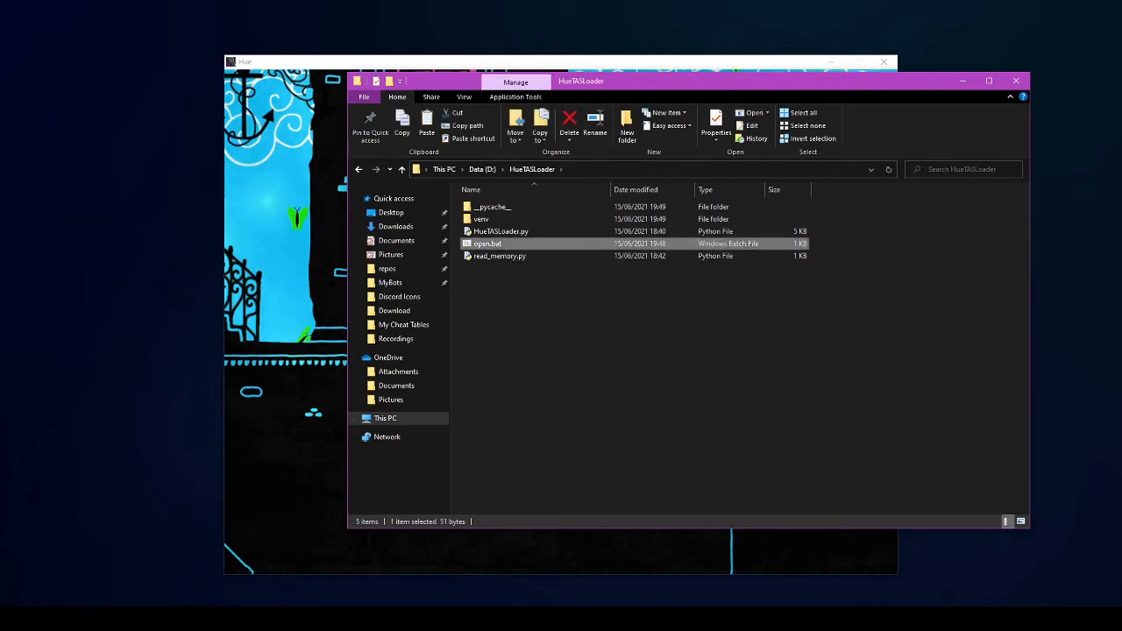
drag(128, 28, 386, 106)
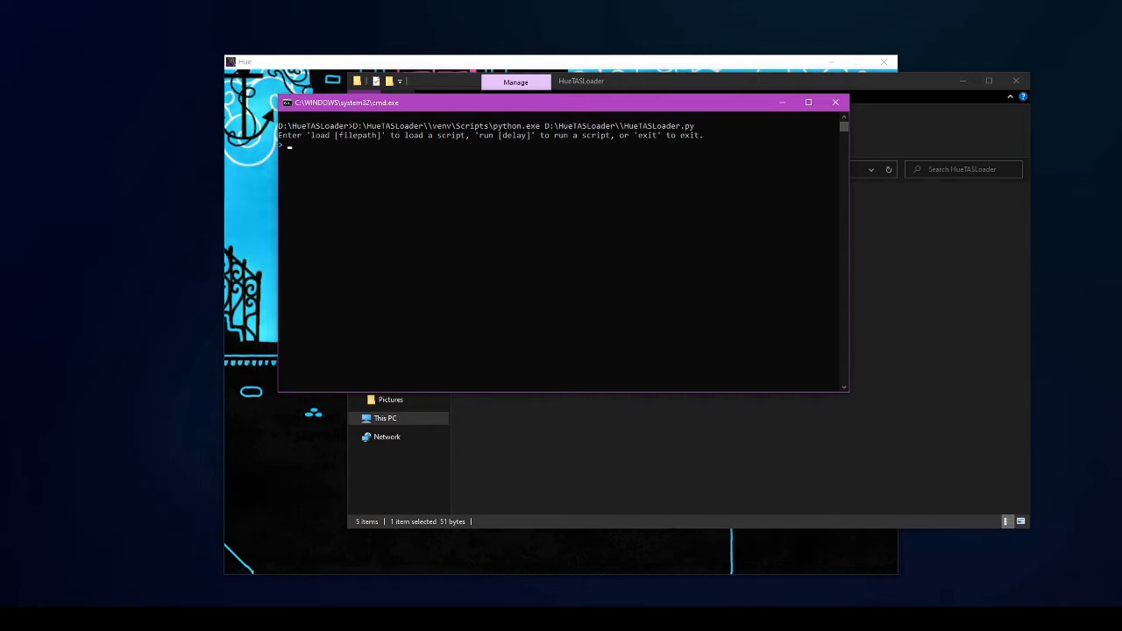
click(682, 617)
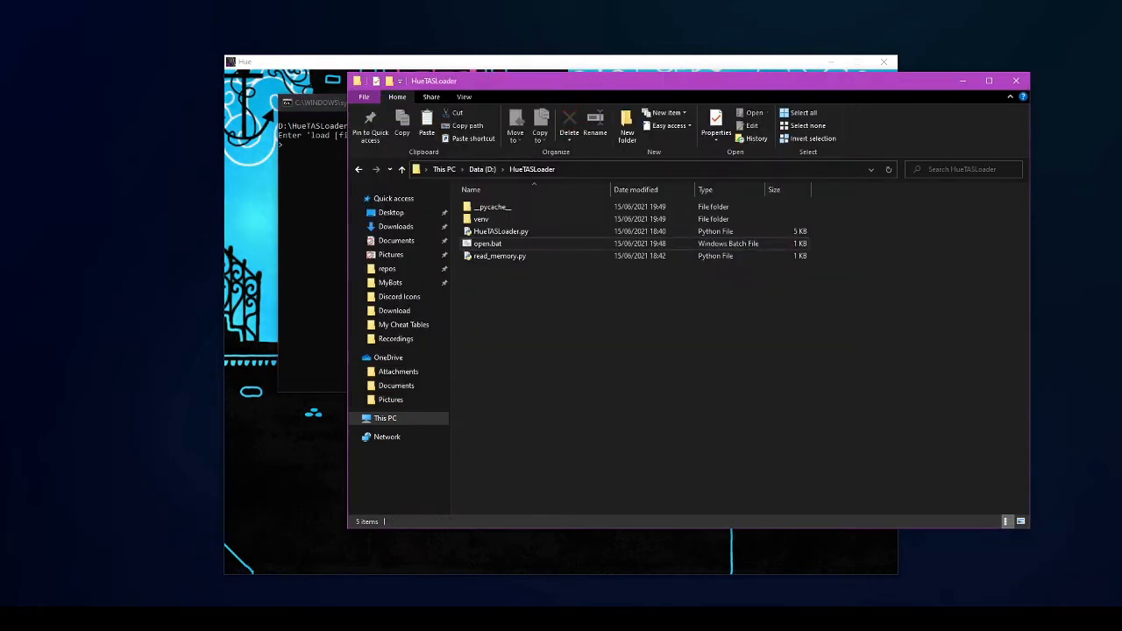
- Create a new empty text document named test.txt on the Data (D:) drive
click(482, 169)
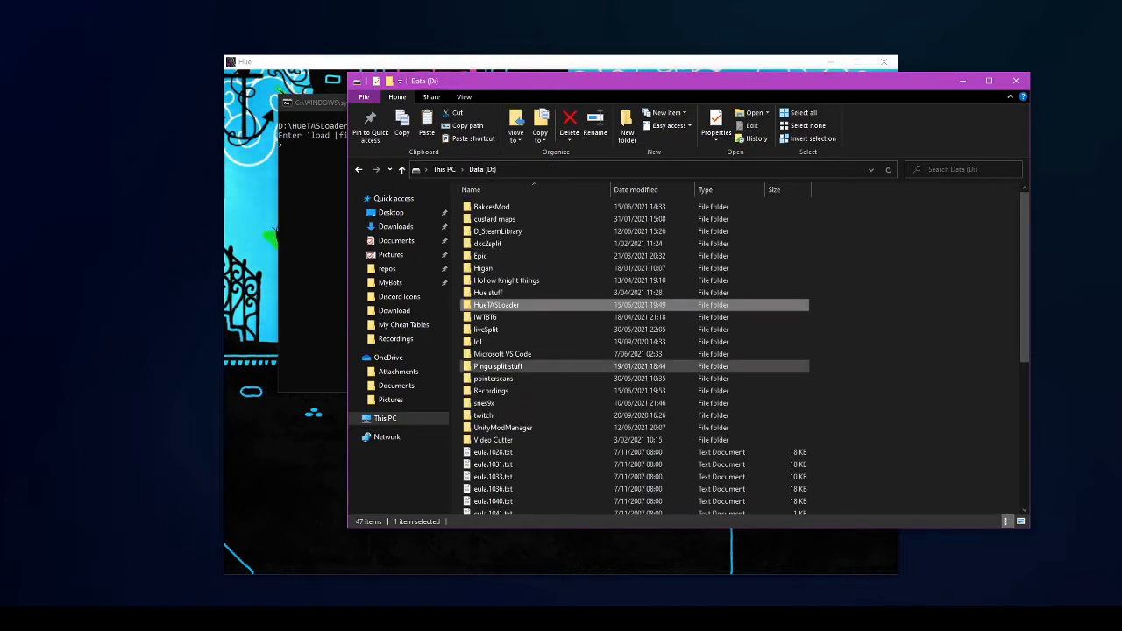
scroll(614, 410, down, 3)
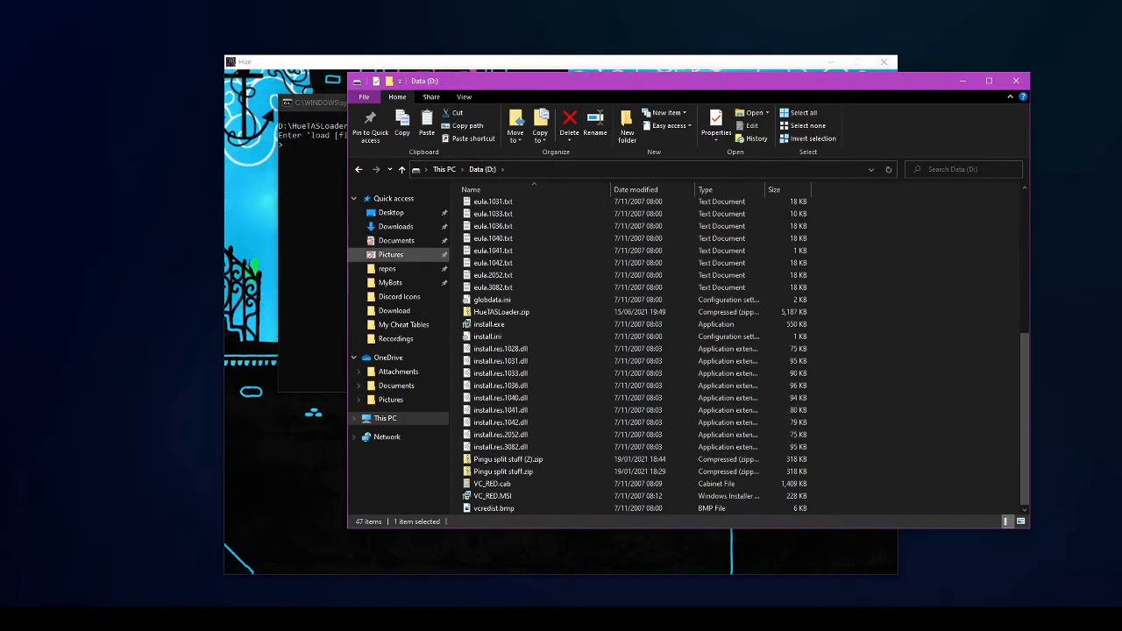
scroll(613, 368, up, 8)
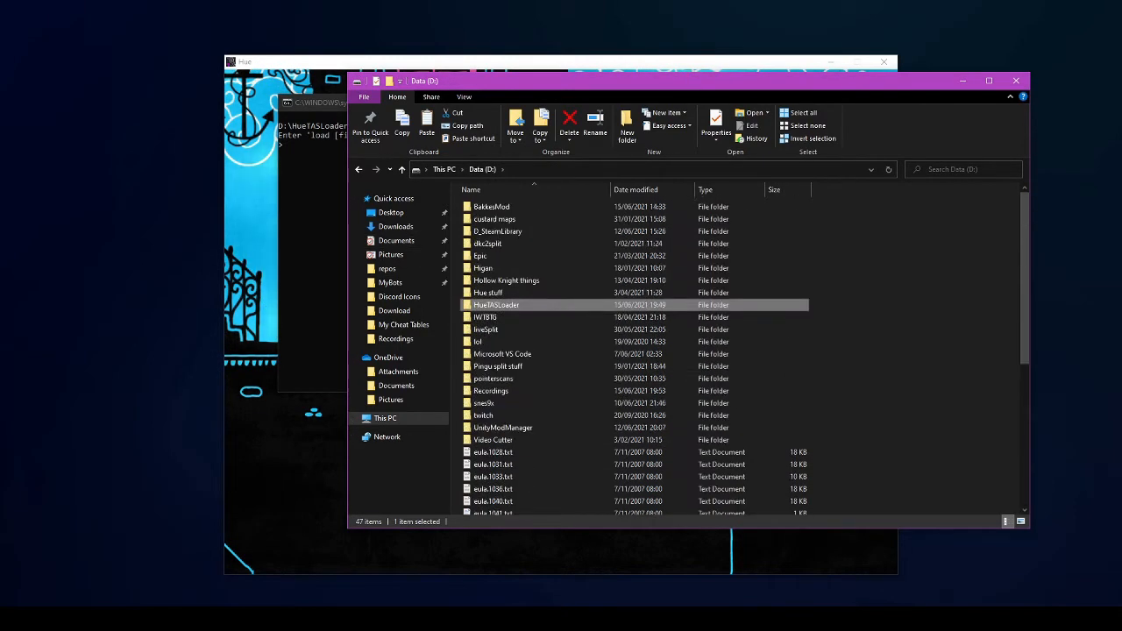
scroll(613, 368, down, 3)
scroll(614, 368, up, 3)
right_click(894, 321)
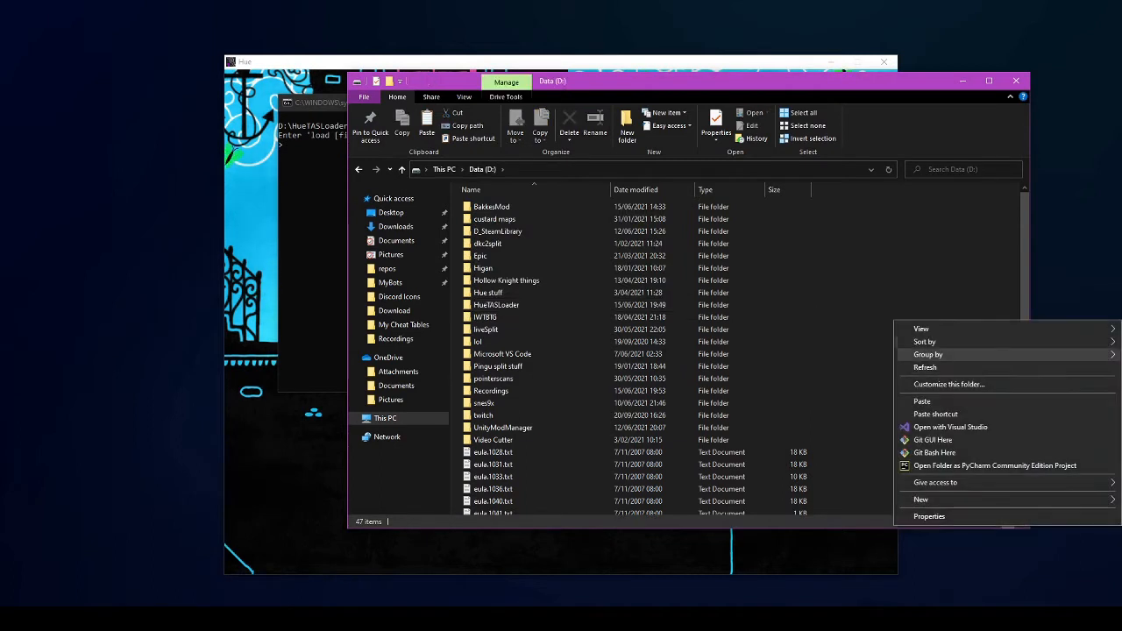
mouse_move(920, 498)
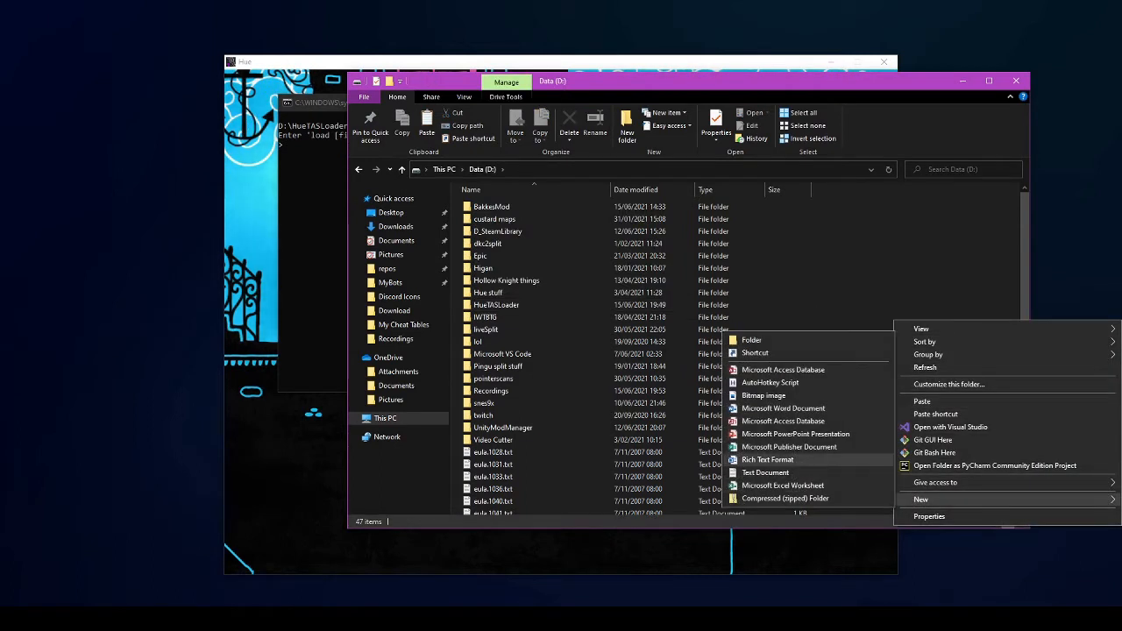
click(765, 472)
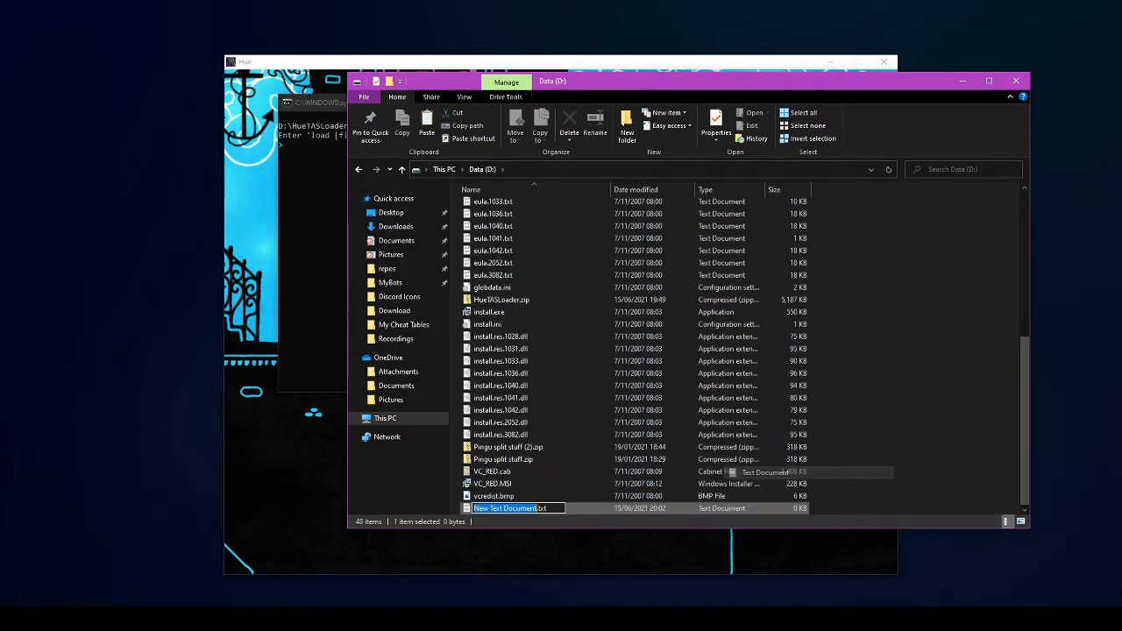
text(test)
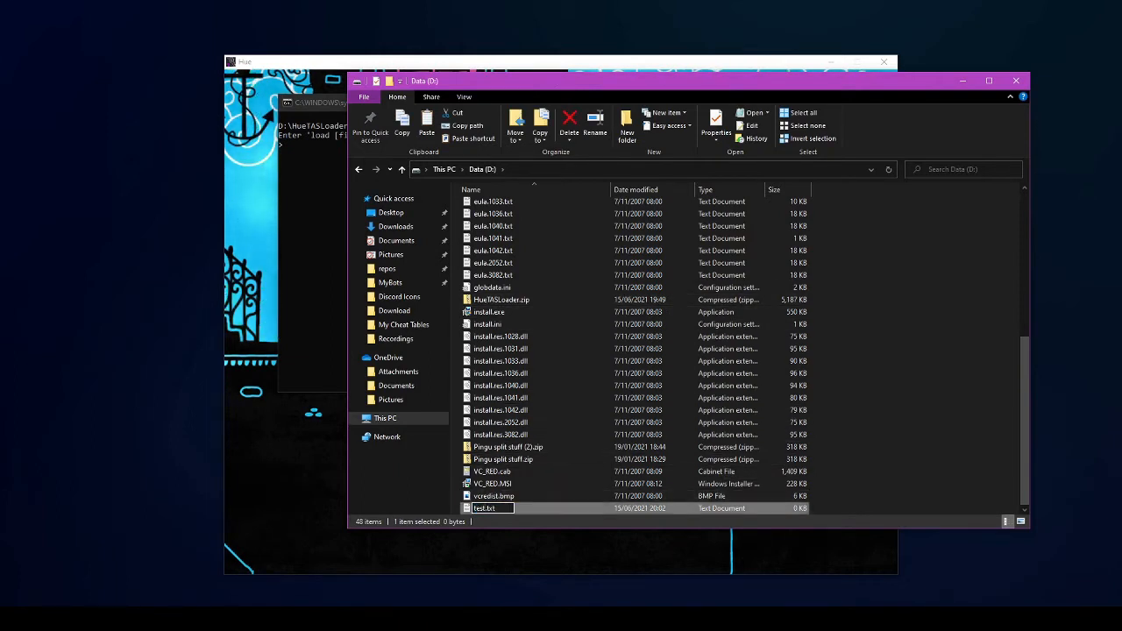
key(Return)
key(Return)
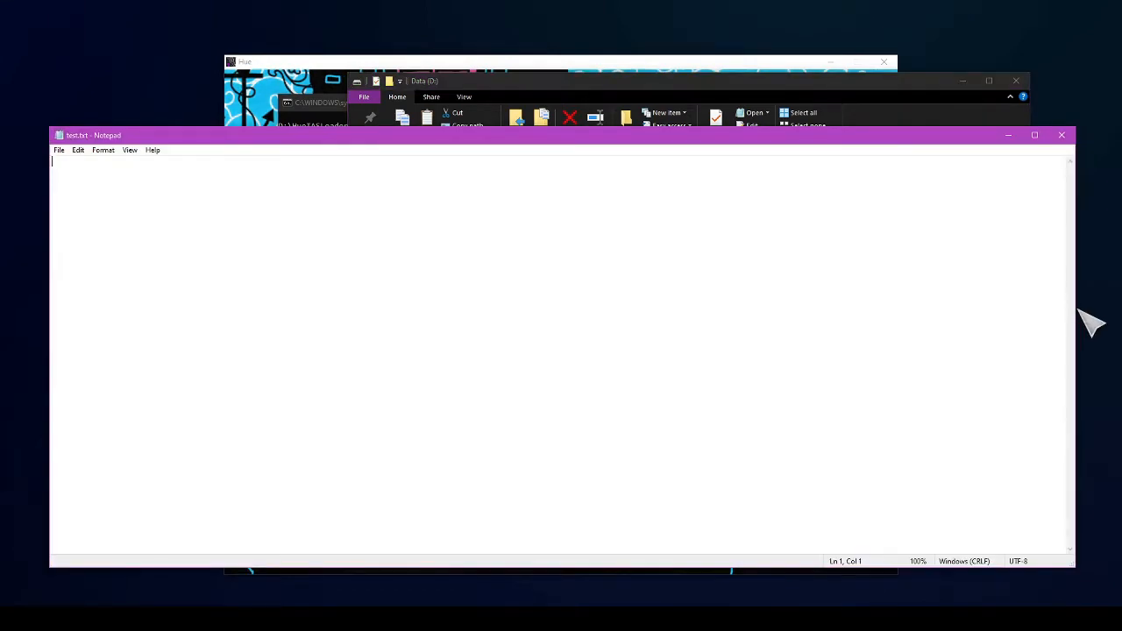
- Narrow the Notepad window and position it toward the right of the screen
drag(1075, 315, 568, 320)
drag(361, 141, 819, 133)
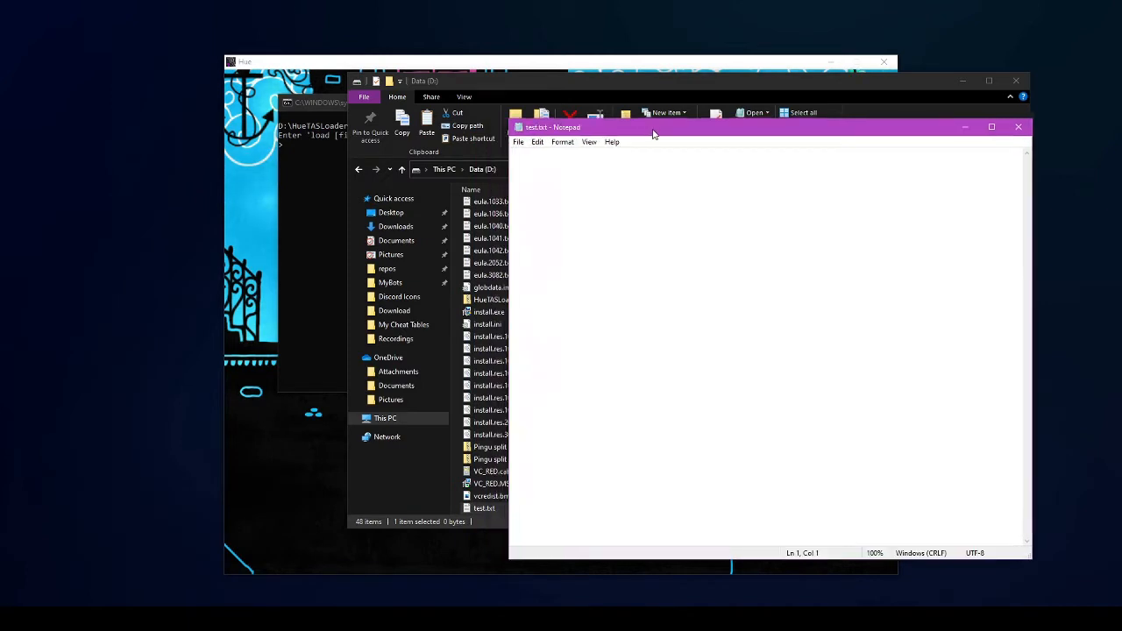
drag(653, 133, 638, 126)
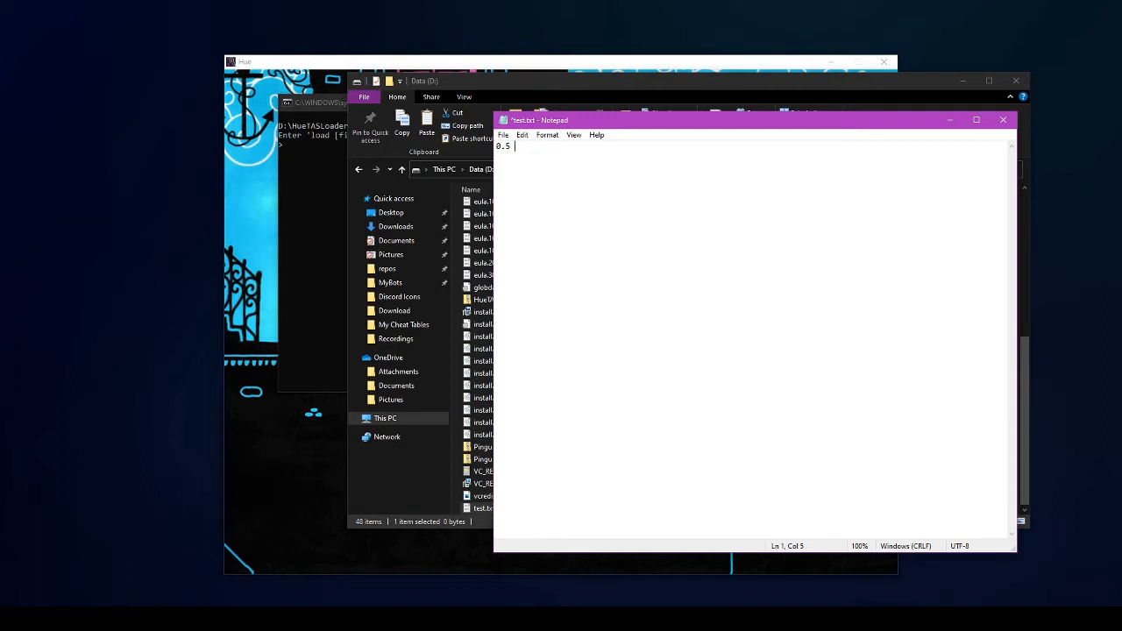
- Type the script lines '0.5 LSx=1' and '0.1 LSx=0.7 A=1'
text(LS)
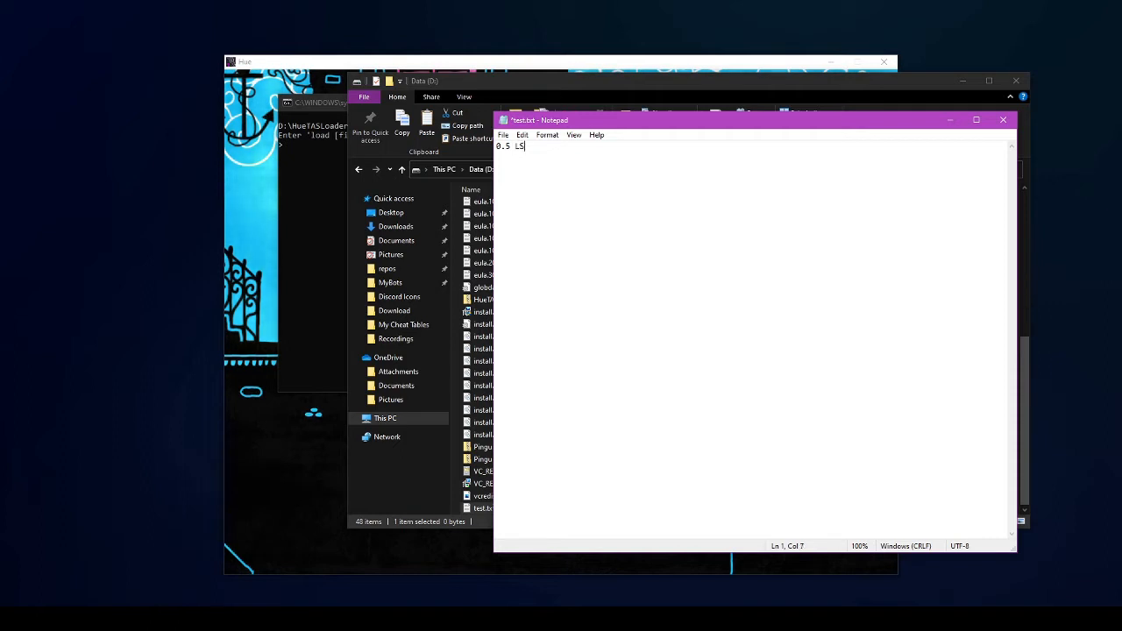
text(x)
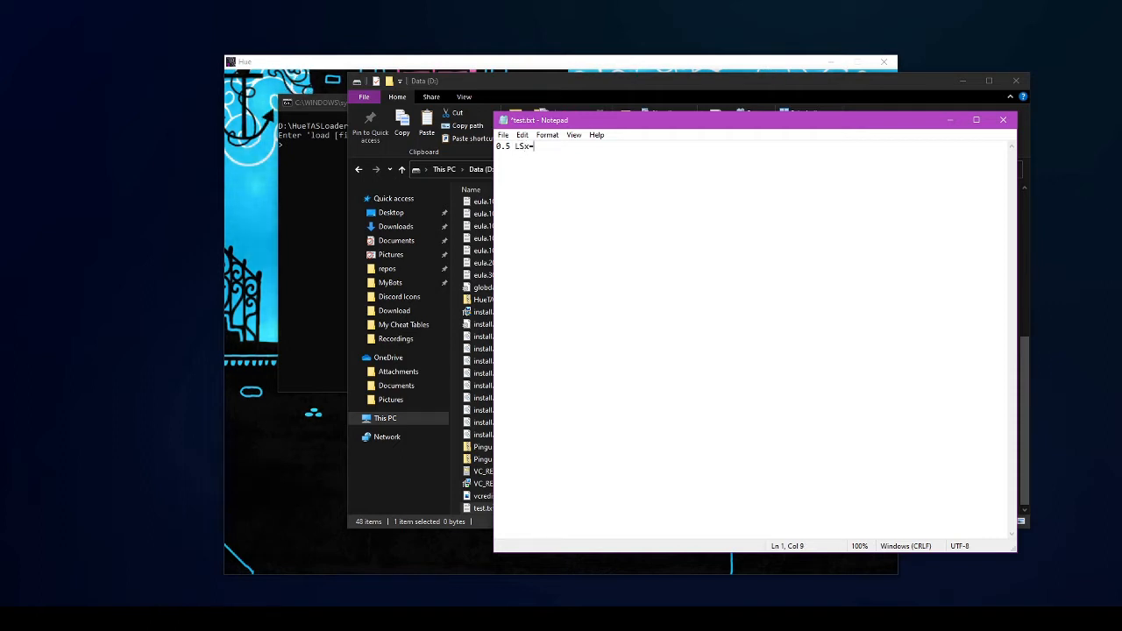
text(=)
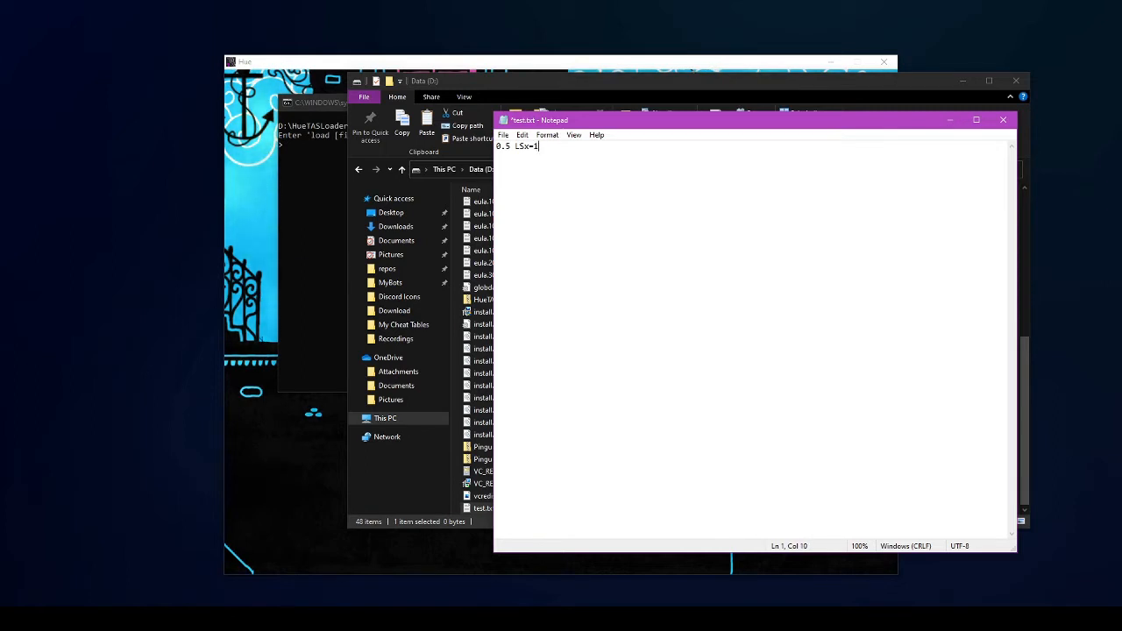
key(Return)
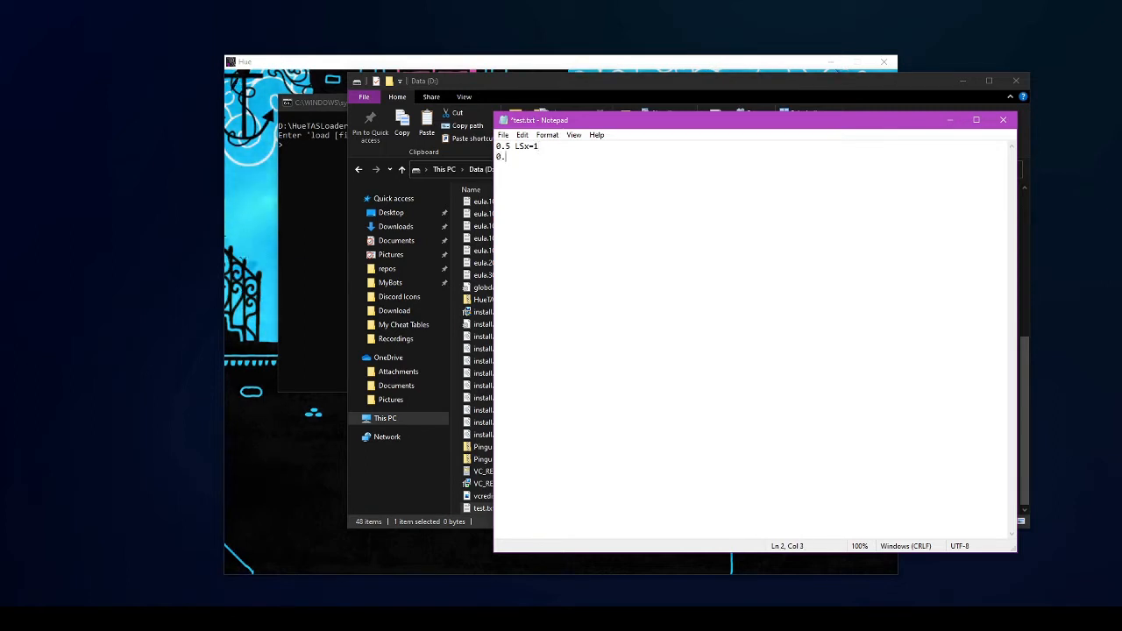
text(0.1 LSx=0.7 A)
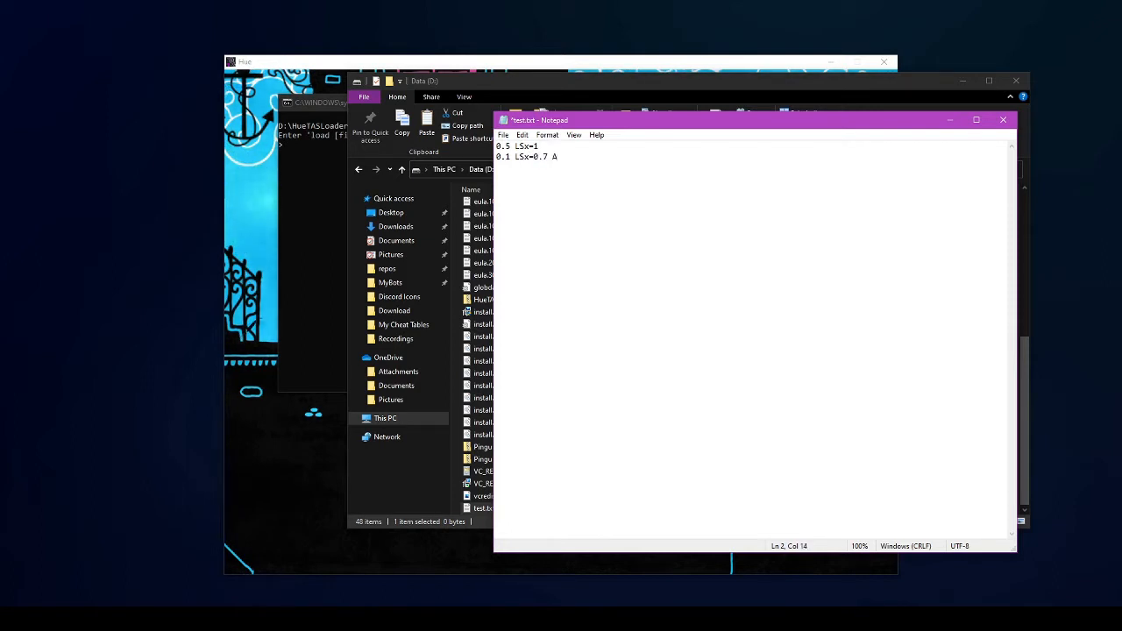
text(=1)
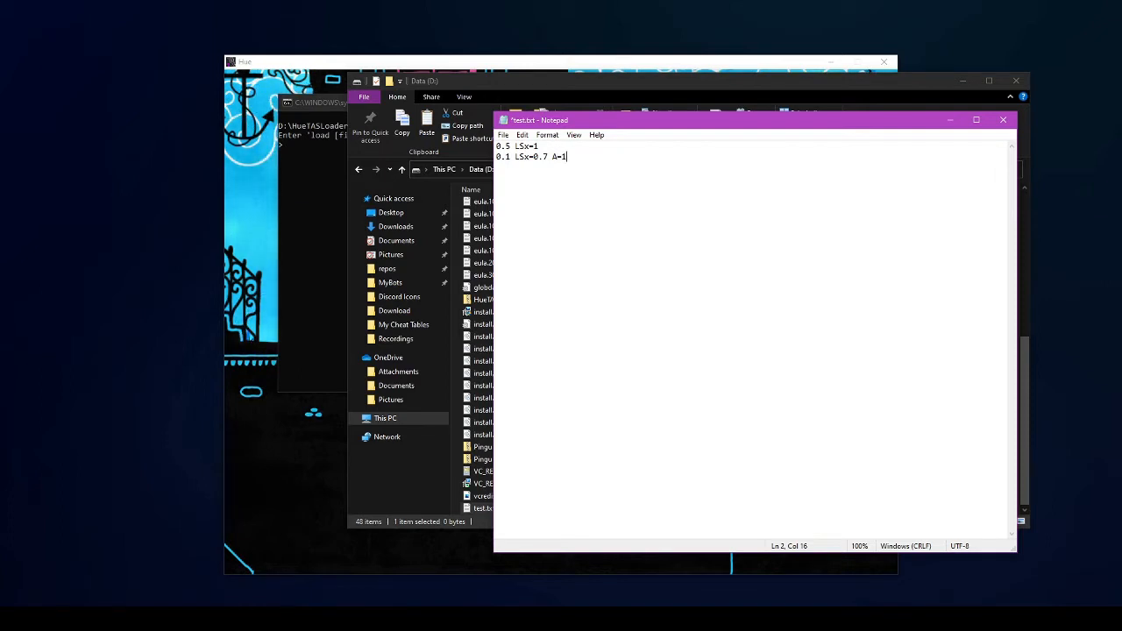
key(Return)
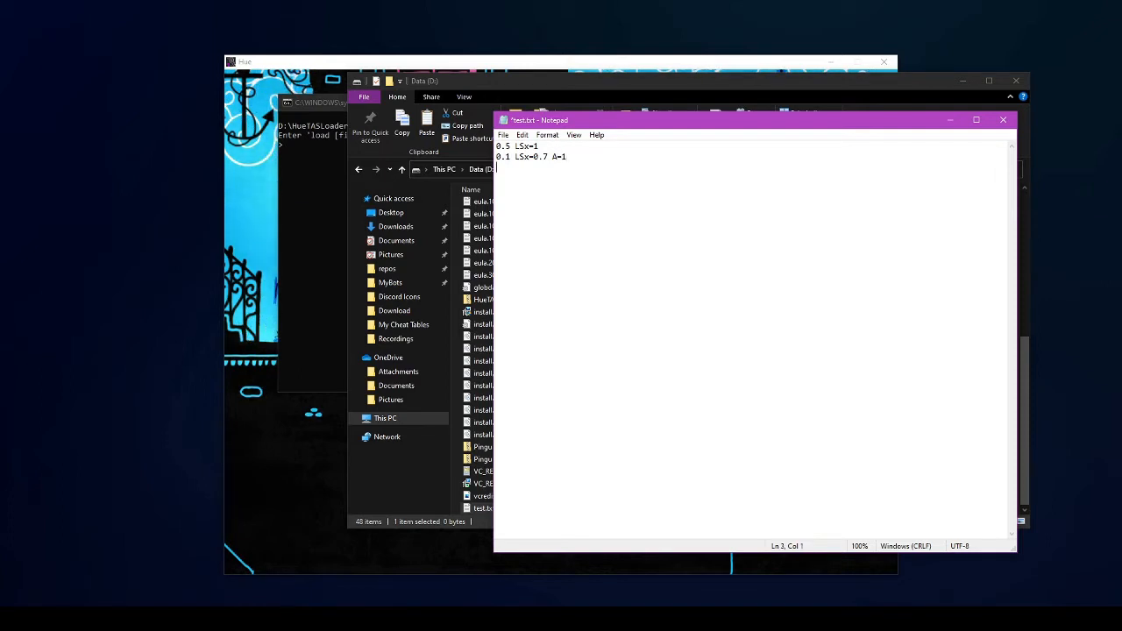
- Add the script lines '0.2', '1 RSx=-0.5 RSy=-0.5' and '0.2'
text(0.2)
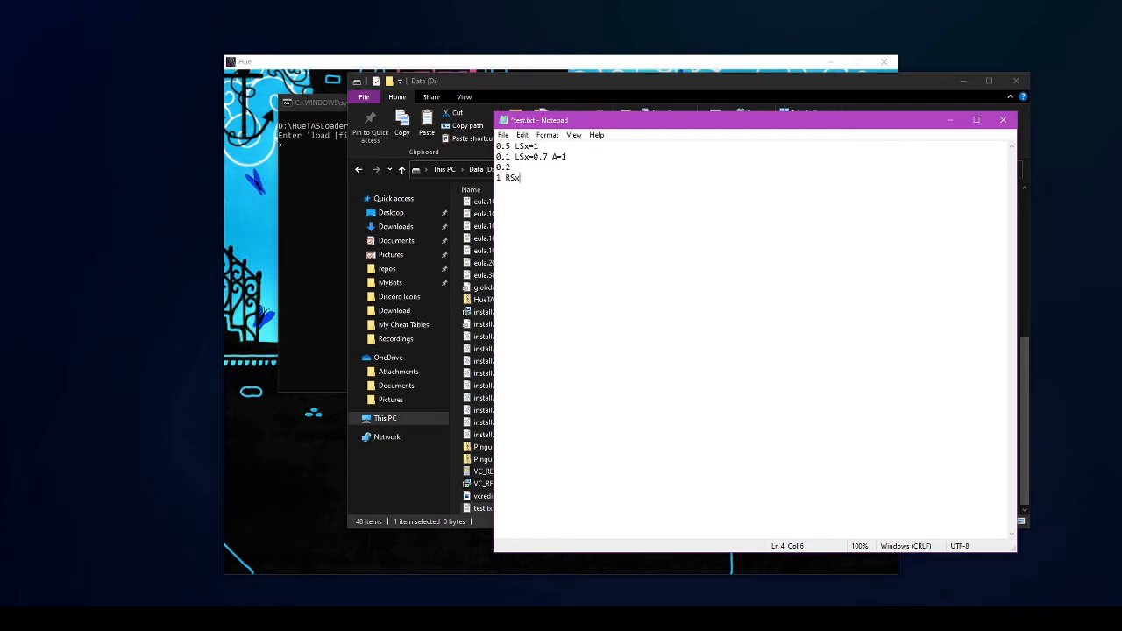
text(=)
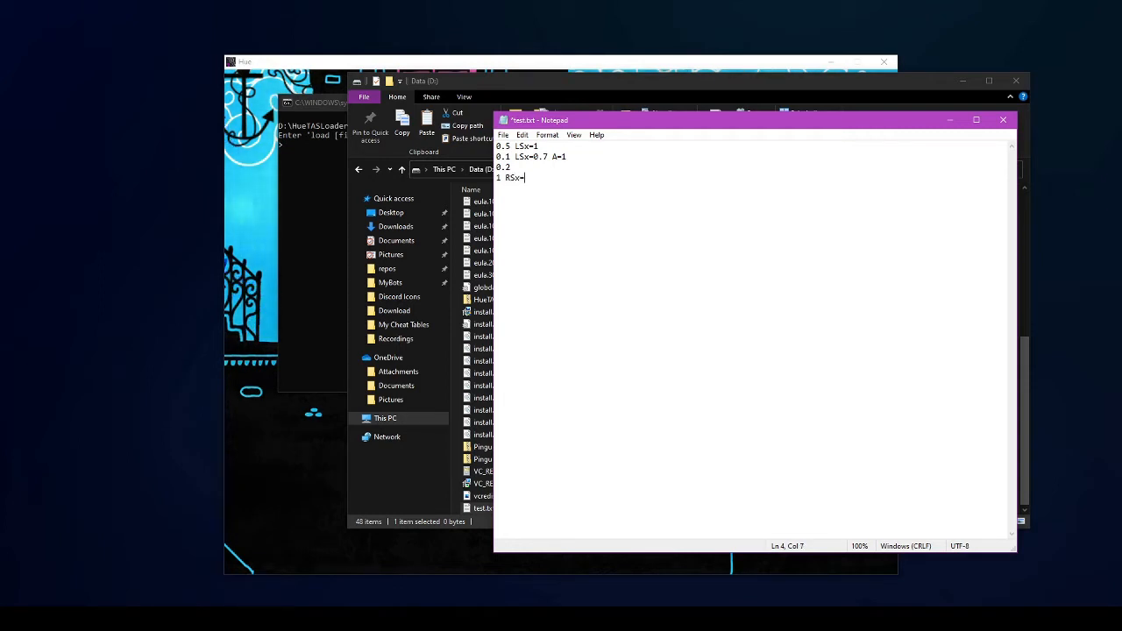
text(-0)
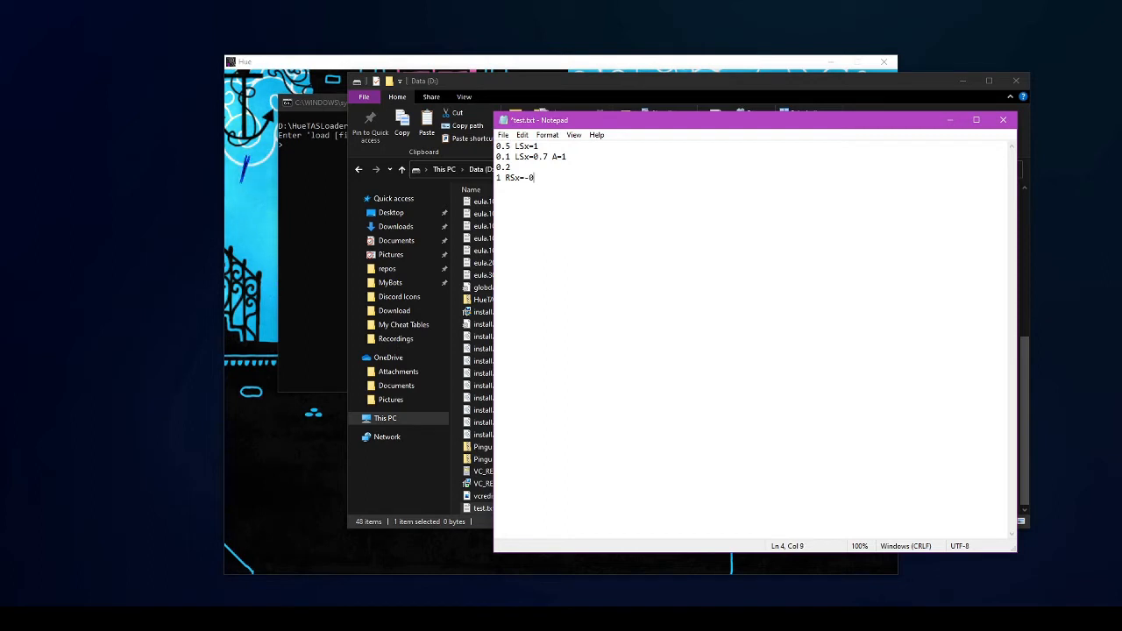
text(.5)
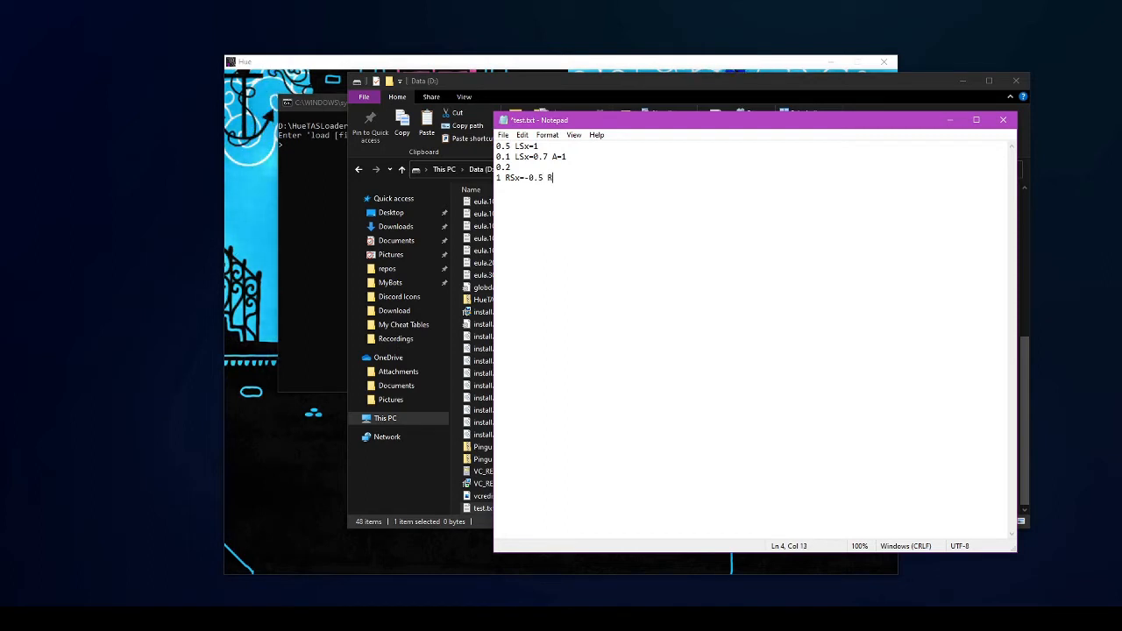
text( RSy)
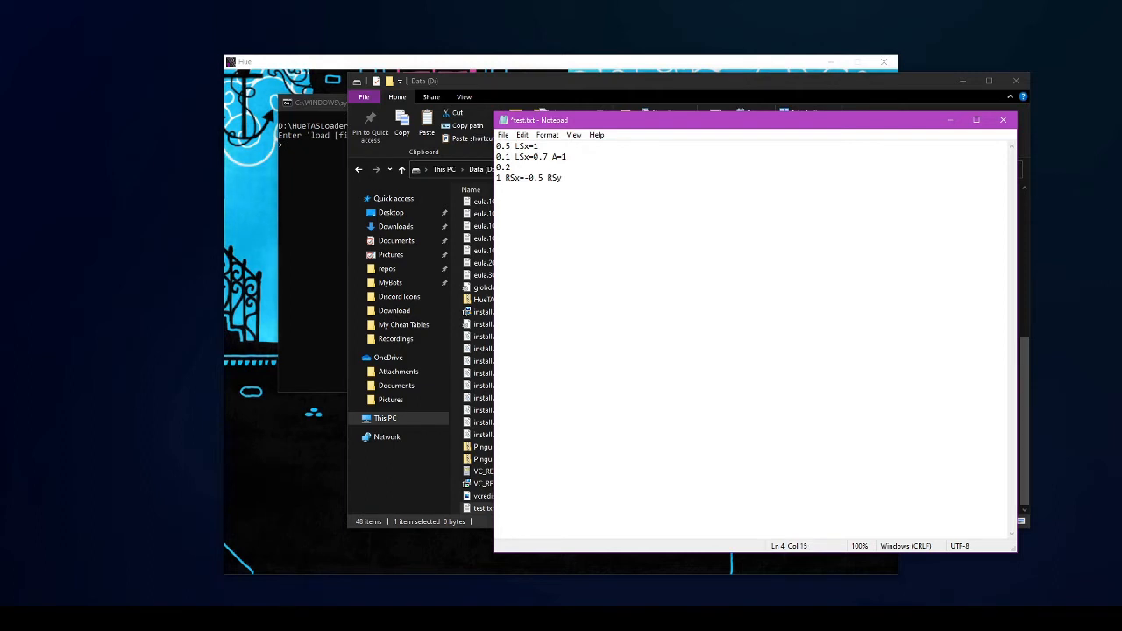
text(=)
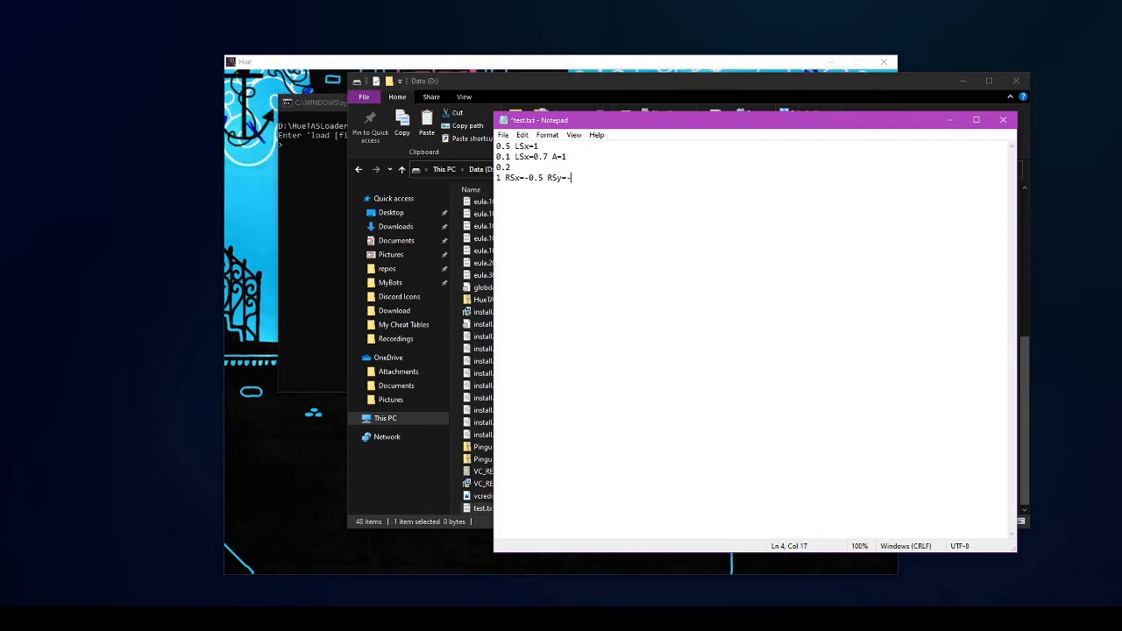
text(-0.5)
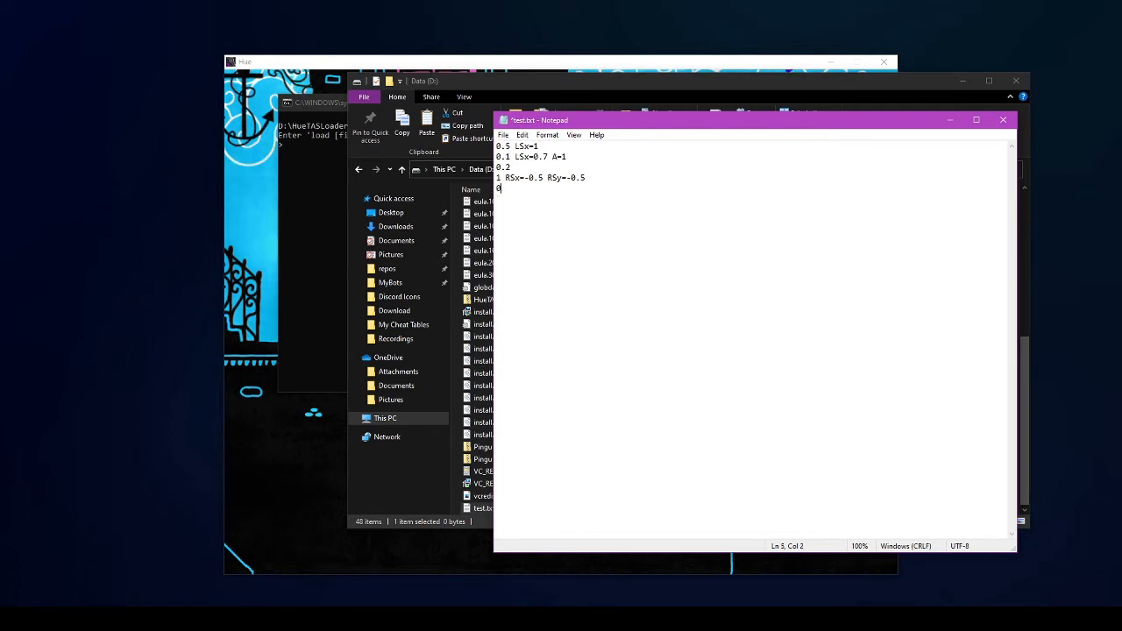
text(.2)
key(Return)
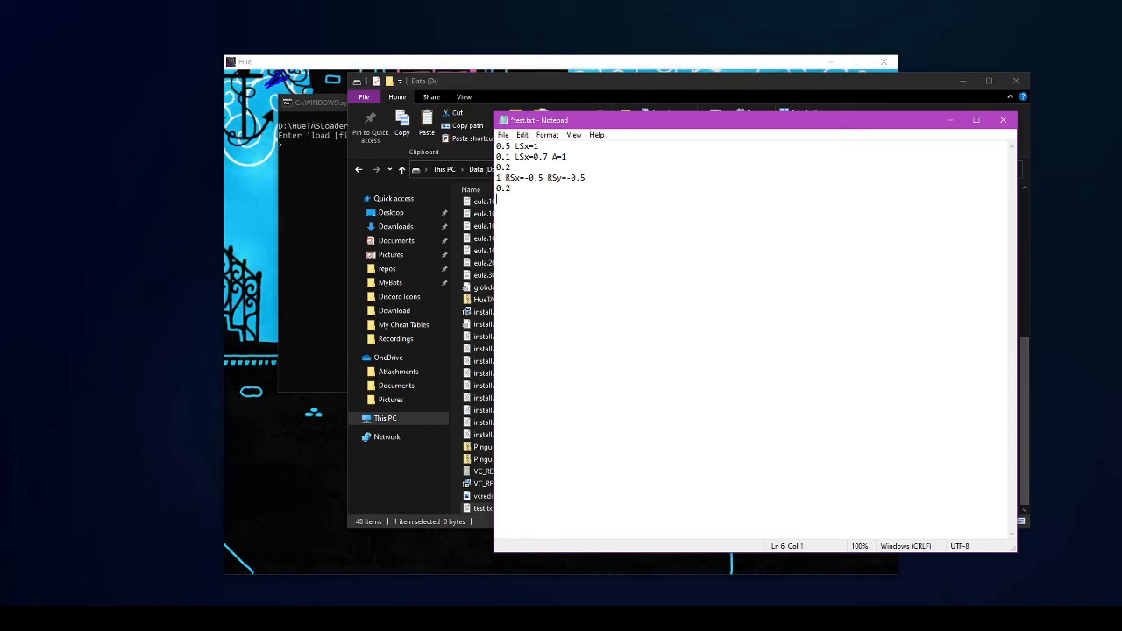
- Add the final line '0.3 A=1 LSx=-1' and save test.txt
text(0.1)
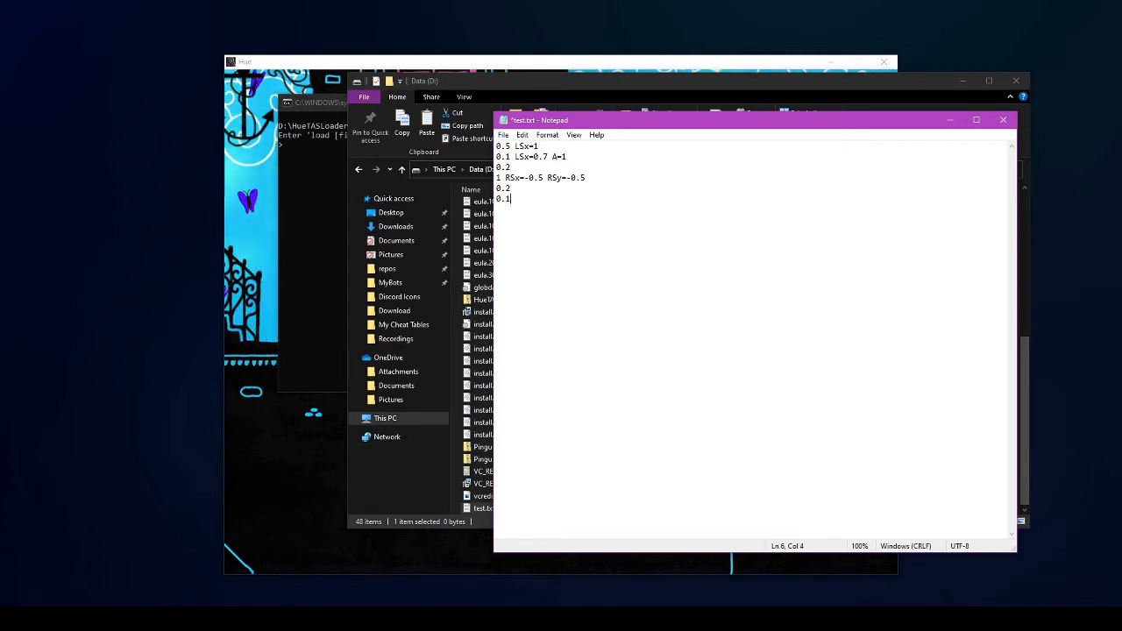
text( A=1 LSx=-1)
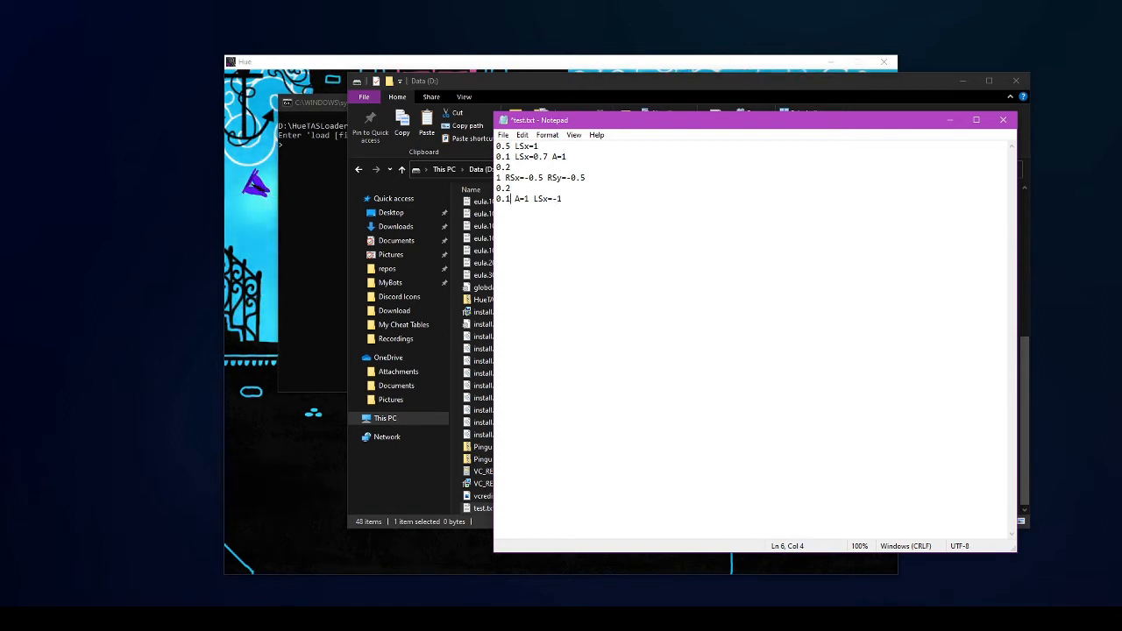
text(3)
key(End)
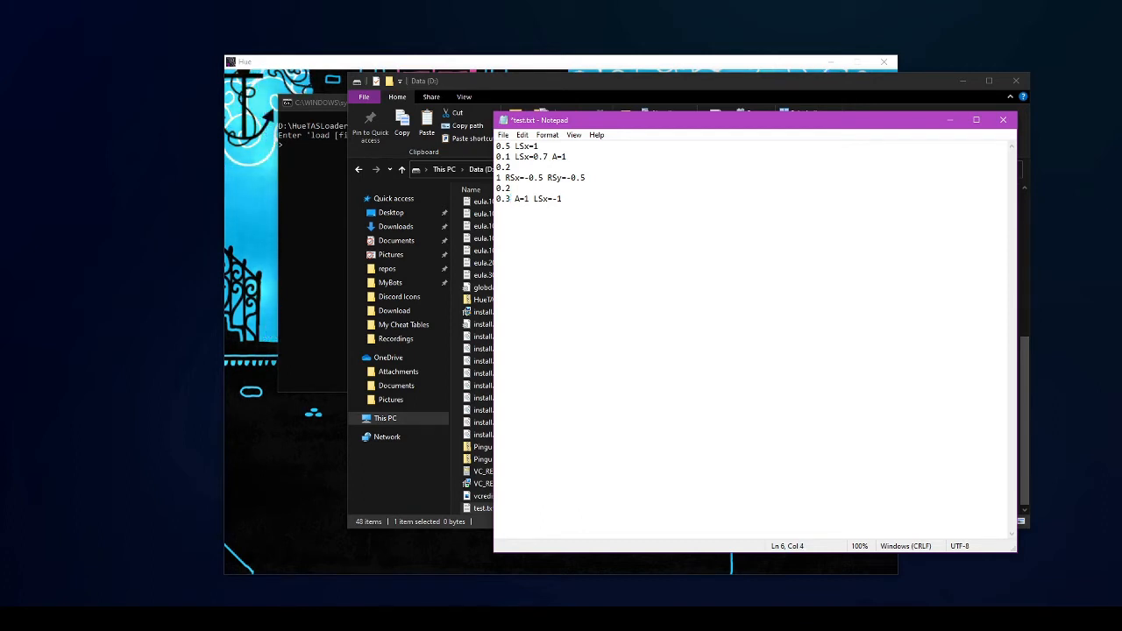
key(ctrl+s)
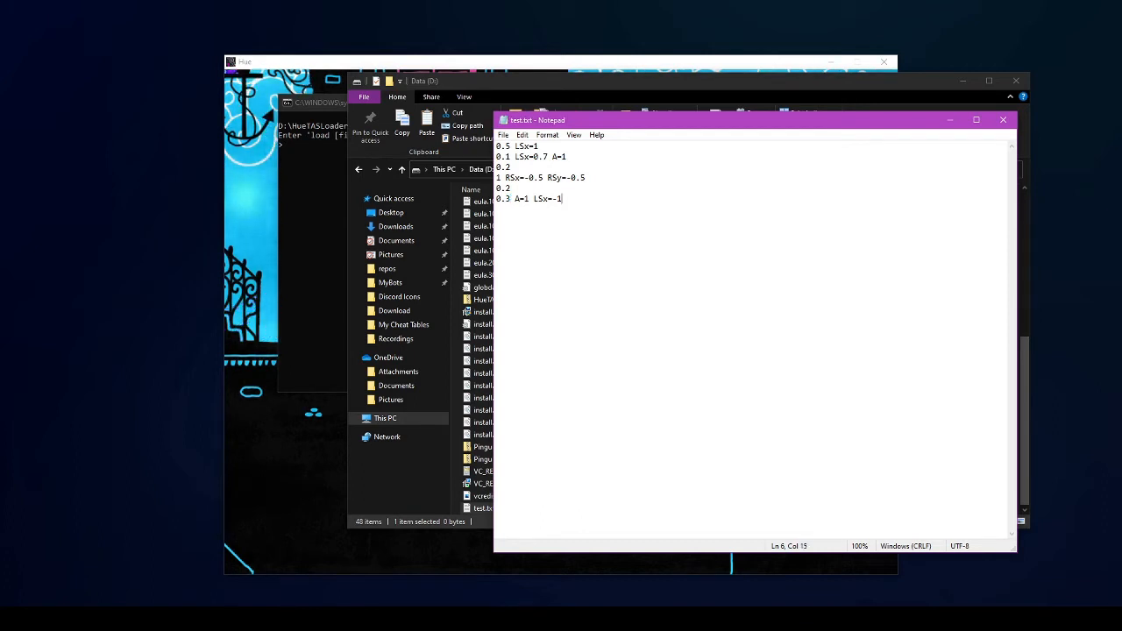
key(alt+Tab)
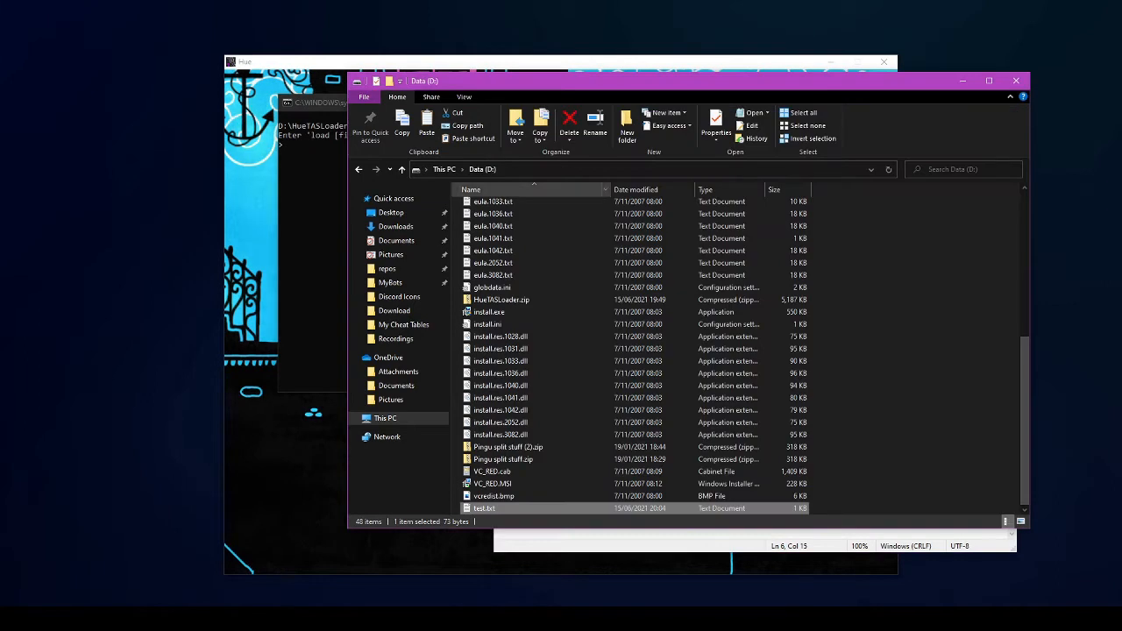
- Check the saved 73-byte test.txt on D:, then switch to the HueTASLoader Command Prompt
right_click(744, 508)
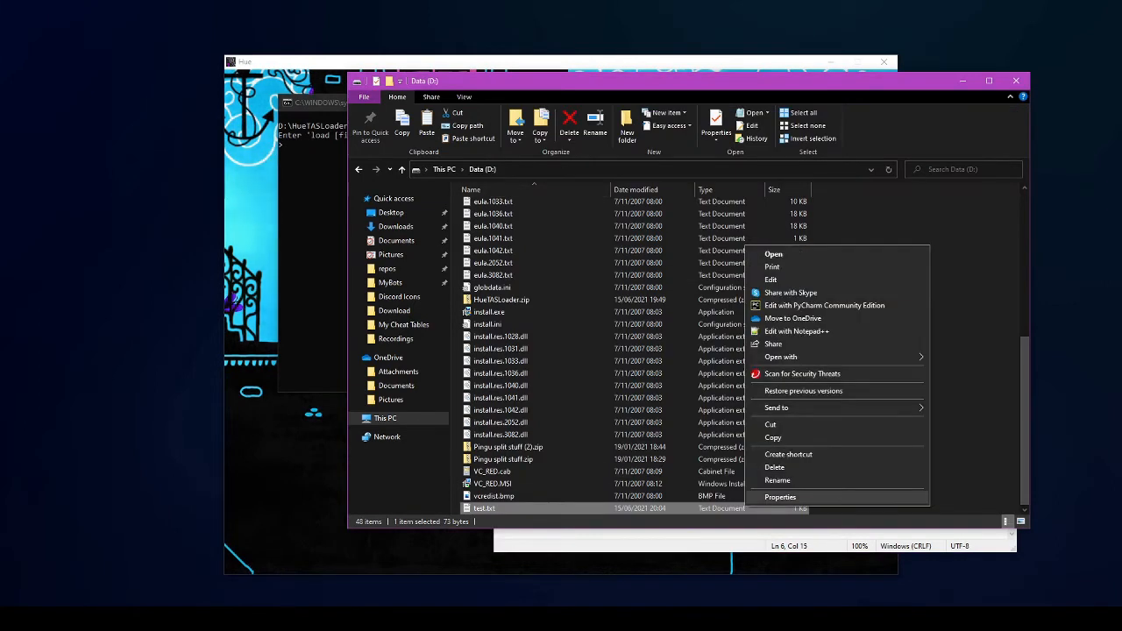
click(772, 497)
click(842, 500)
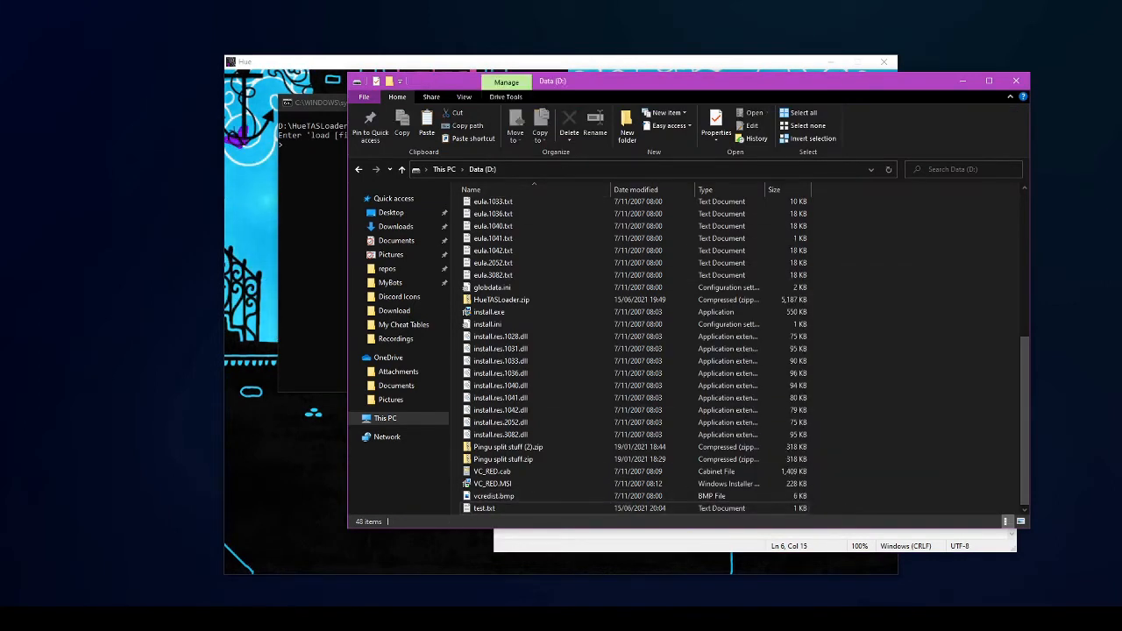
click(666, 169)
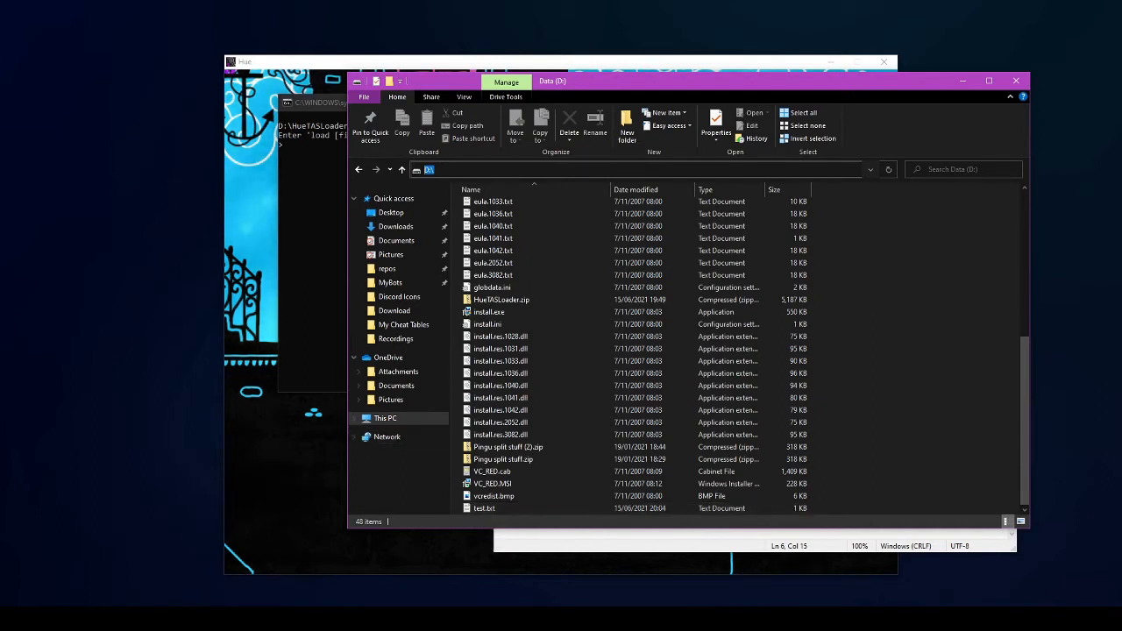
key(alt+Tab)
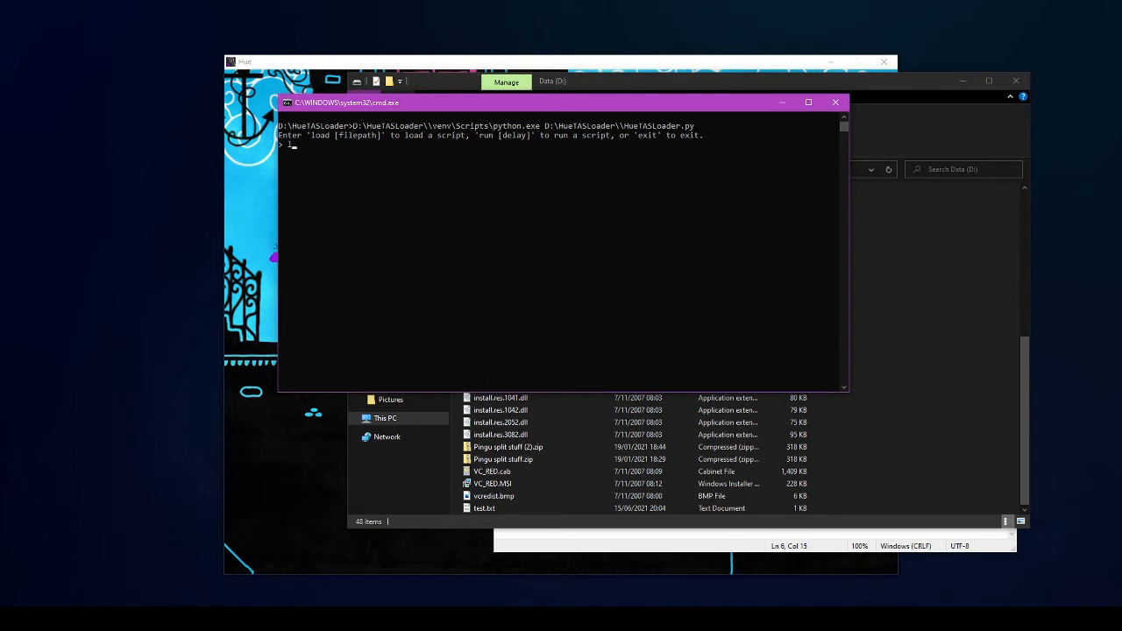
- Load D:\test.txt in HueTASLoader and enter 'run 3', then return to File Explorer
text(load D:\)
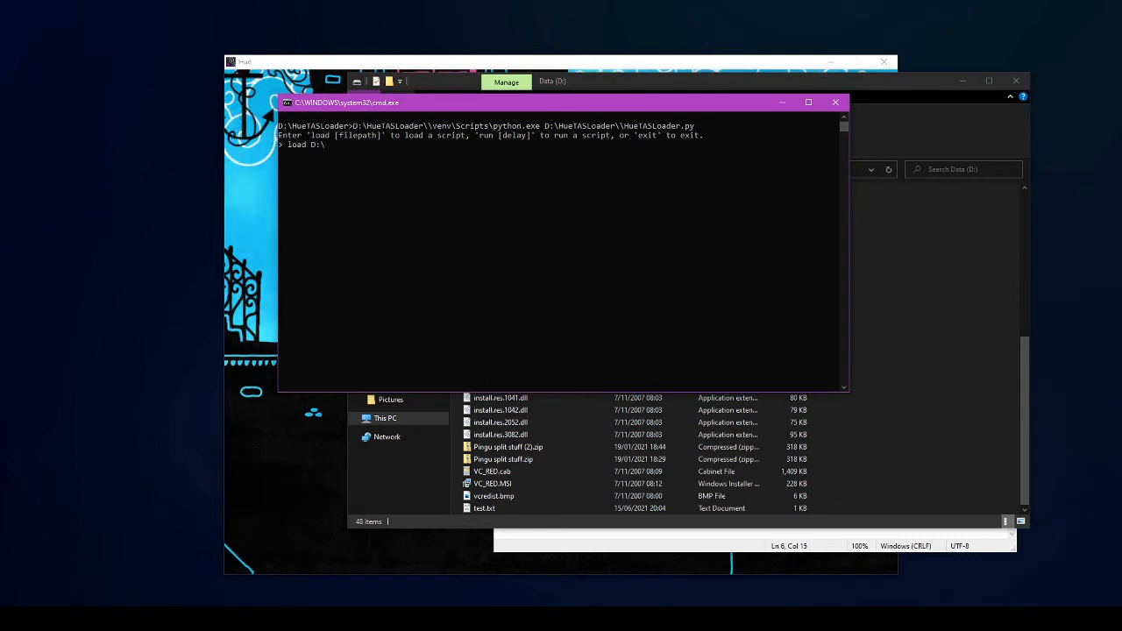
text(tes)
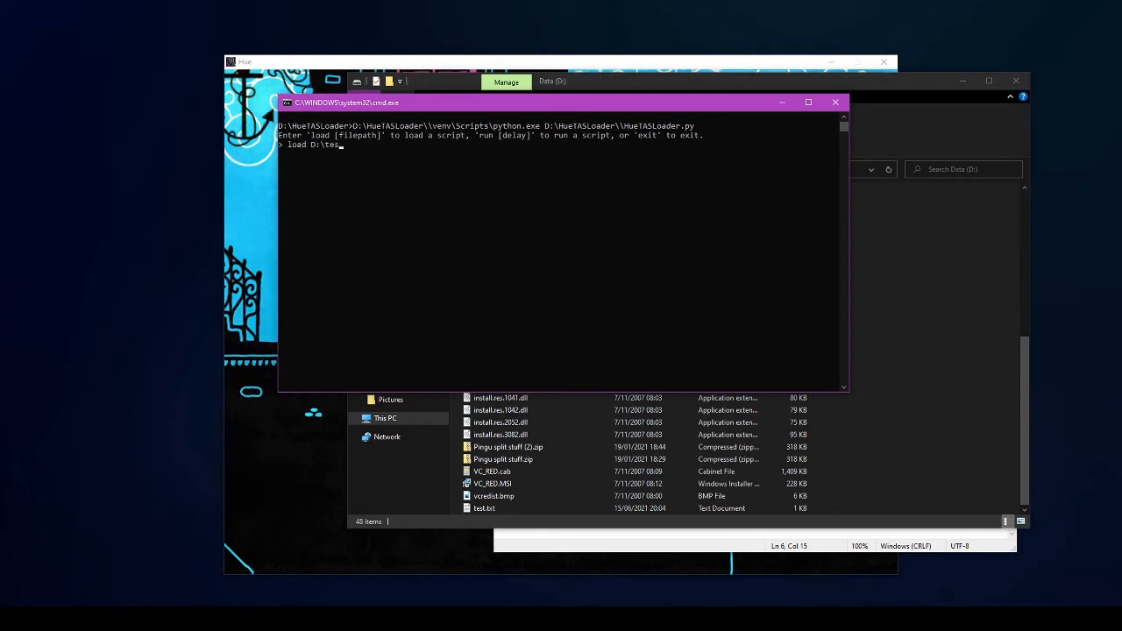
text(t.txt)
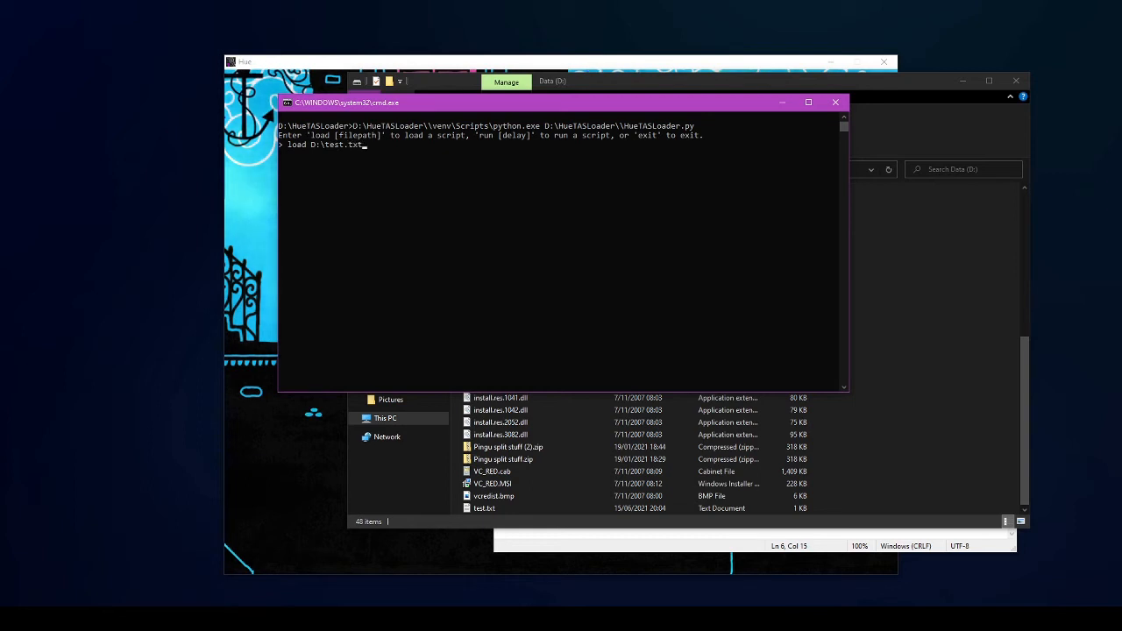
key(Return)
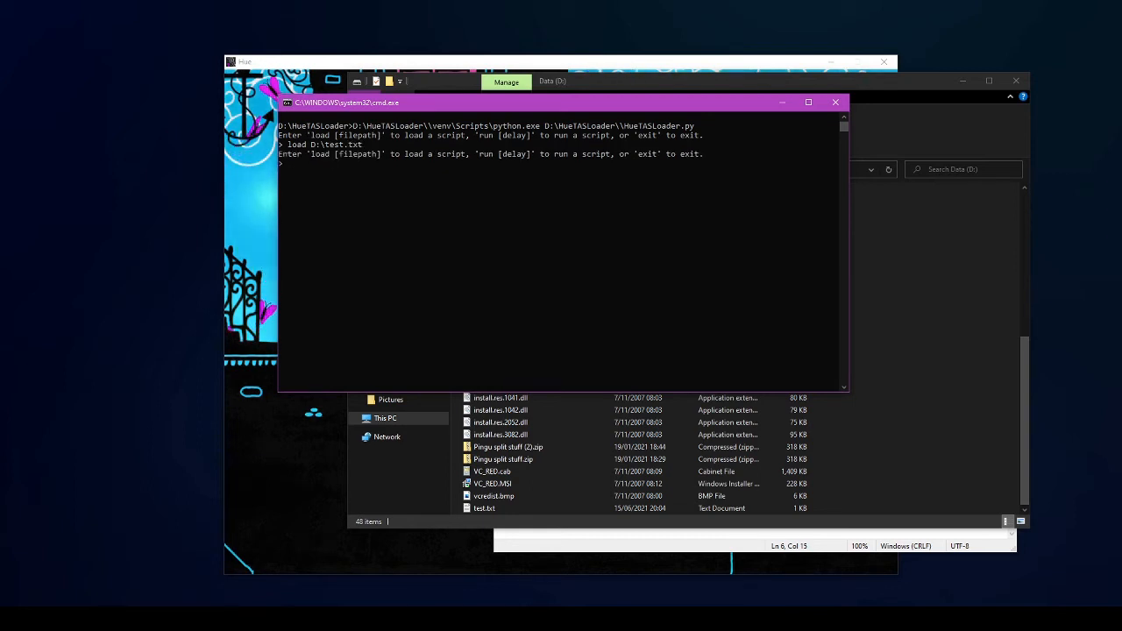
text(run)
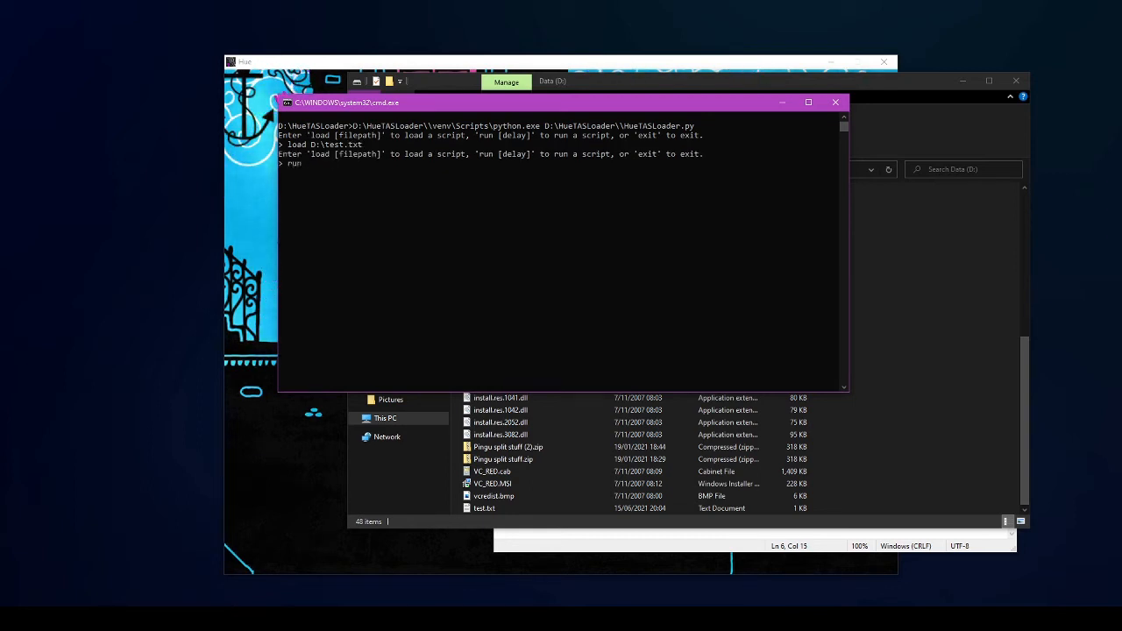
text( 3)
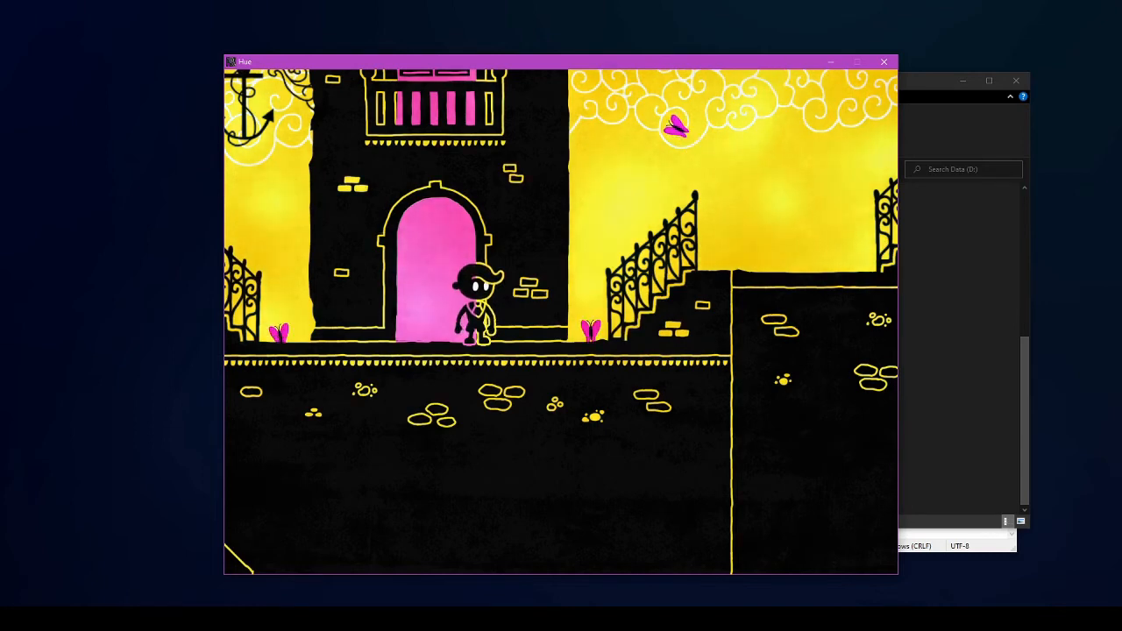
key(alt+Tab)
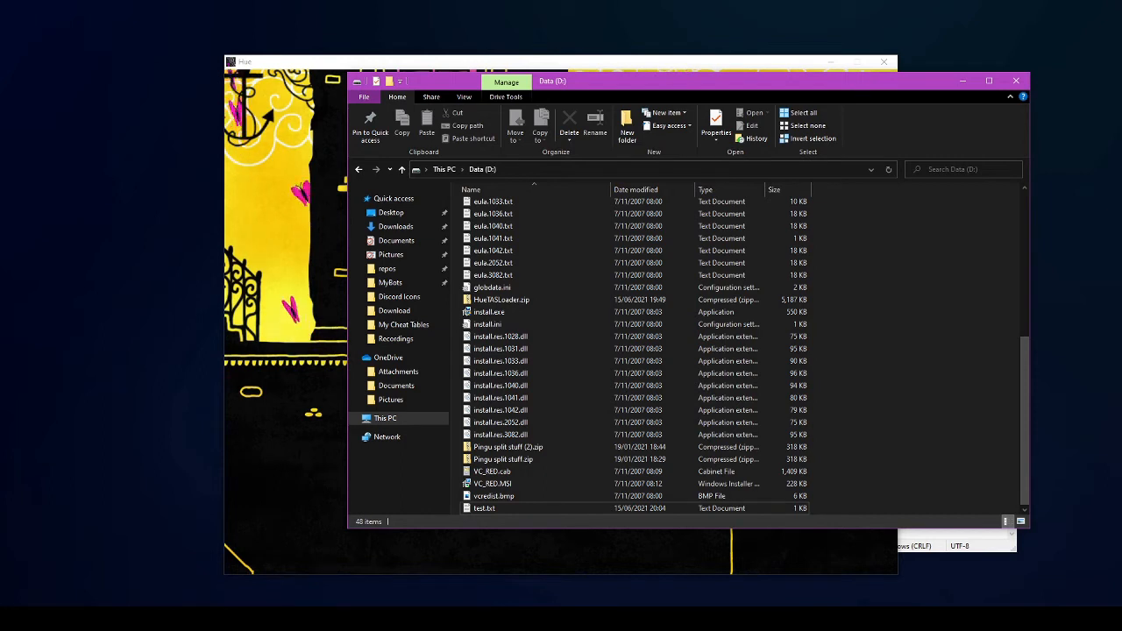
- Show the Gamepad Viewer page, then bring the Data (D:) window in front fully on screen
mouse_move(730, 618)
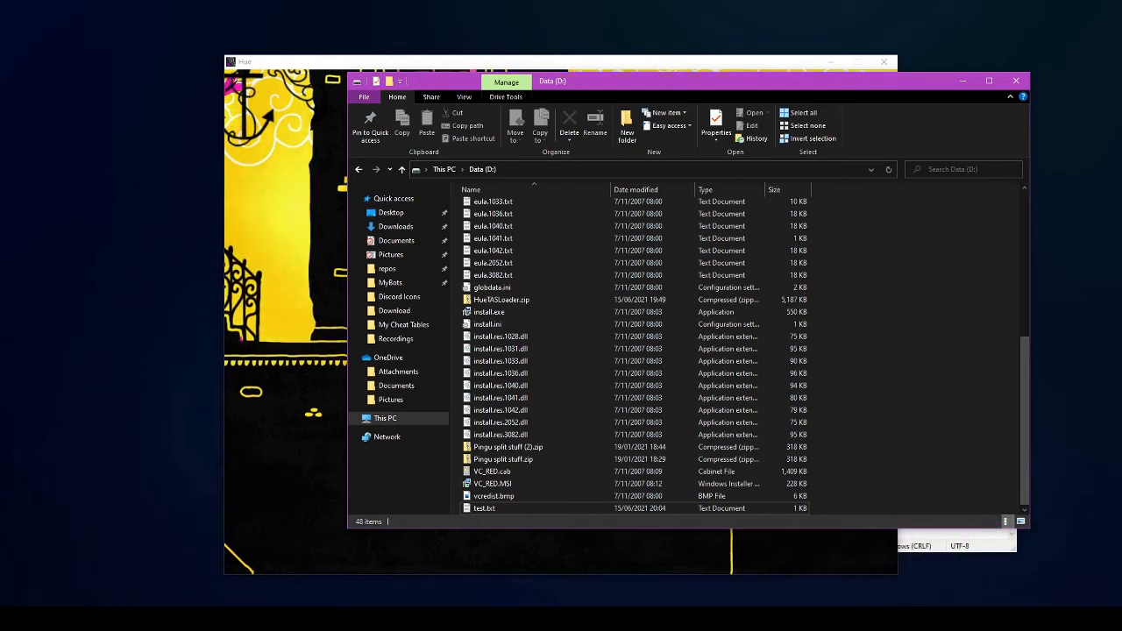
click(793, 574)
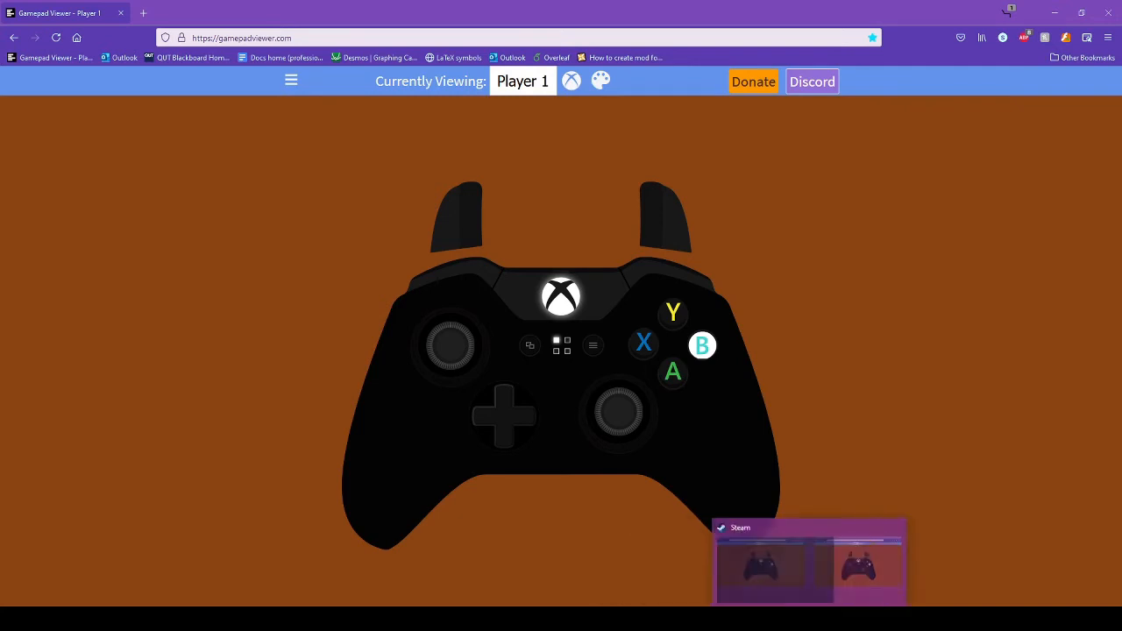
mouse_move(956, 619)
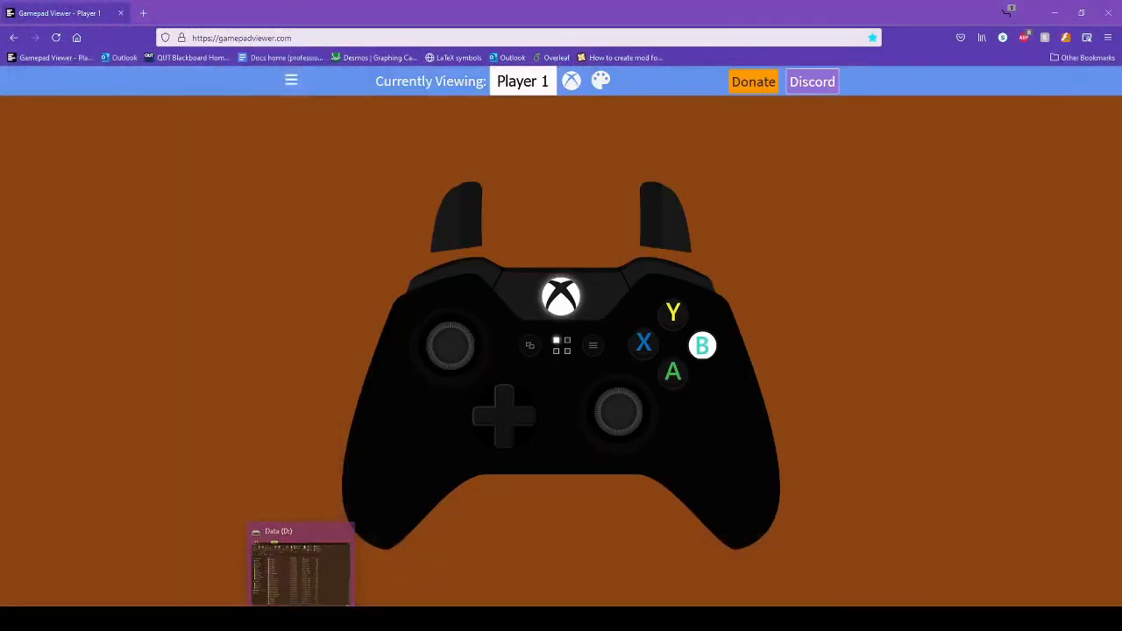
mouse_move(730, 619)
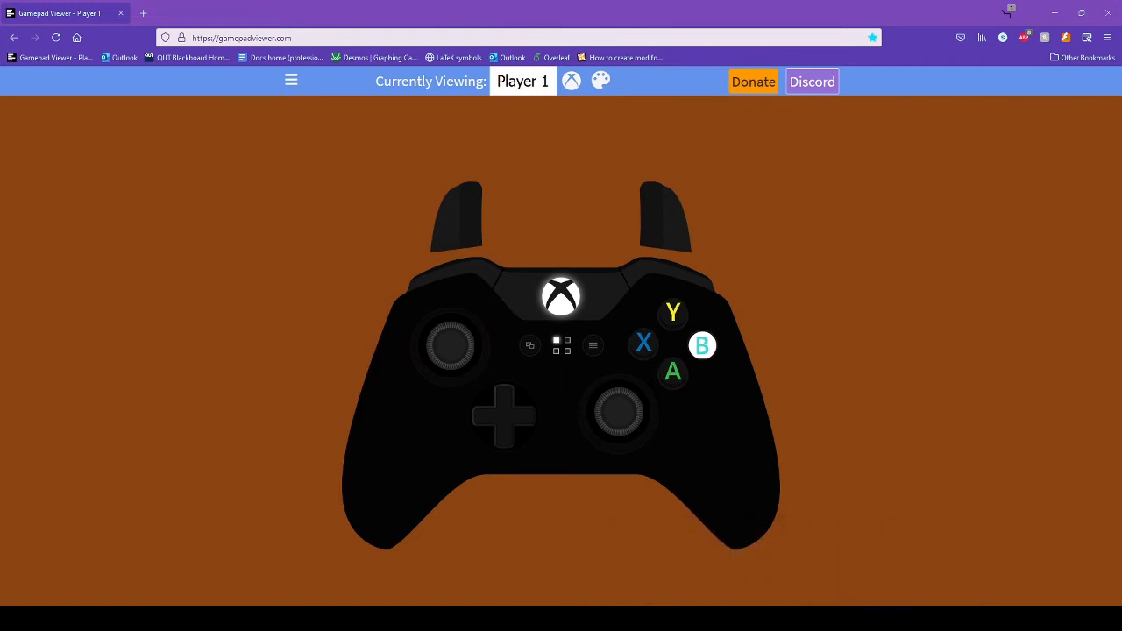
mouse_move(956, 570)
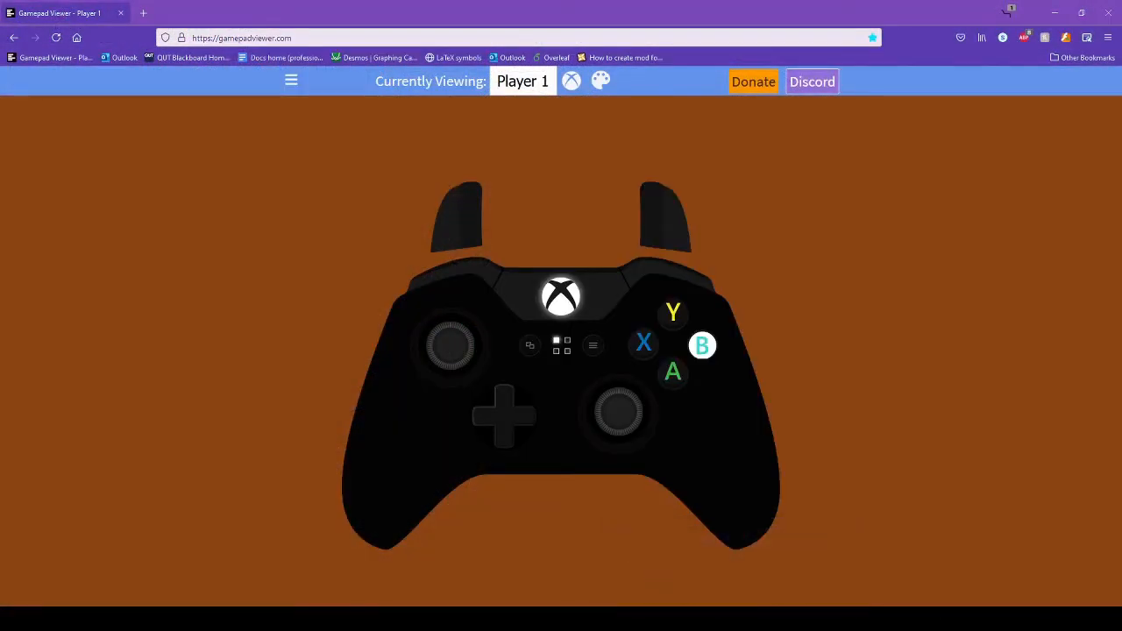
mouse_move(301, 619)
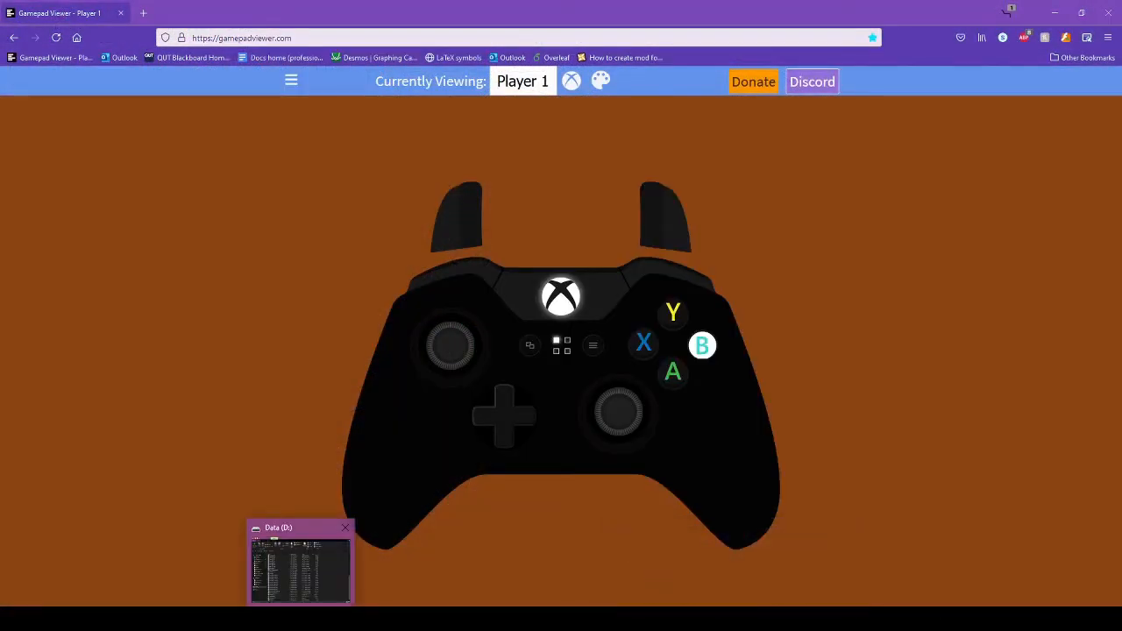
click(301, 570)
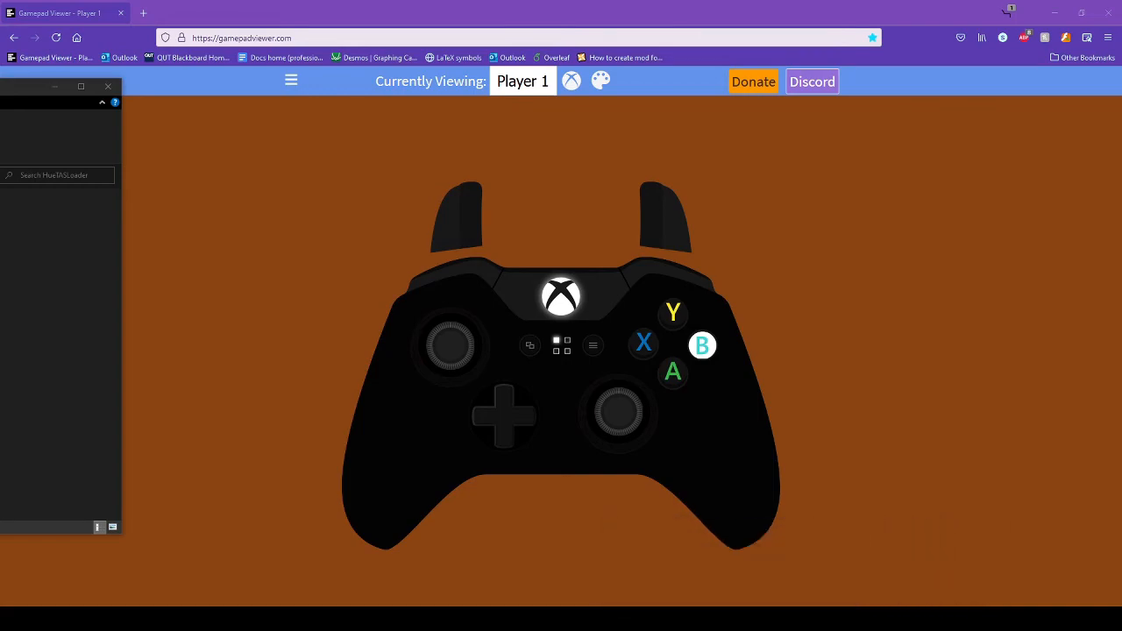
mouse_move(300, 619)
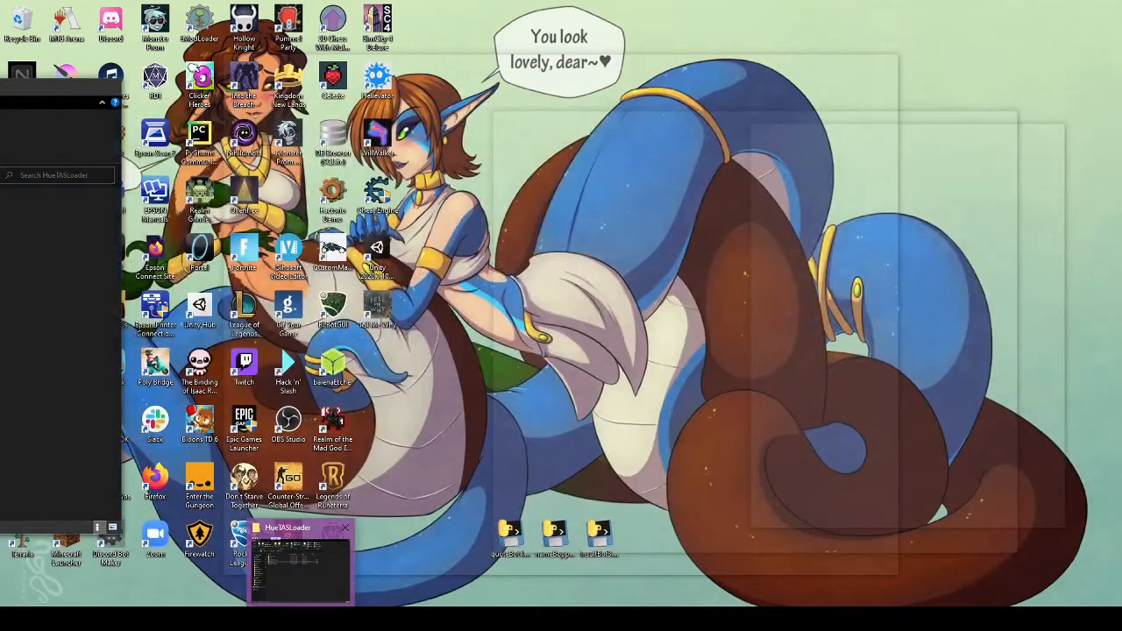
click(301, 570)
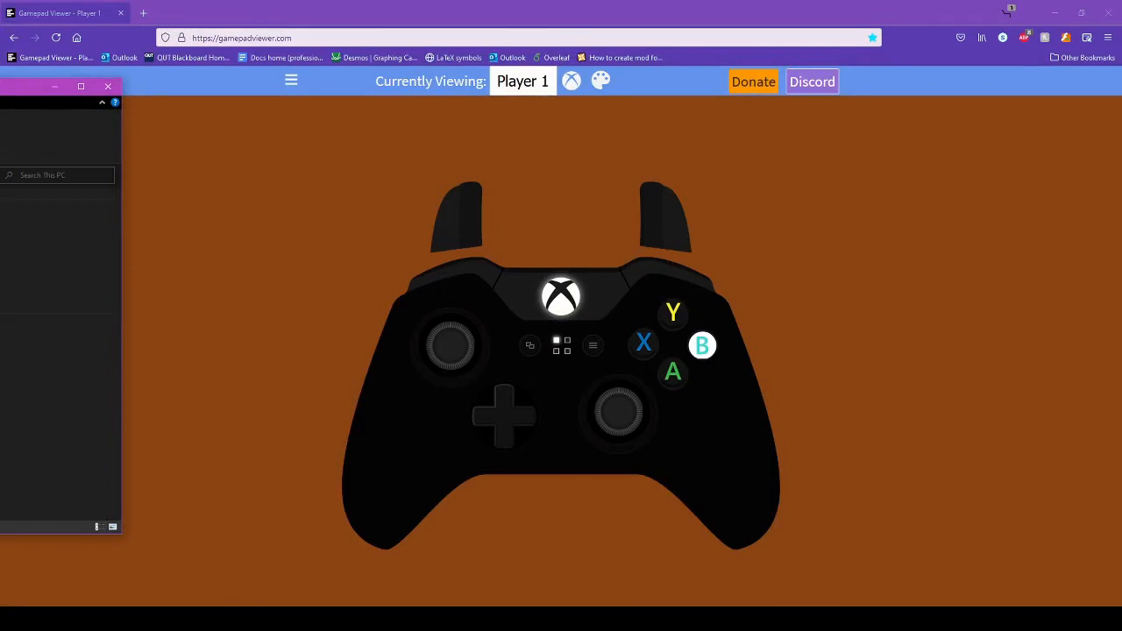
drag(0, 87, 298, 90)
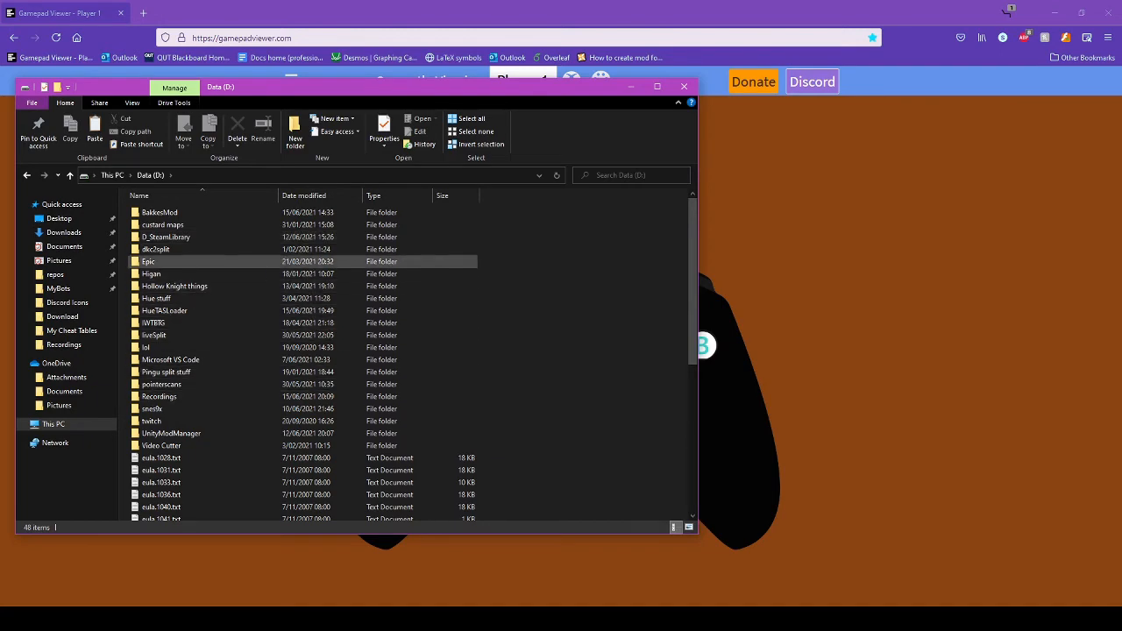
- Open the HueTASLoader folder on D: and launch open.bat from it
scroll(219, 408, down, 5)
scroll(219, 408, up, 5)
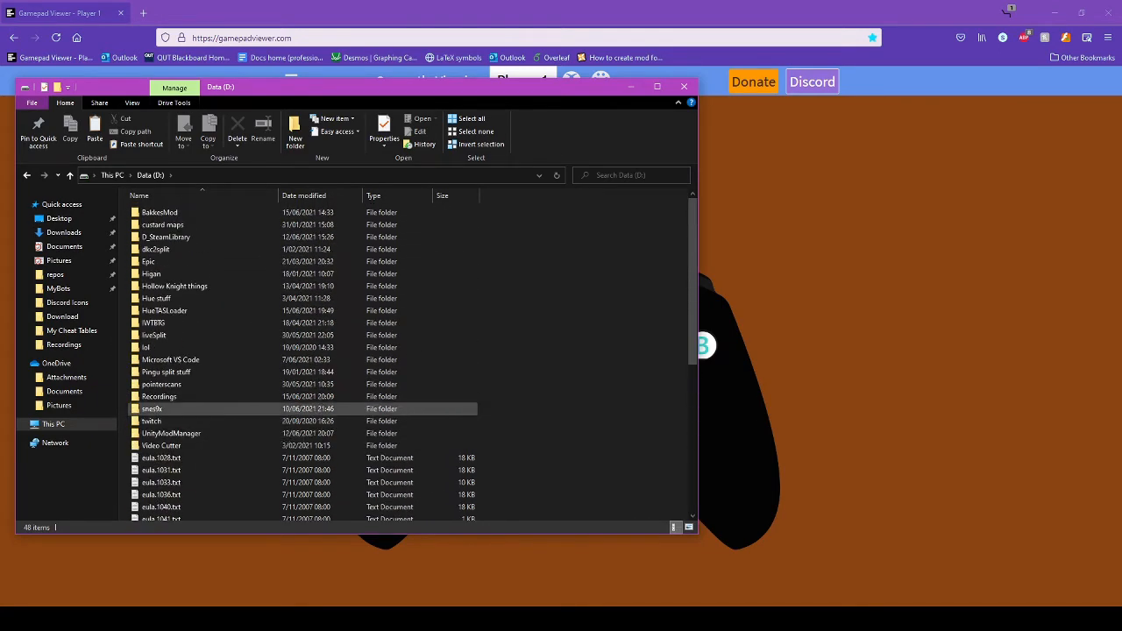
scroll(219, 429, down, 3)
scroll(202, 445, up, 3)
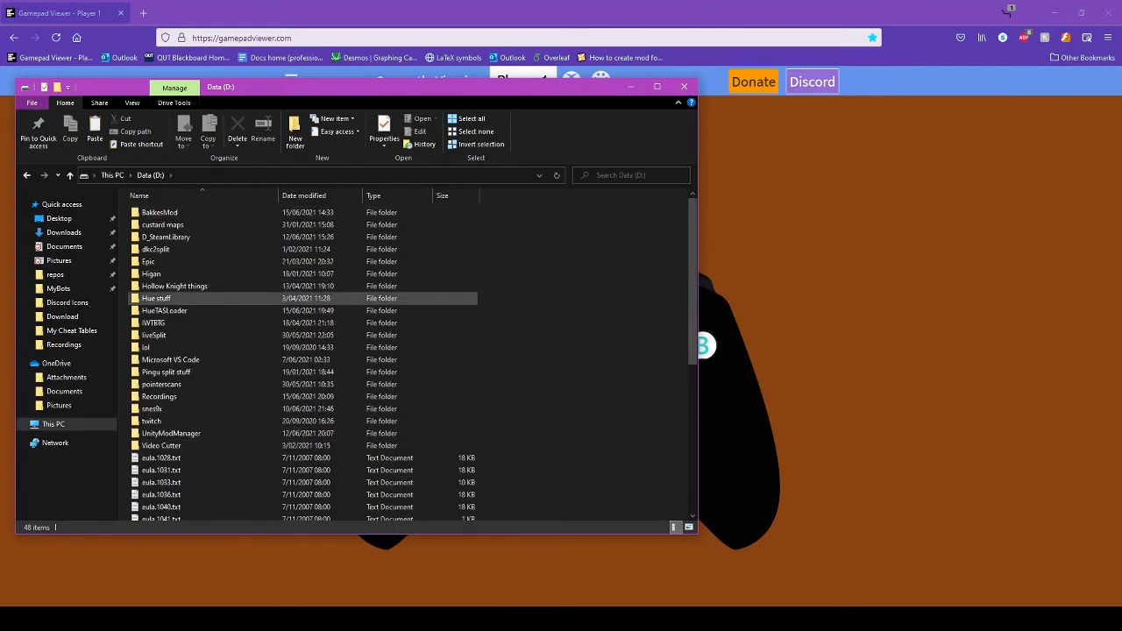
double_click(171, 310)
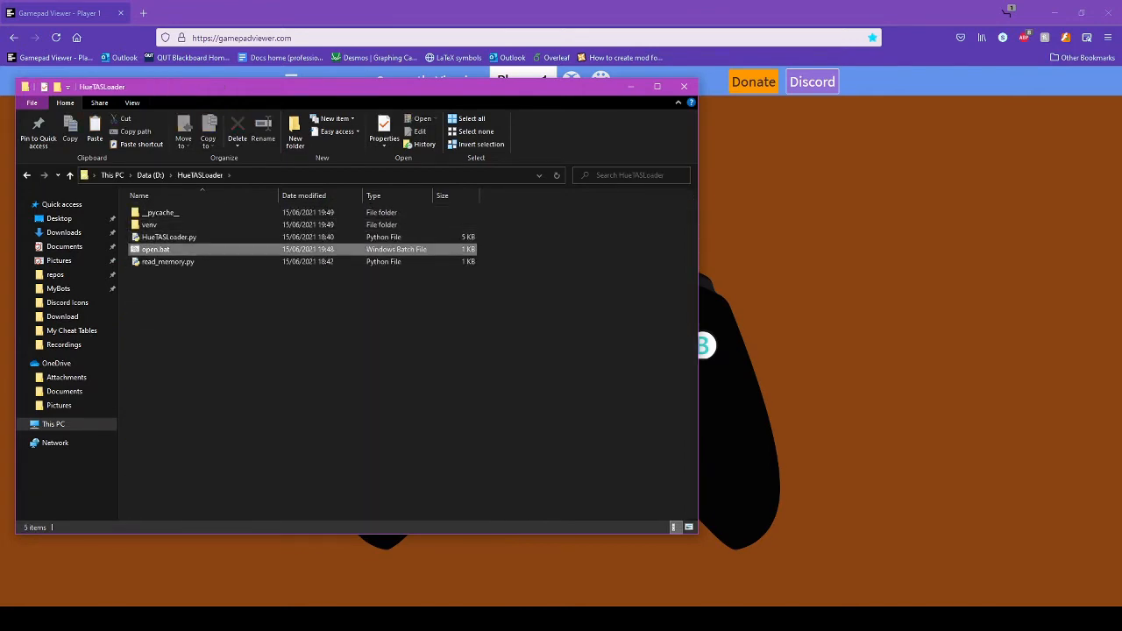
double_click(156, 249)
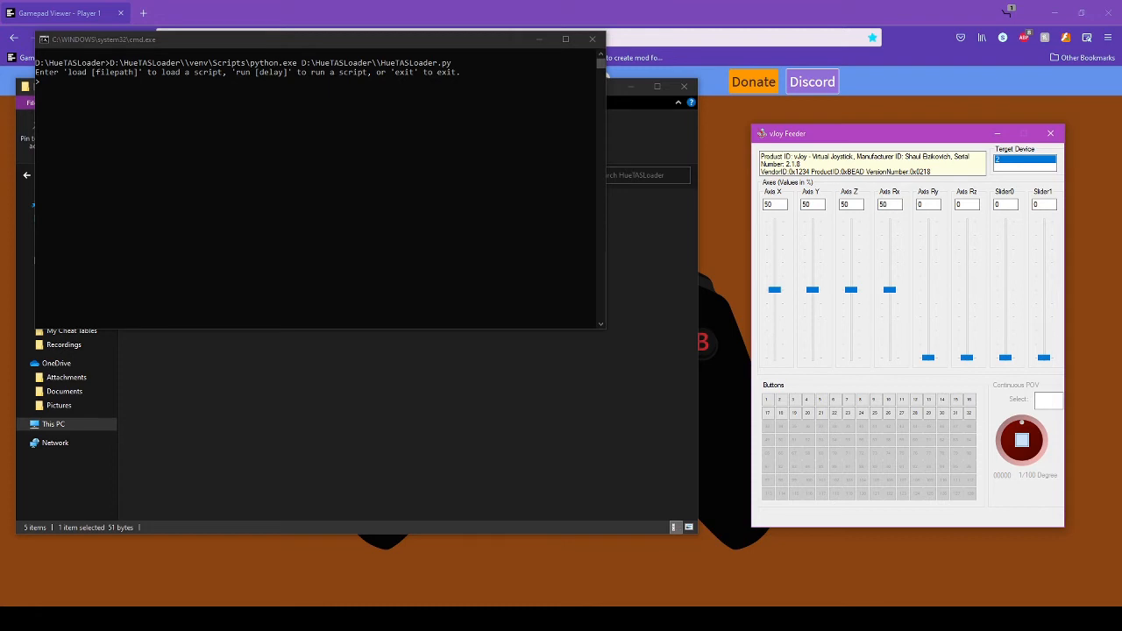
- Close vJoy Feeder, load D:\test.txt and 'run 5', then bring back Notepad's test.txt
click(1050, 134)
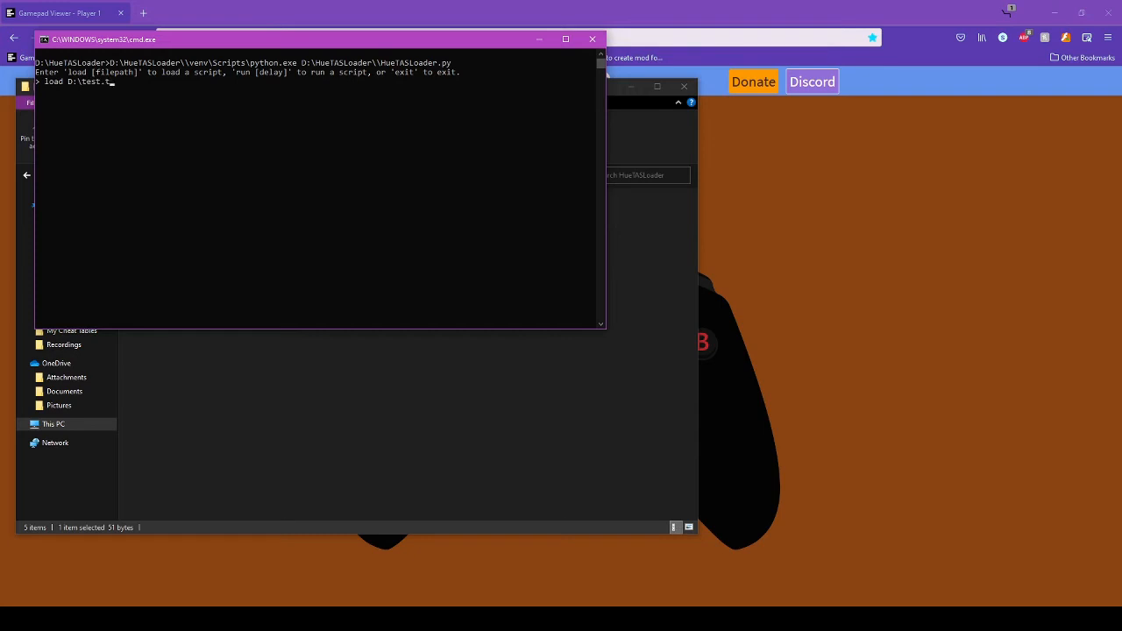
key(Return)
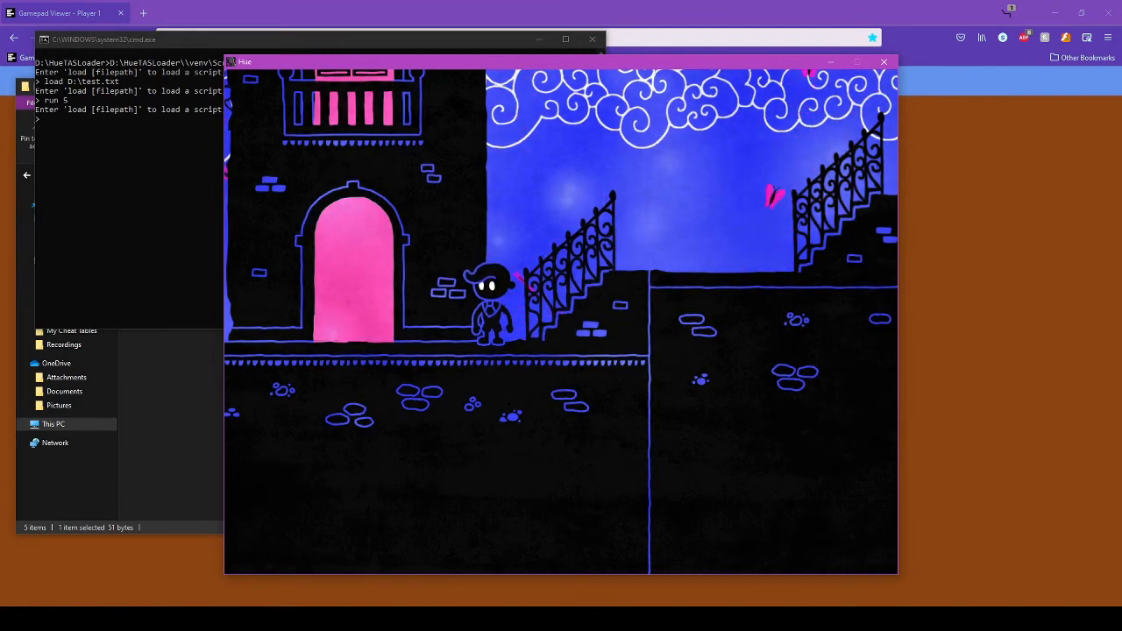
click(928, 619)
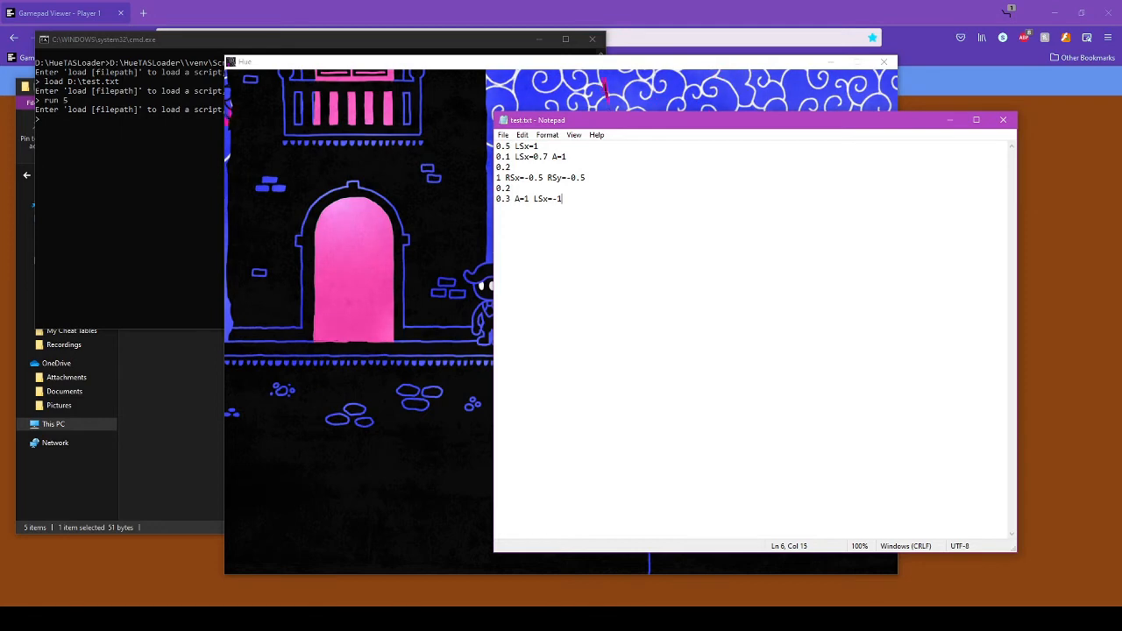
- Replace both 0.5 values on line 4 with 1, making it '1 RSx=-1 RSy=-1', and save test.txt
drag(563, 120, 602, 122)
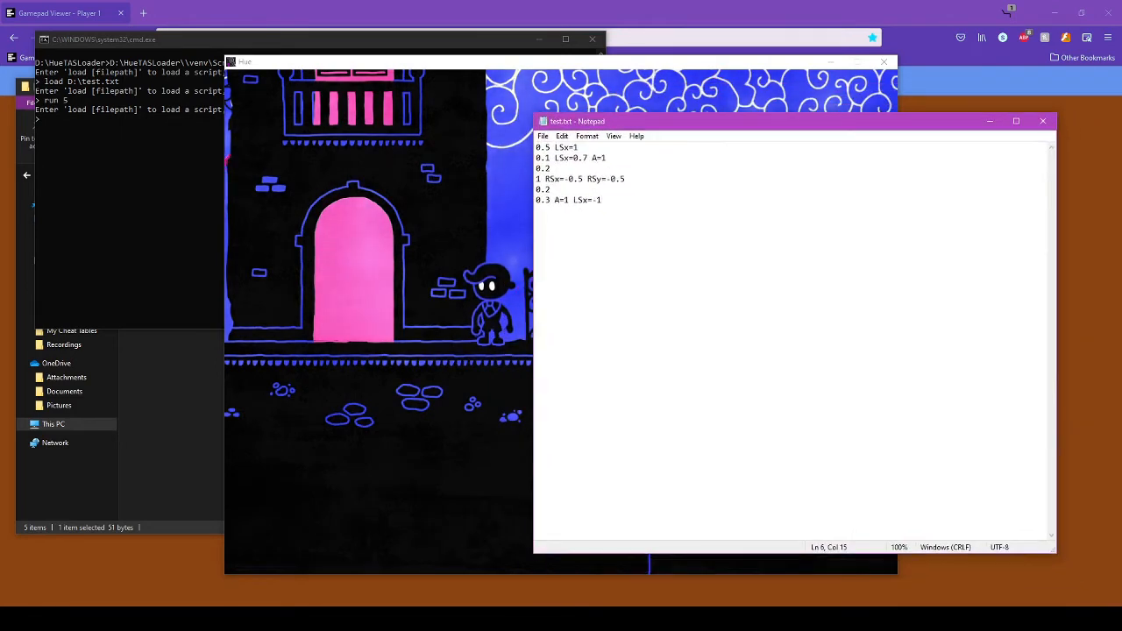
drag(583, 178, 577, 179)
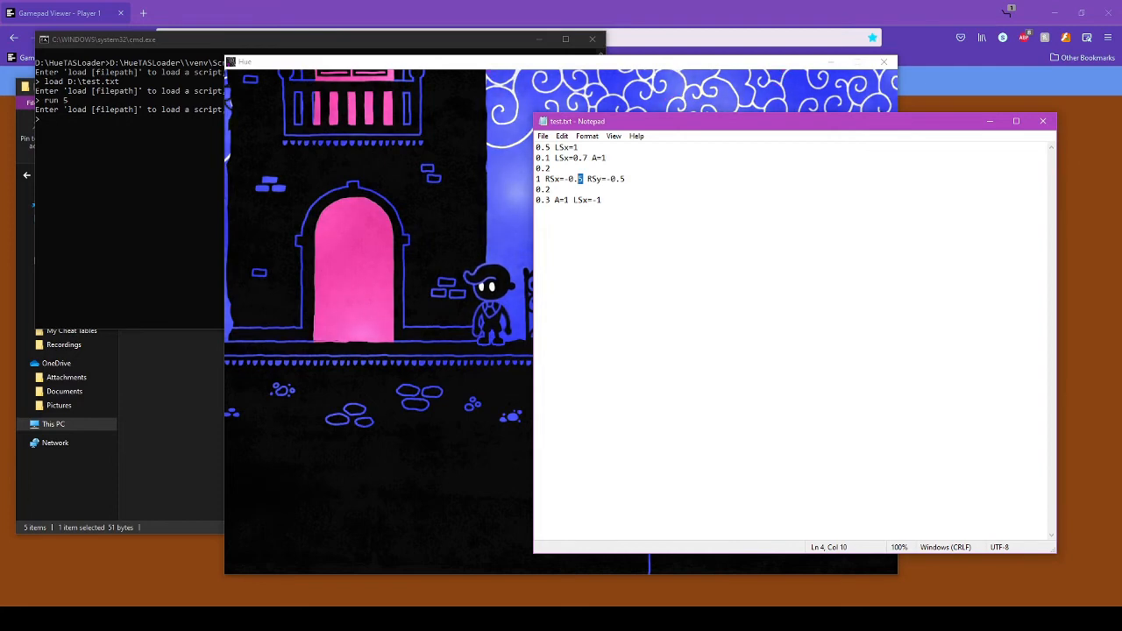
key(shift+Left)
key(shift+Left)
text(1)
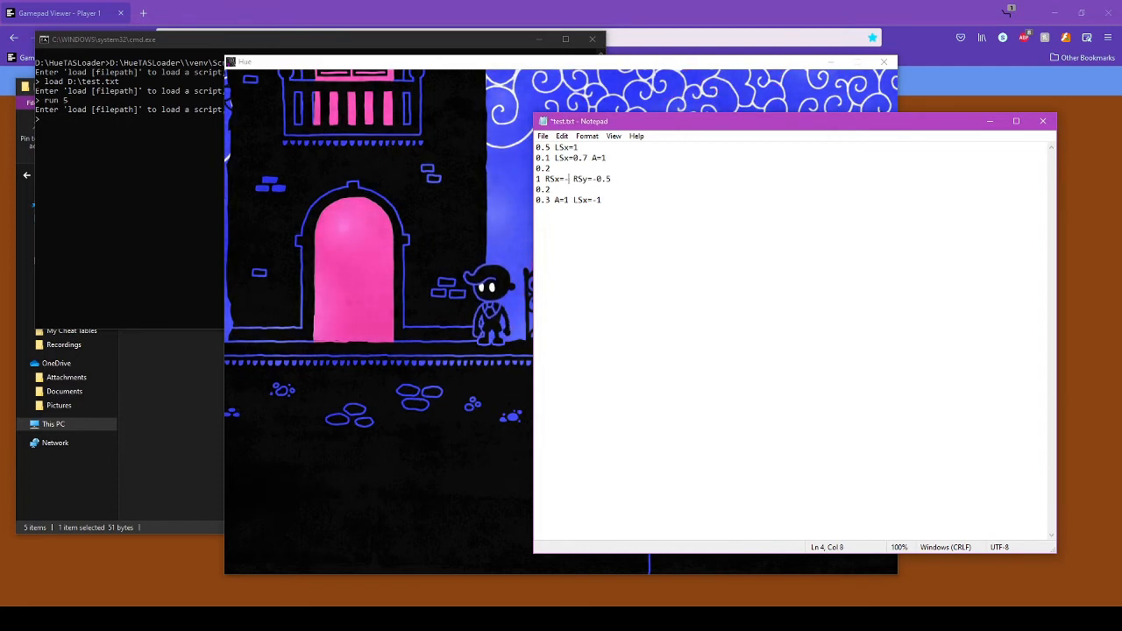
key(End)
key(shift+Left)
key(shift+Left)
key(shift+Left)
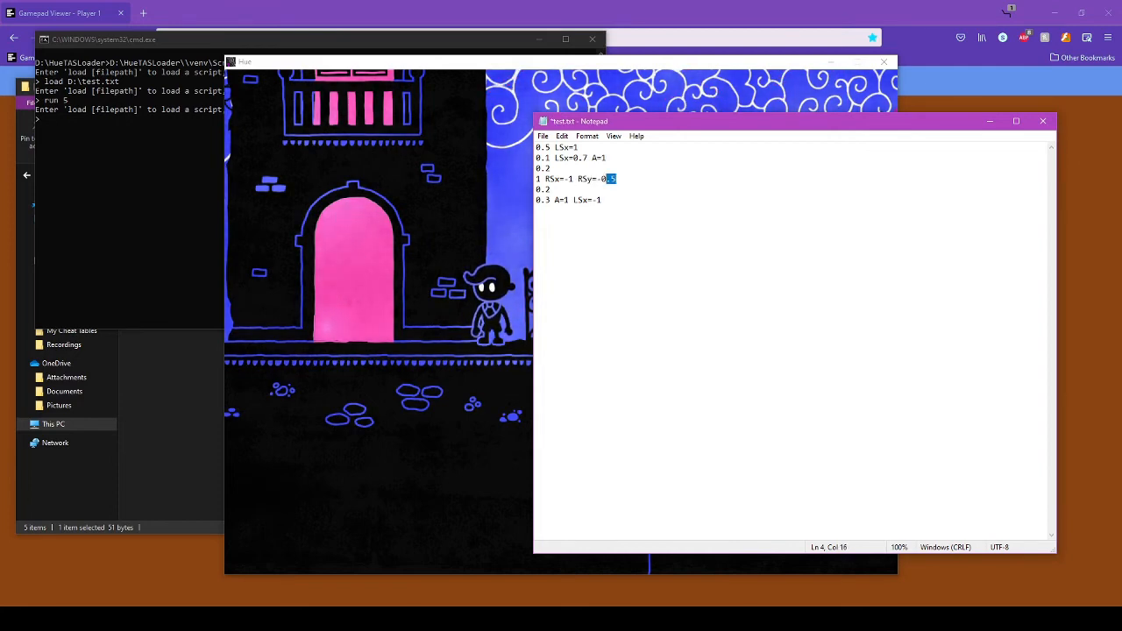
text(1)
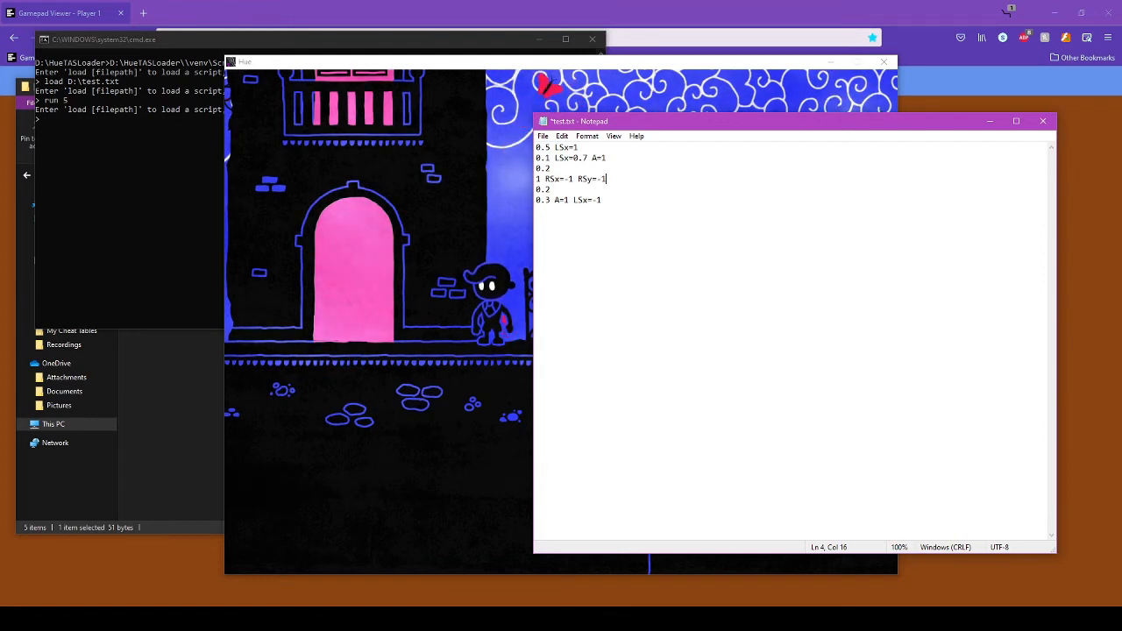
key(ctrl+s)
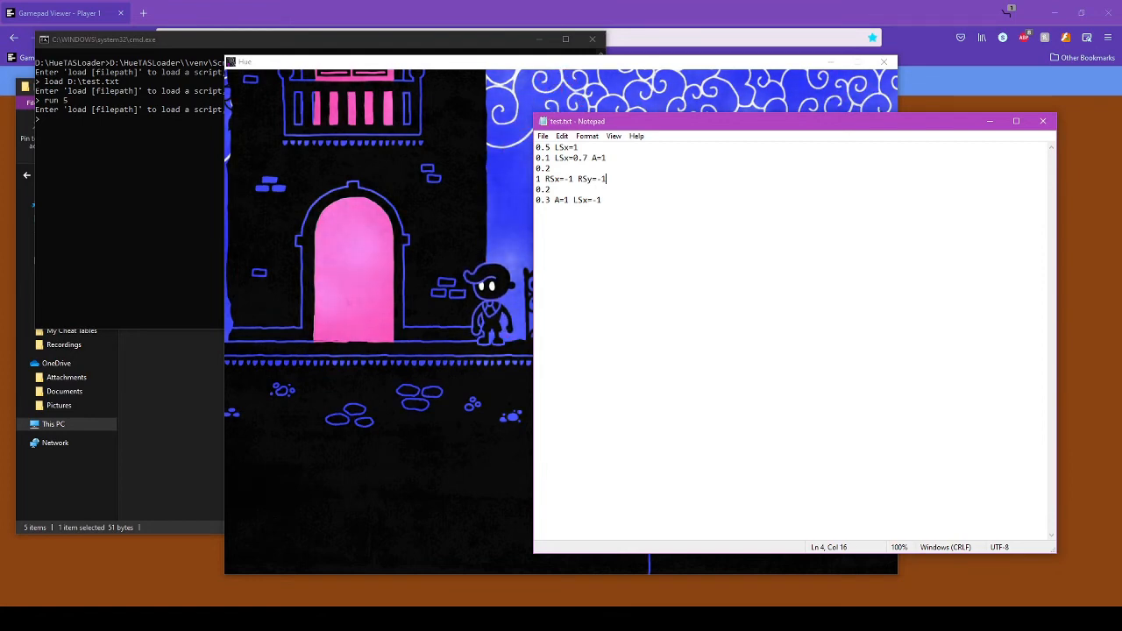
key(alt+Tab)
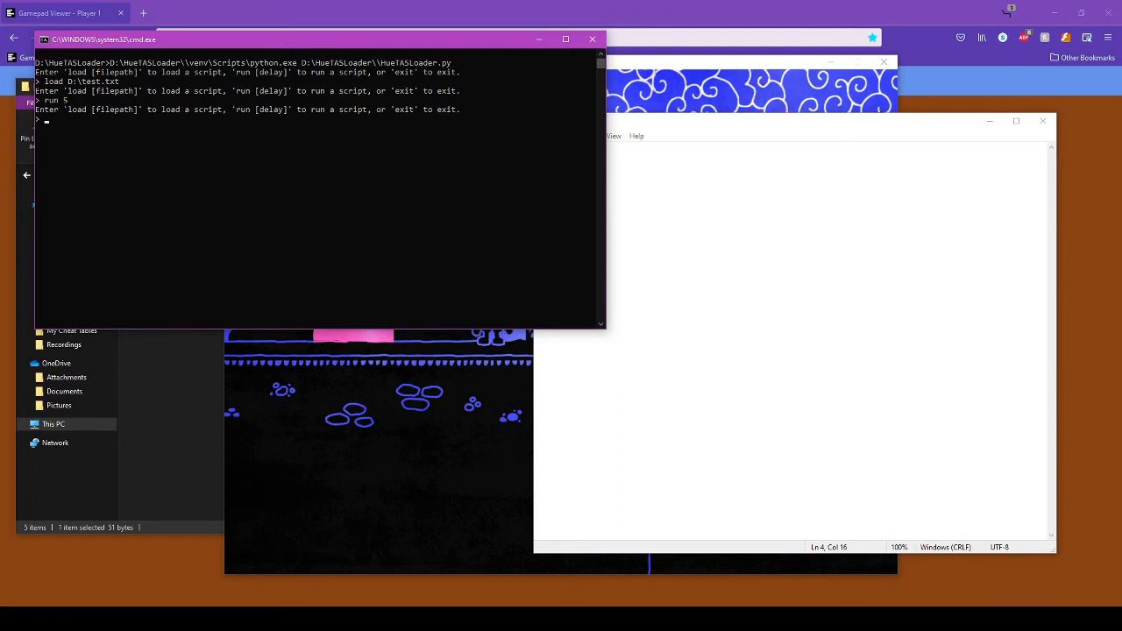
- Reload D:\test.txt in the HueTASLoader console and play it with run 2
key(BackSpace)
key(BackSpace)
key(BackSpace)
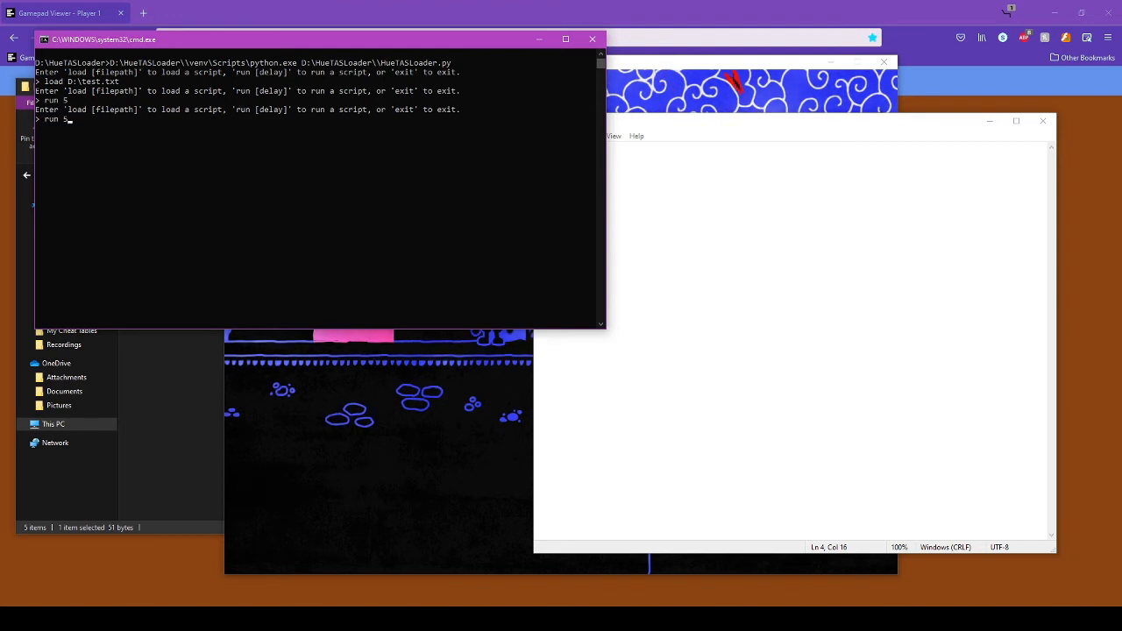
key(Up)
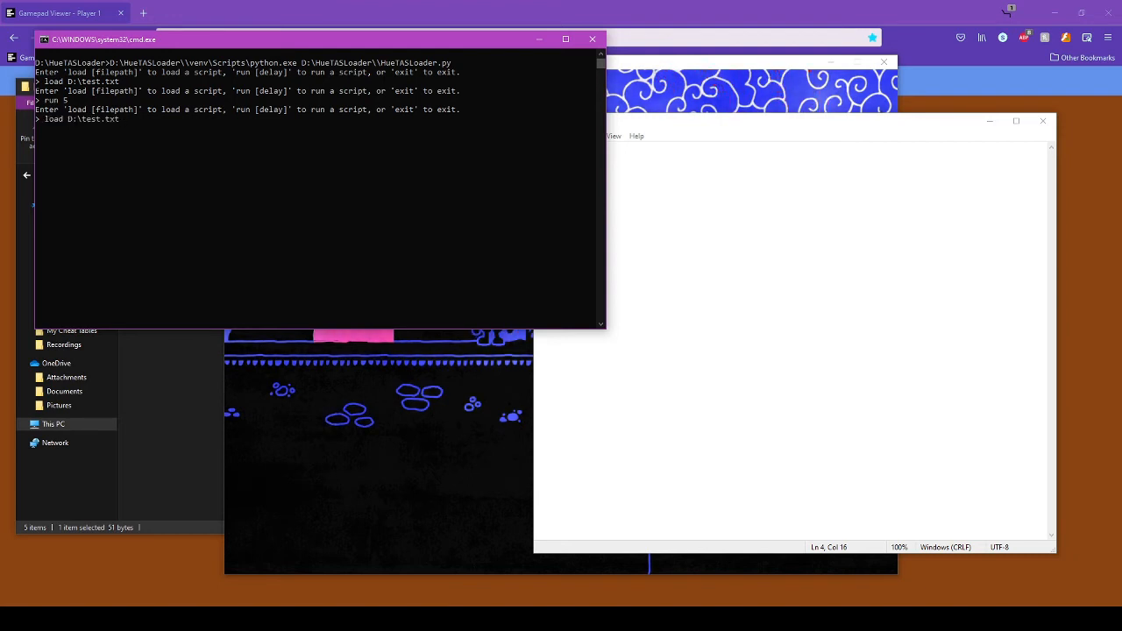
key(Return)
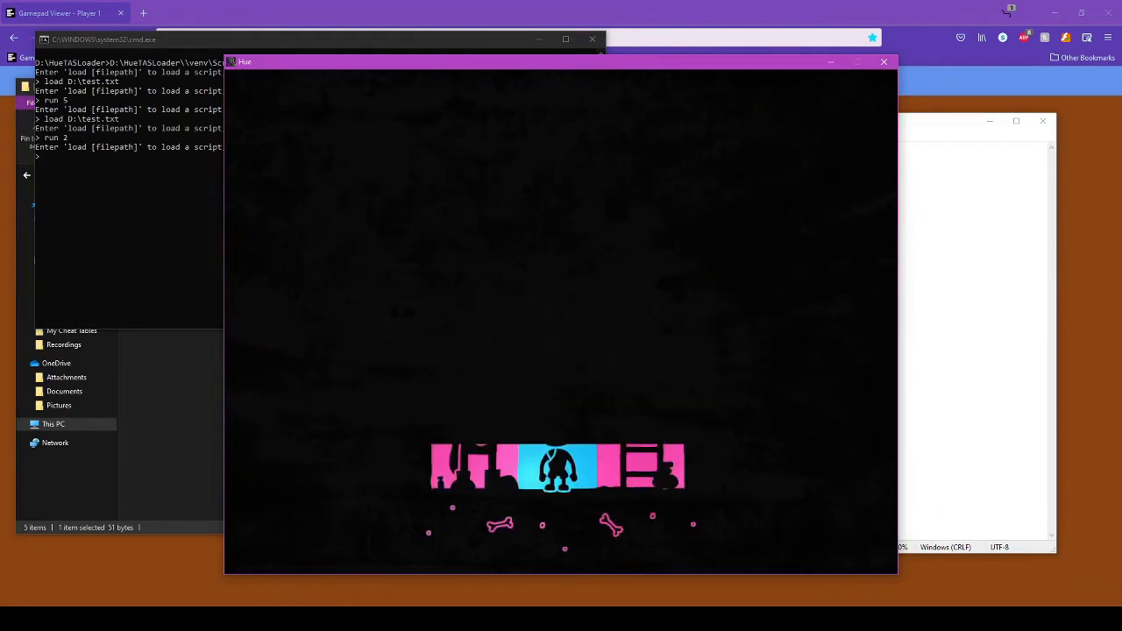
key(alt+Tab)
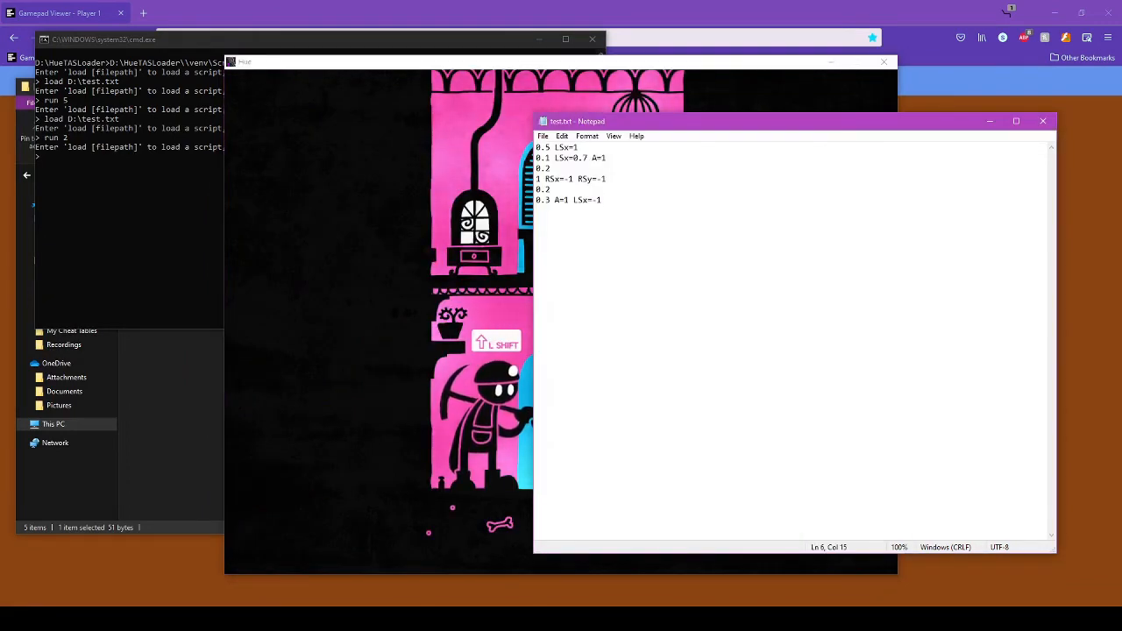
- Replace the whole script, starting with a 0.5 line and a 0.1 LSy=1 step
key(ctrl+a)
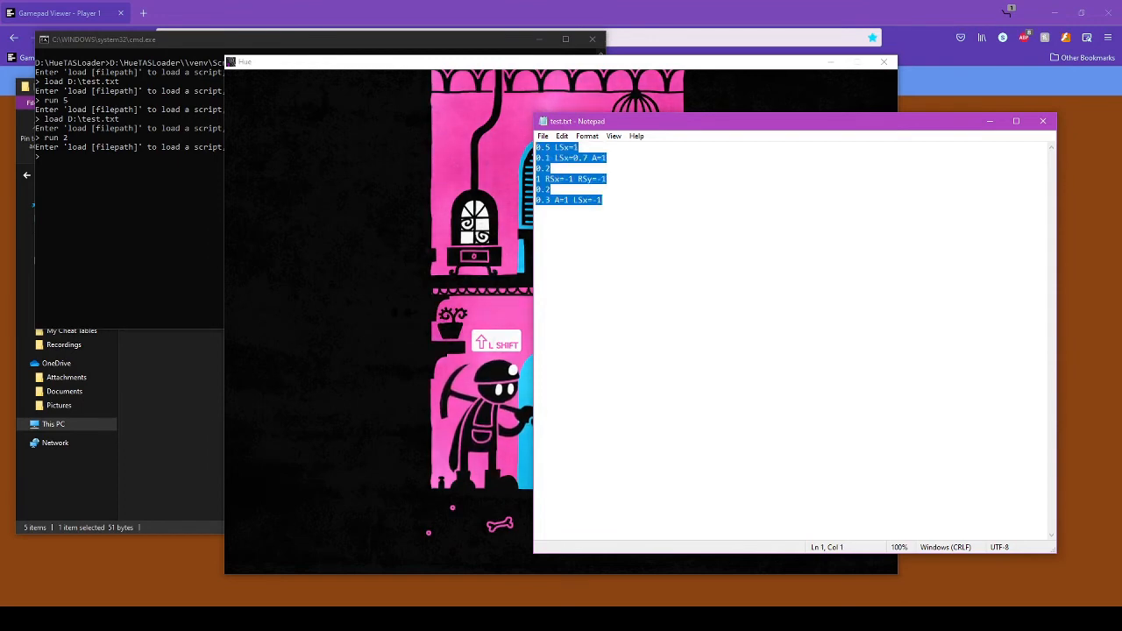
text(0)
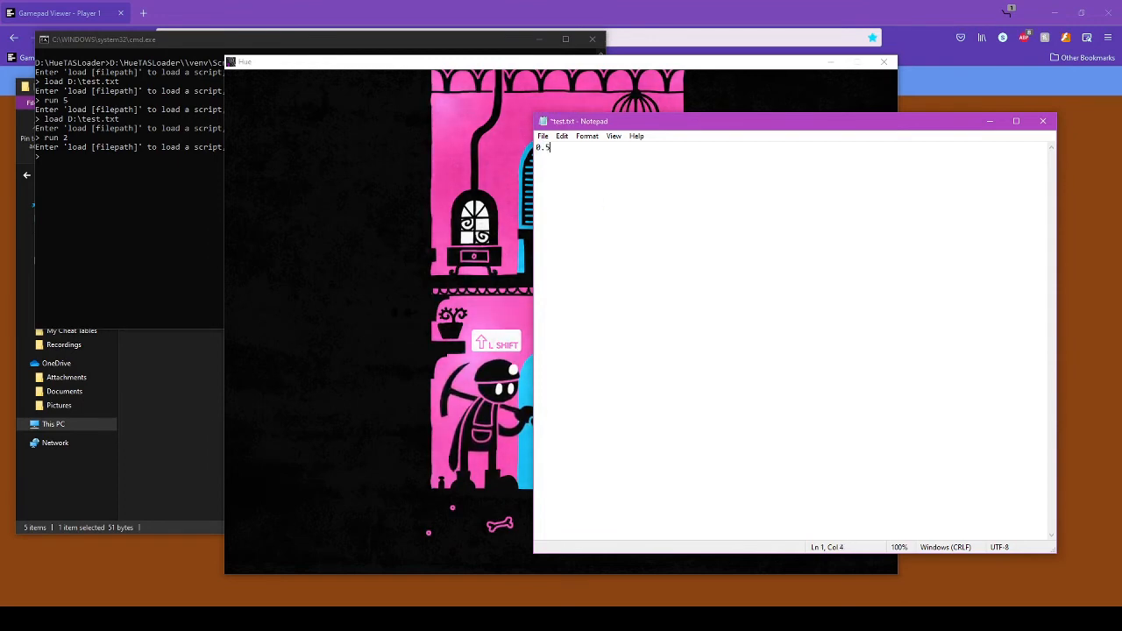
text(.5)
key(Return)
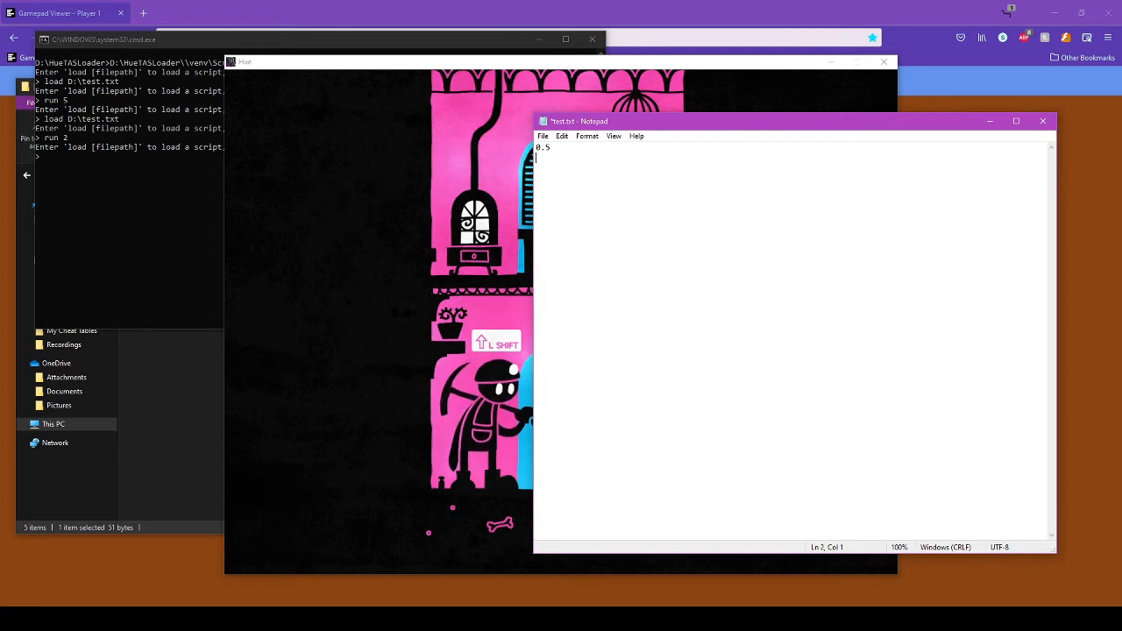
text(0.)
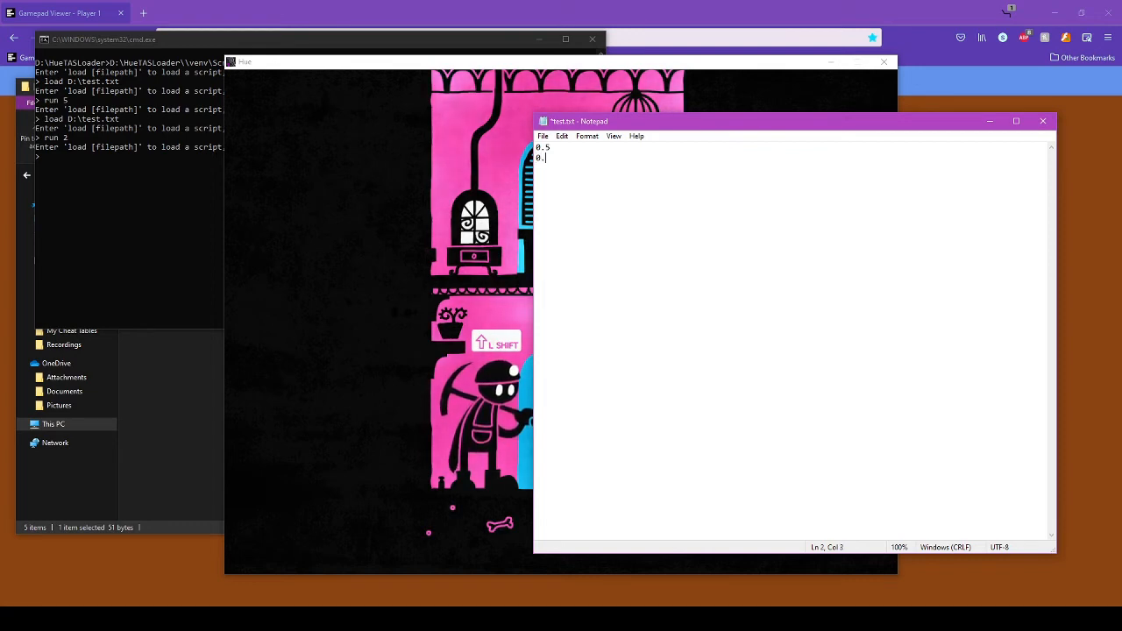
text(1 )
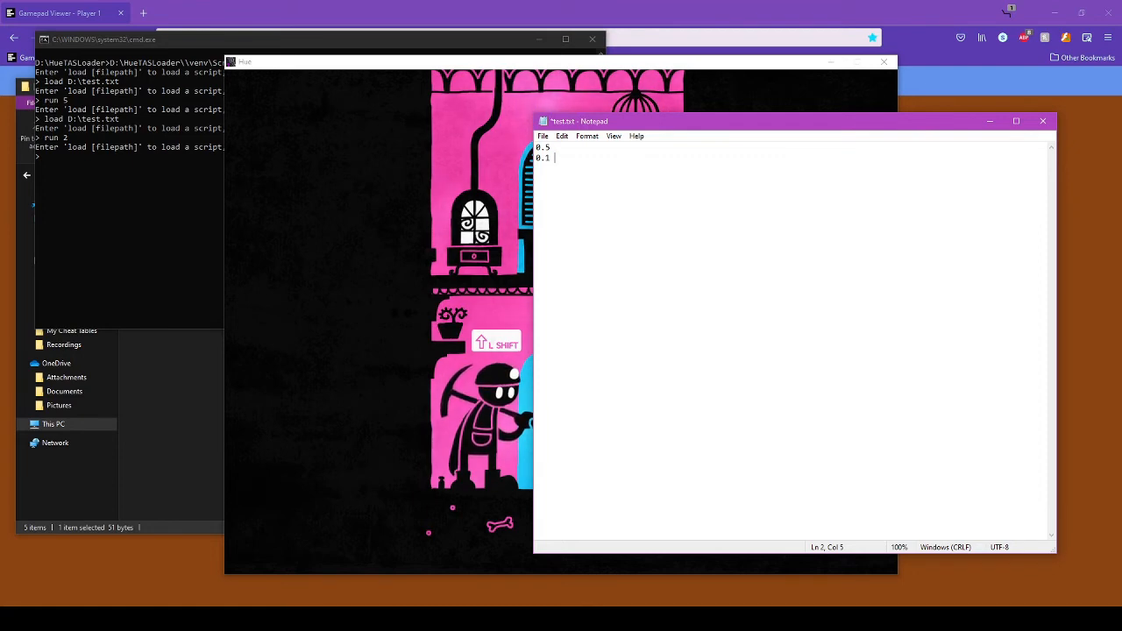
text(LS)
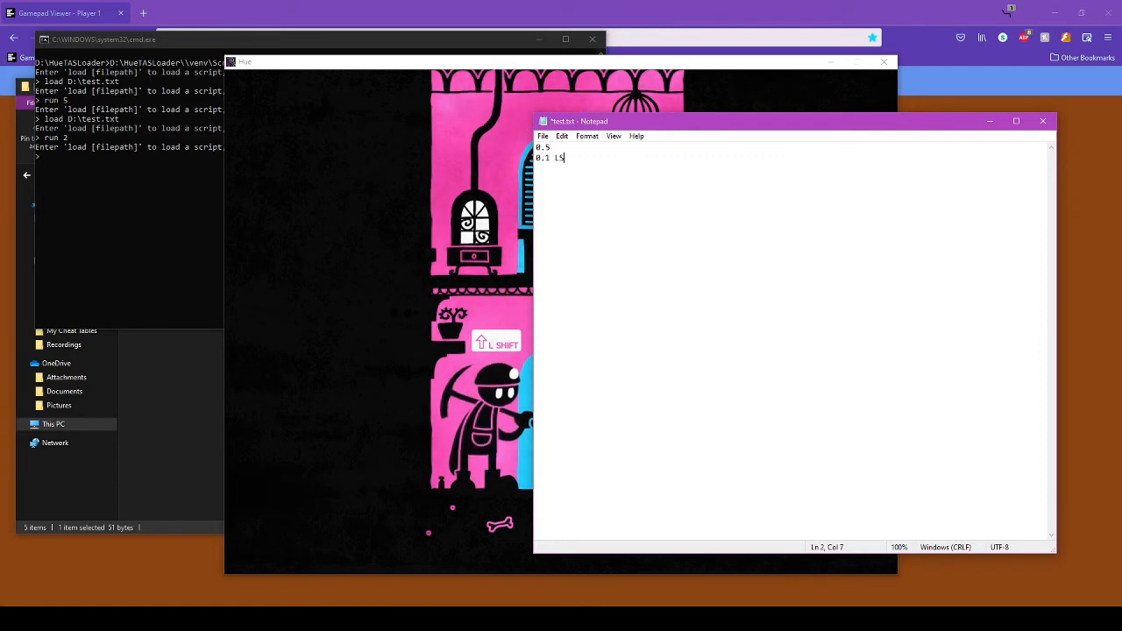
text(y)
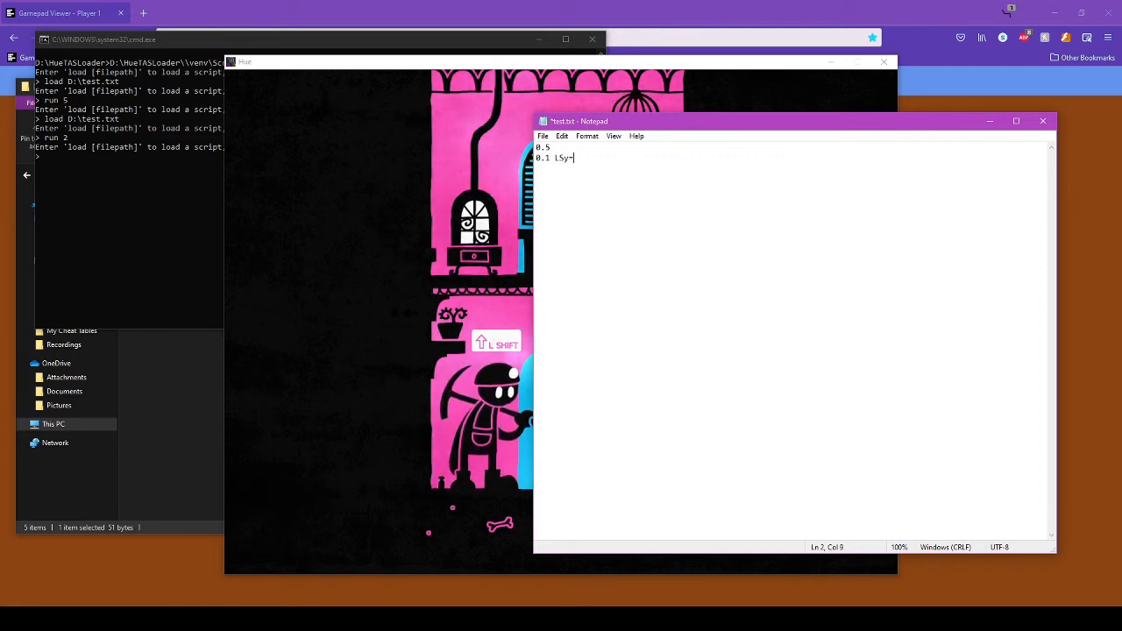
text(=1)
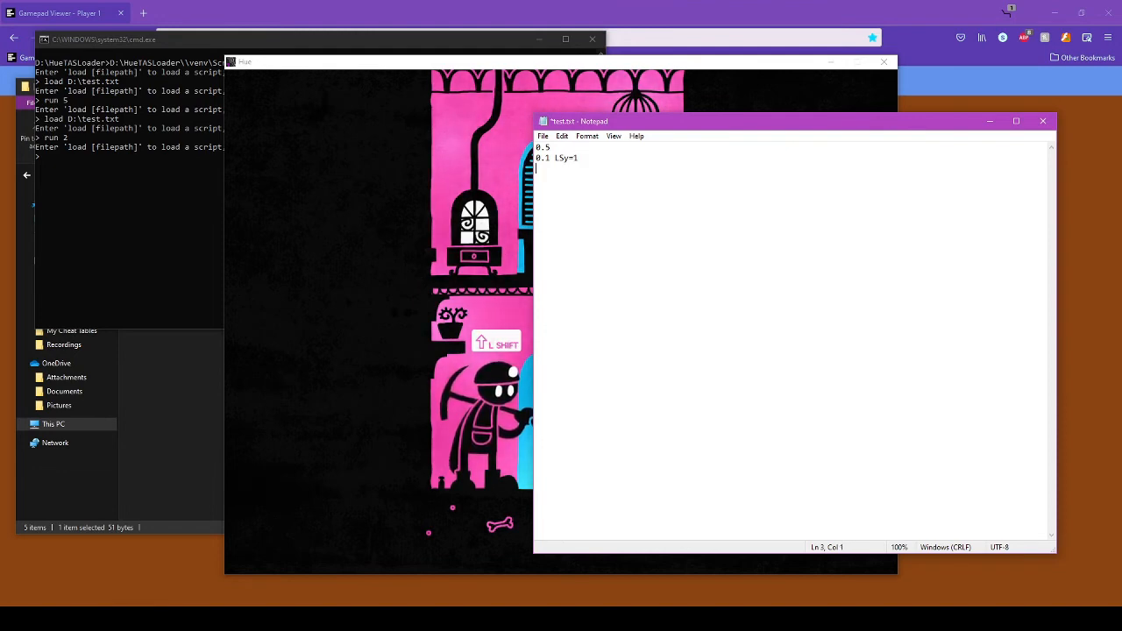
key(Return)
text(wait)
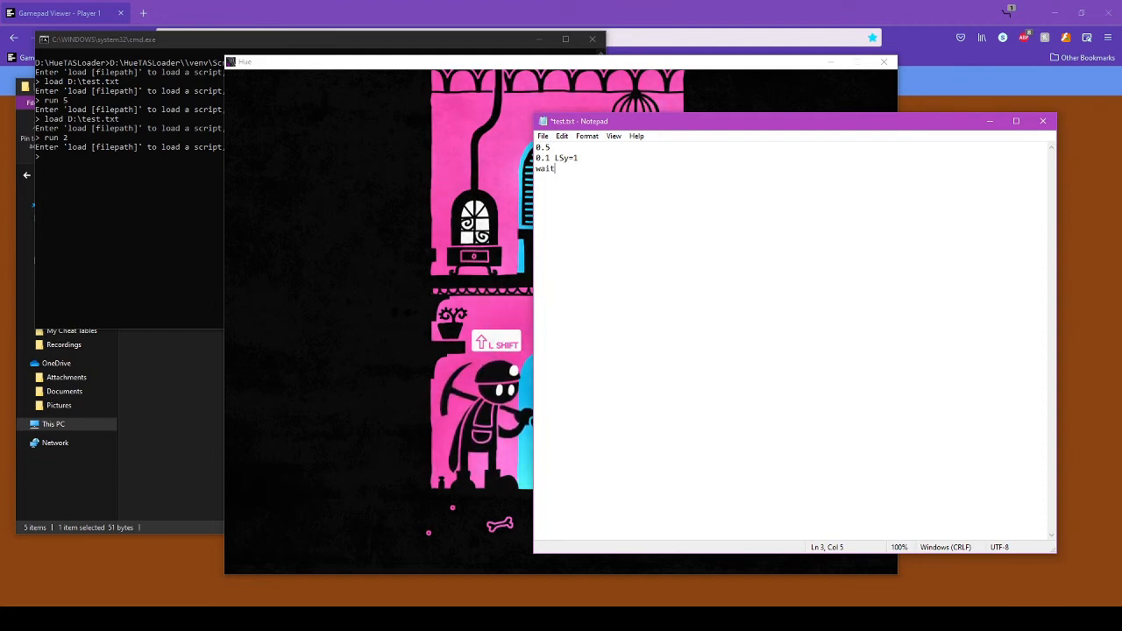
text(.1)
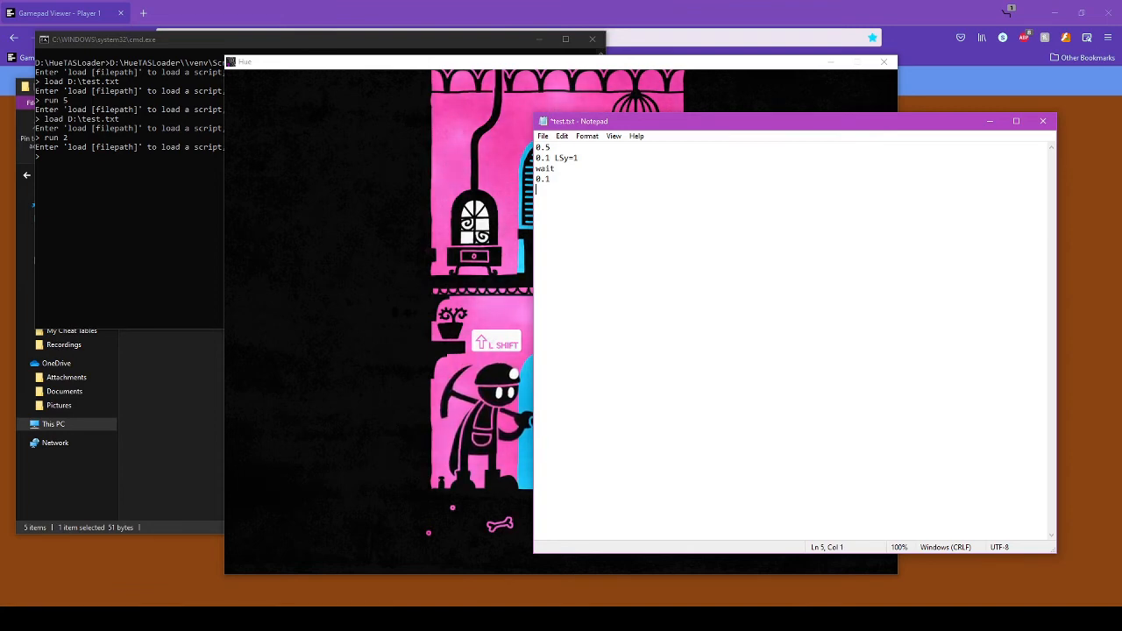
- Add LSx=1 steps of 0.5 and 0.05, then 0.15 LSx=1 RSy=1, and begin a 0.05 line
text(0.5 )
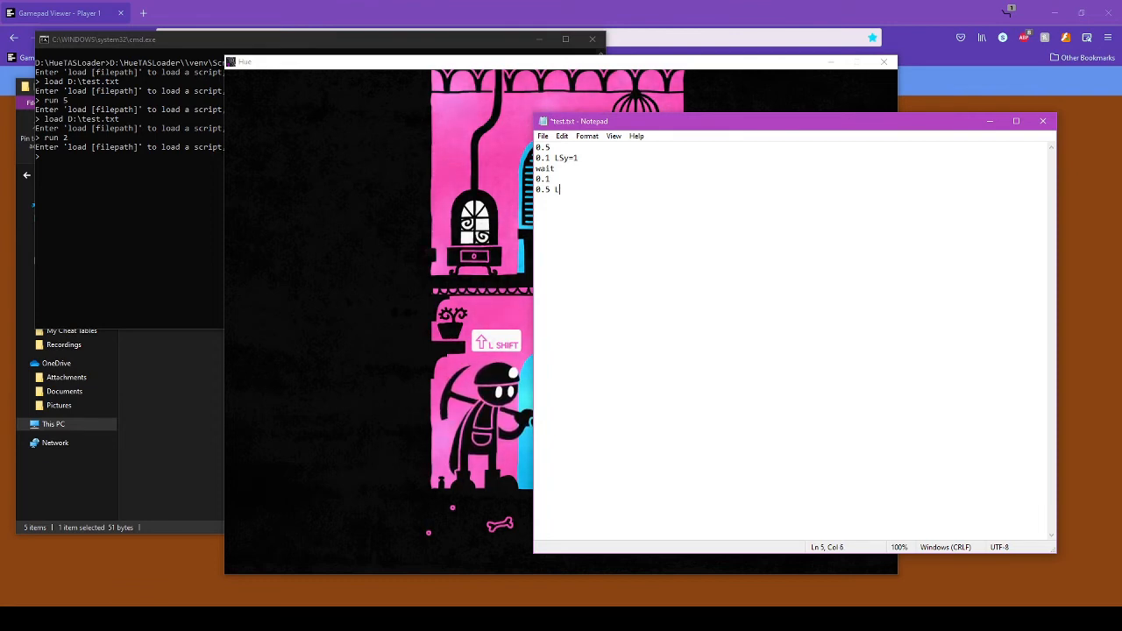
text(LSx)
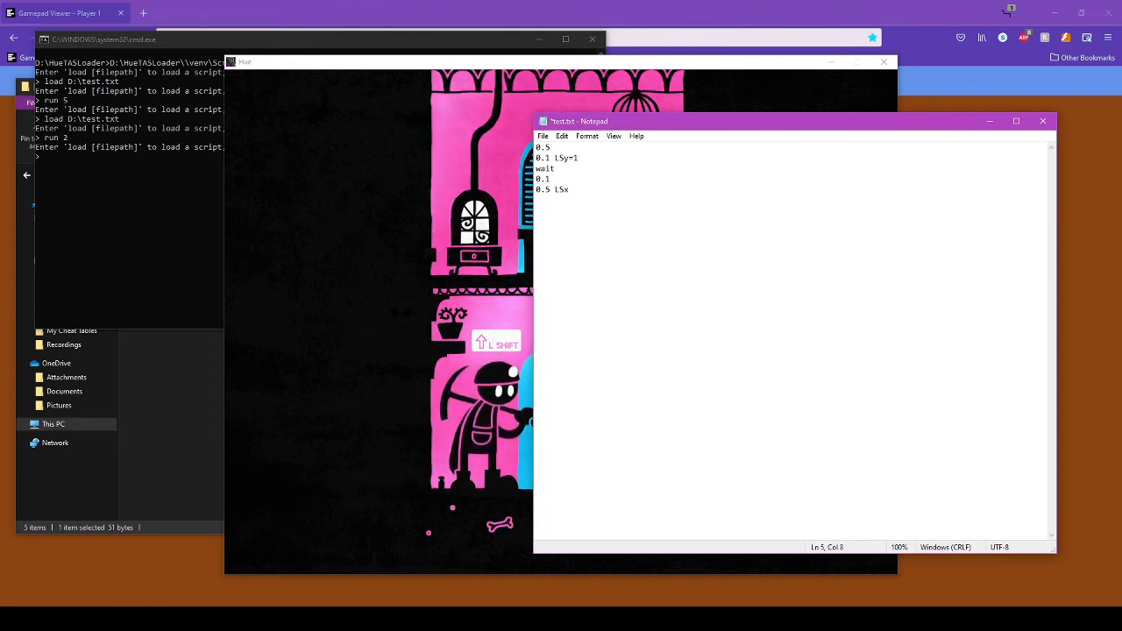
text(=1)
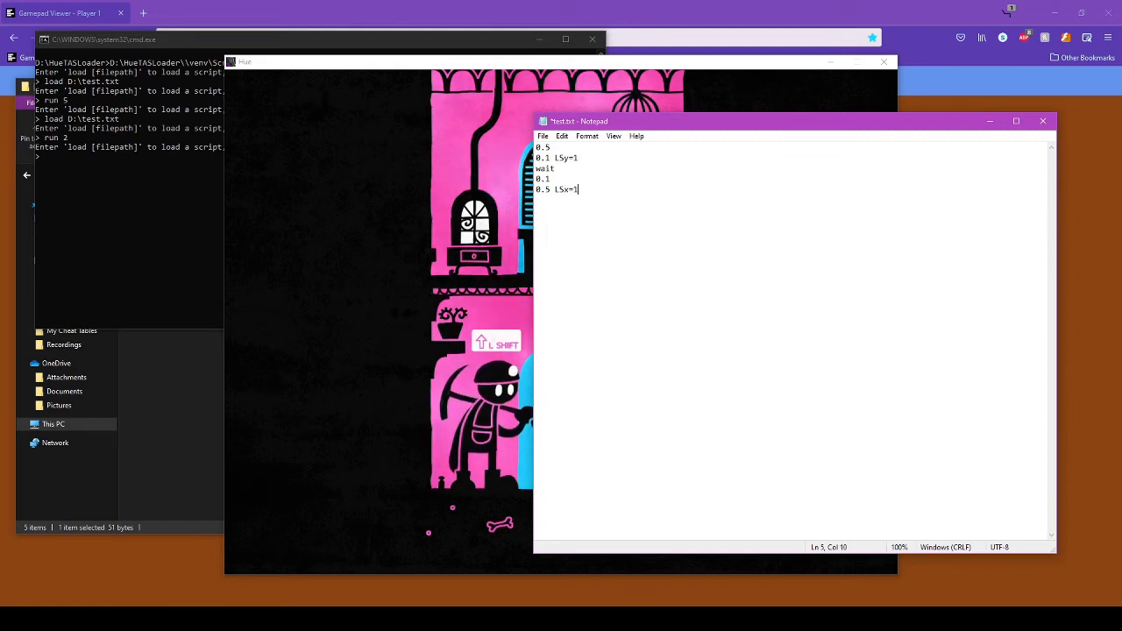
key(Return)
text(0)
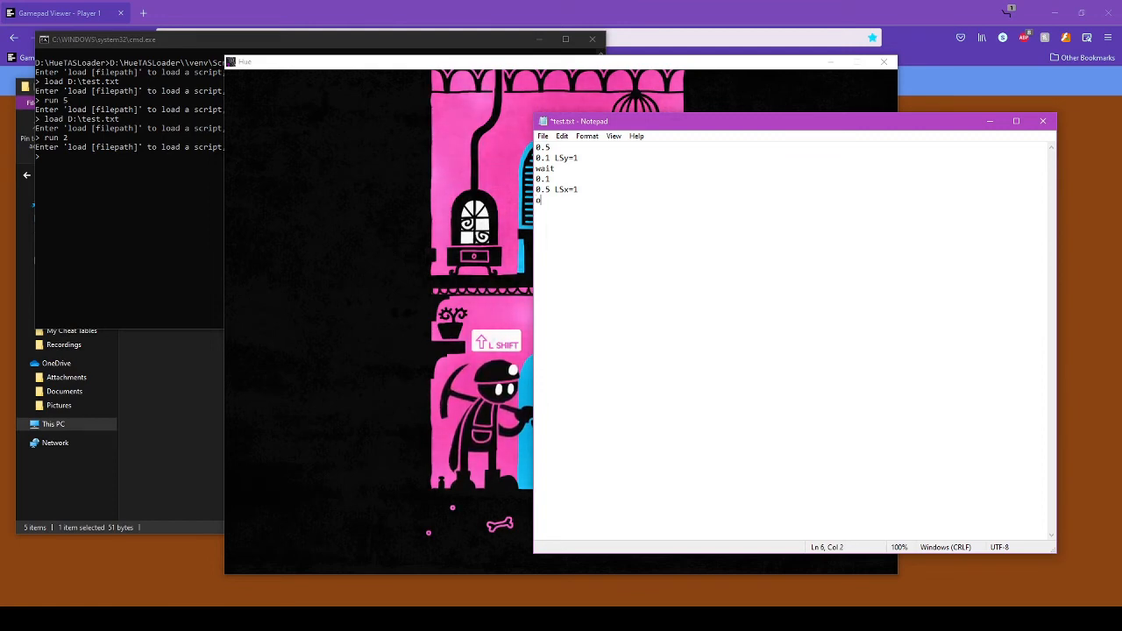
text(.)
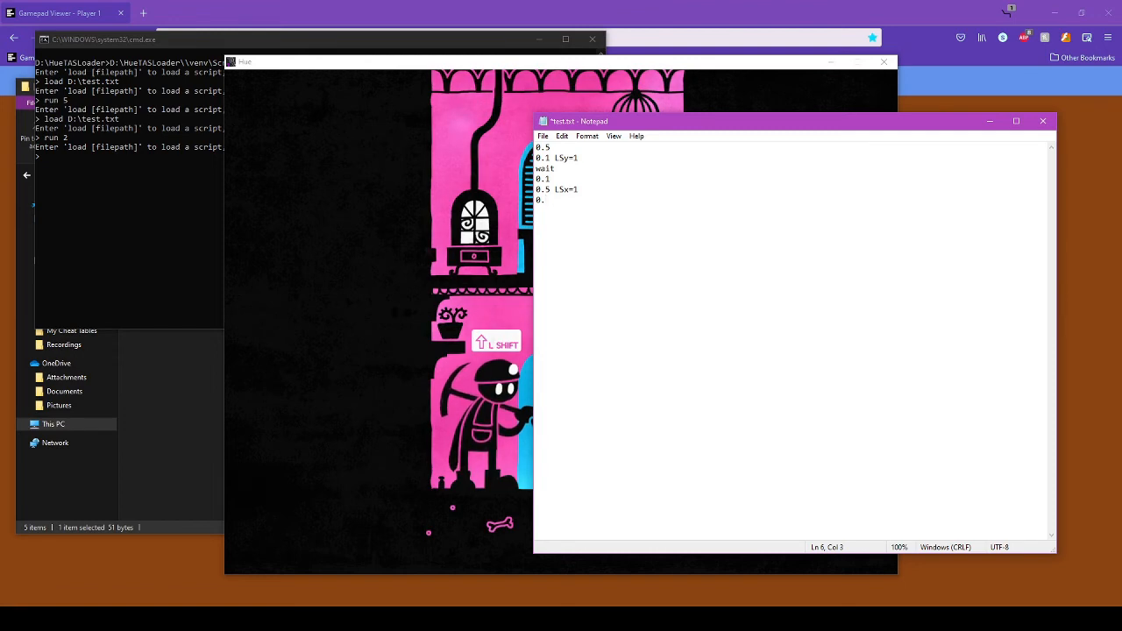
text(0)
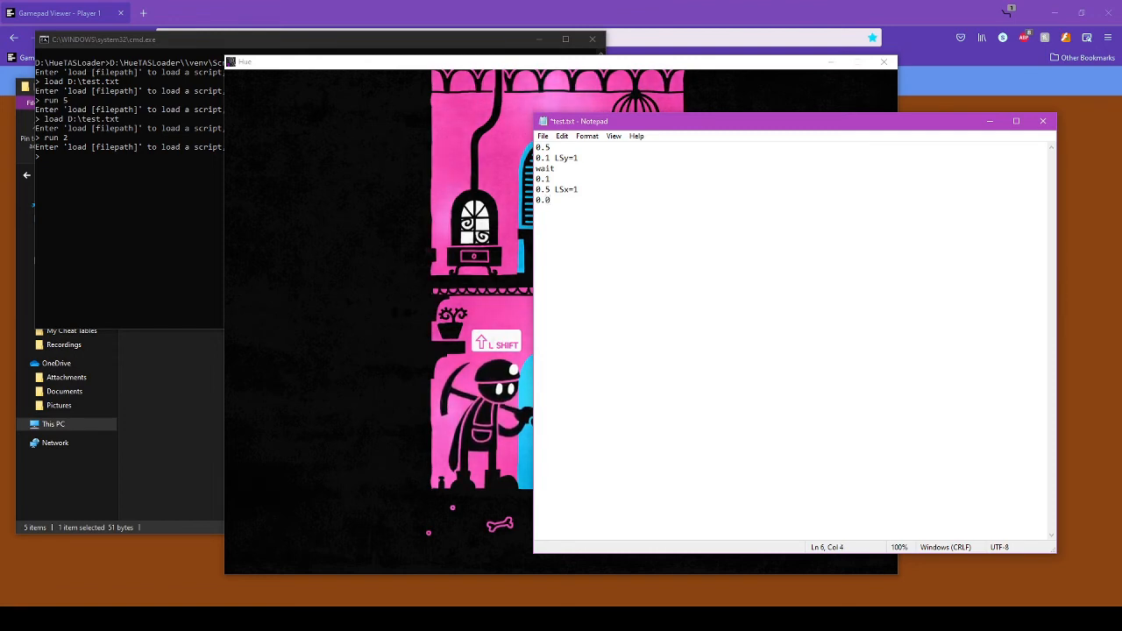
text(5)
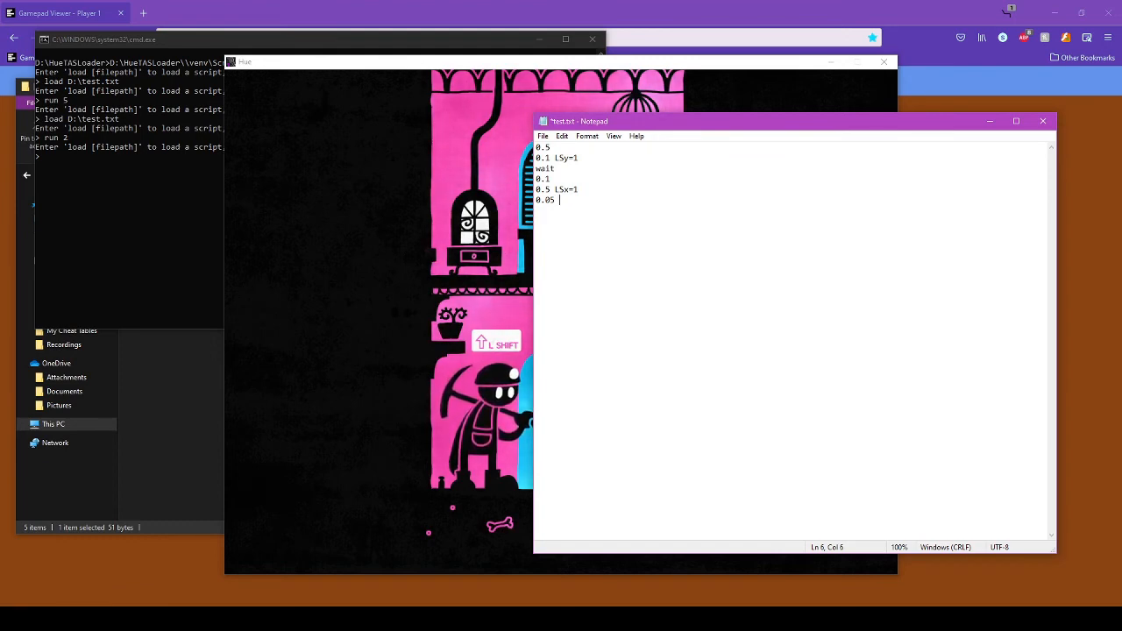
text( LSx)
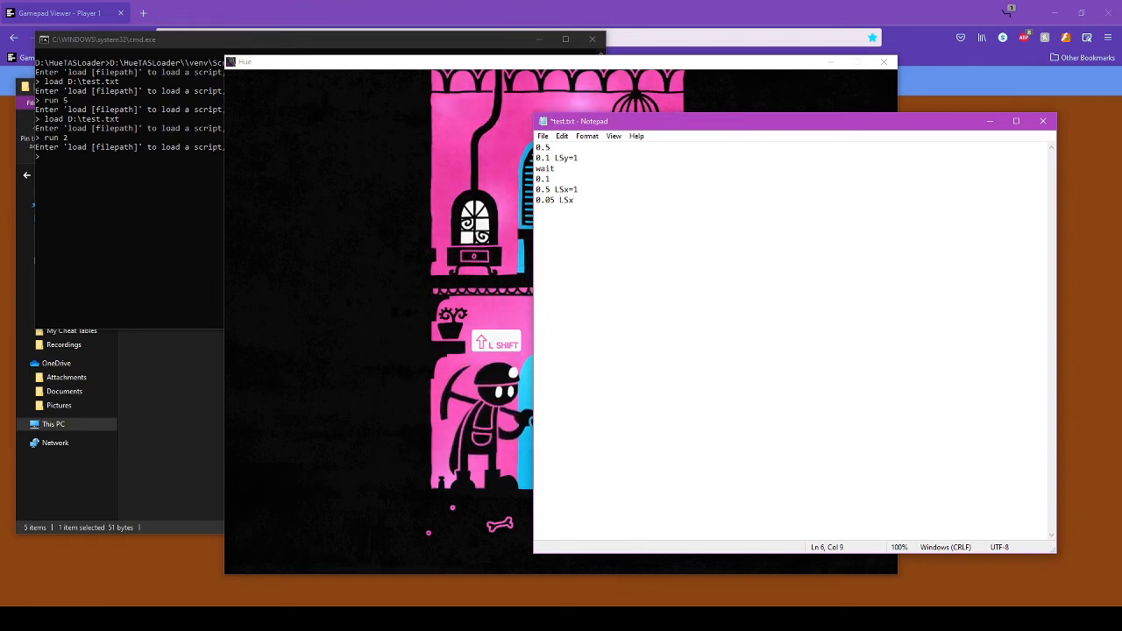
text(=1 A=1)
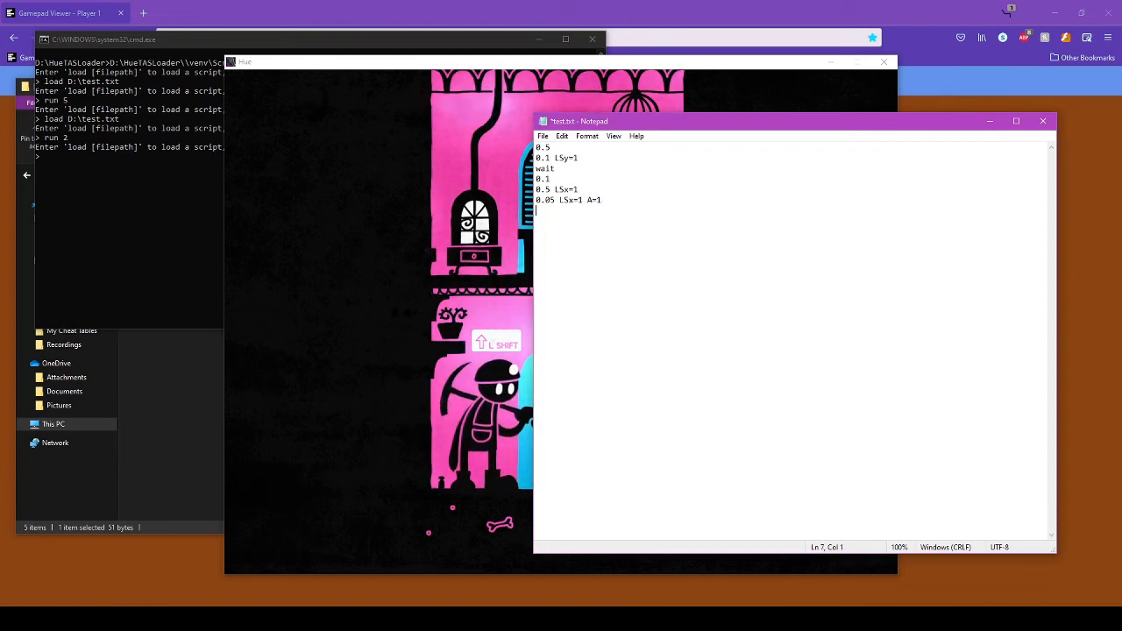
text(0.1)
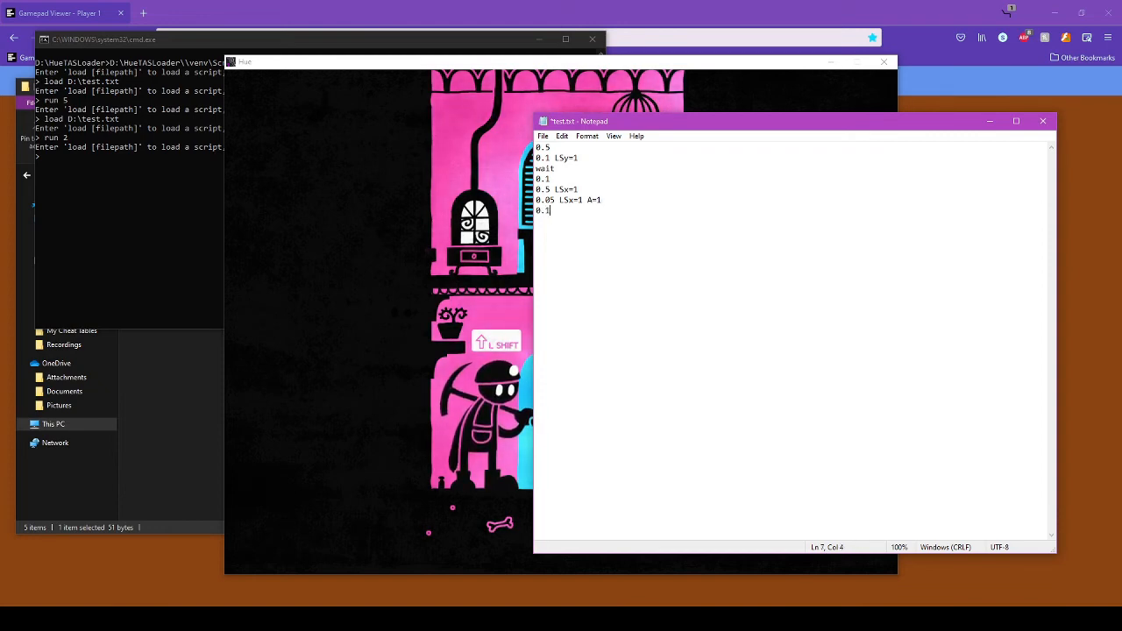
text(5 )
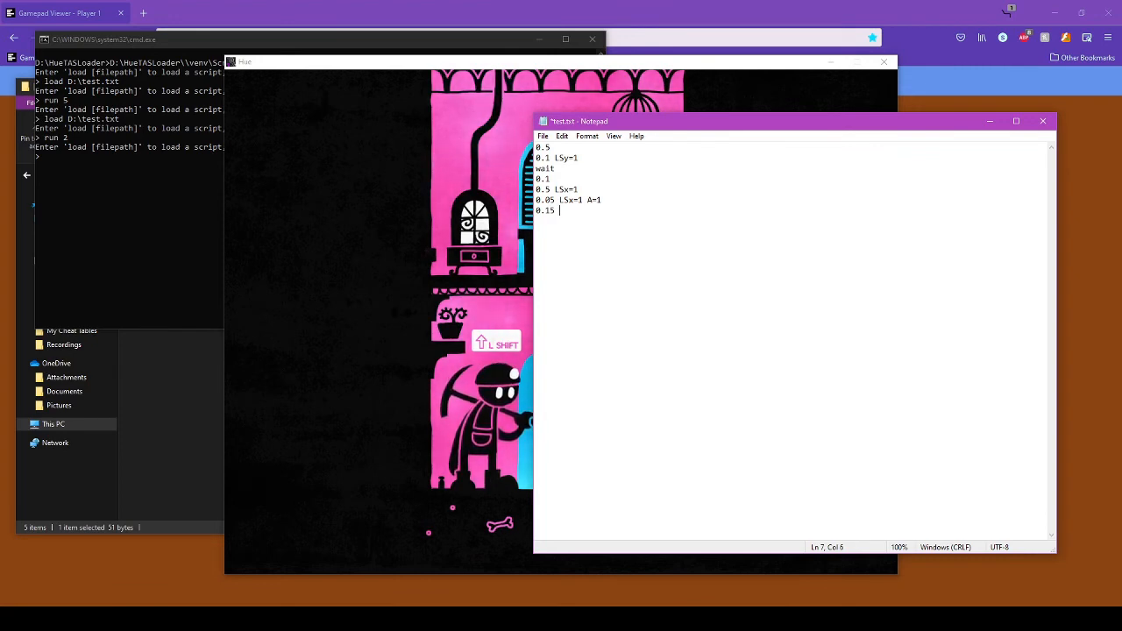
text(LS)
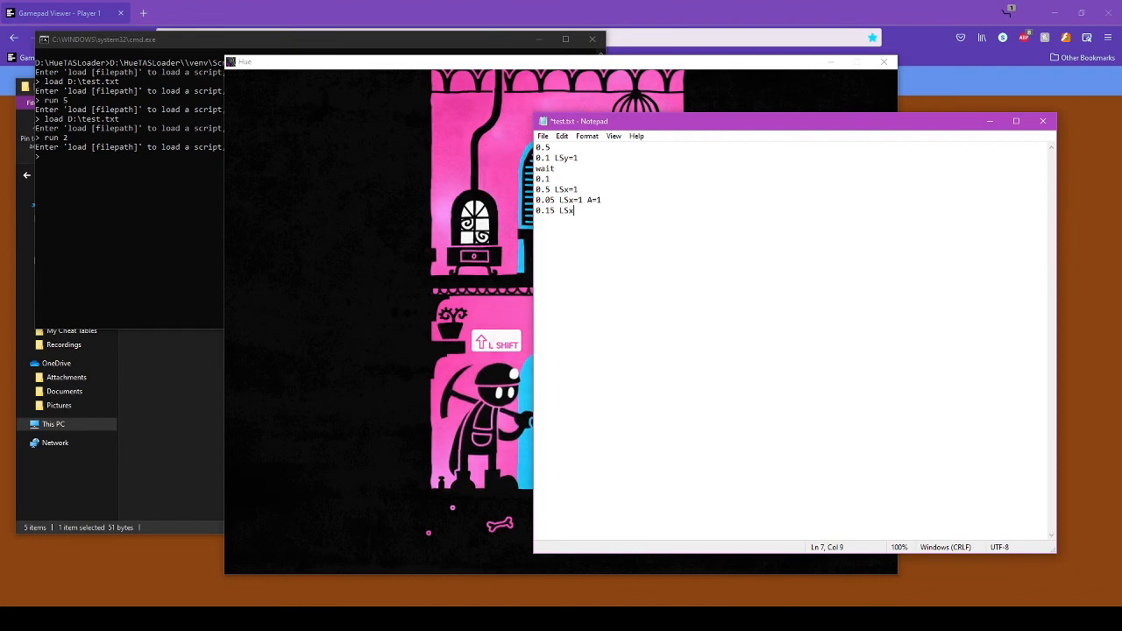
text(x)
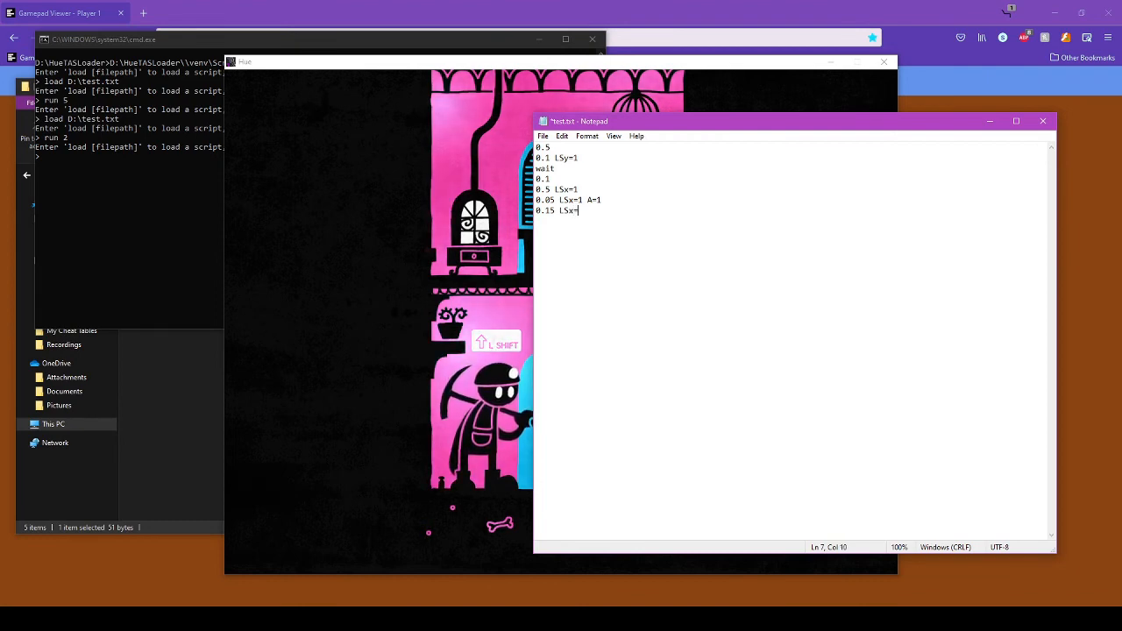
text(=1)
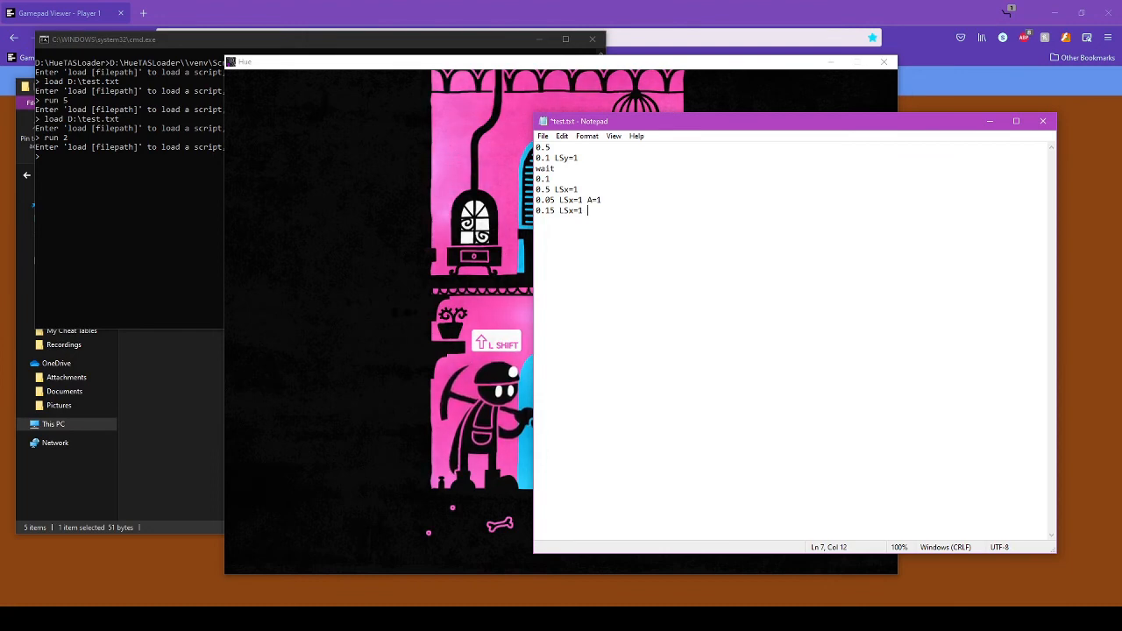
text( RS)
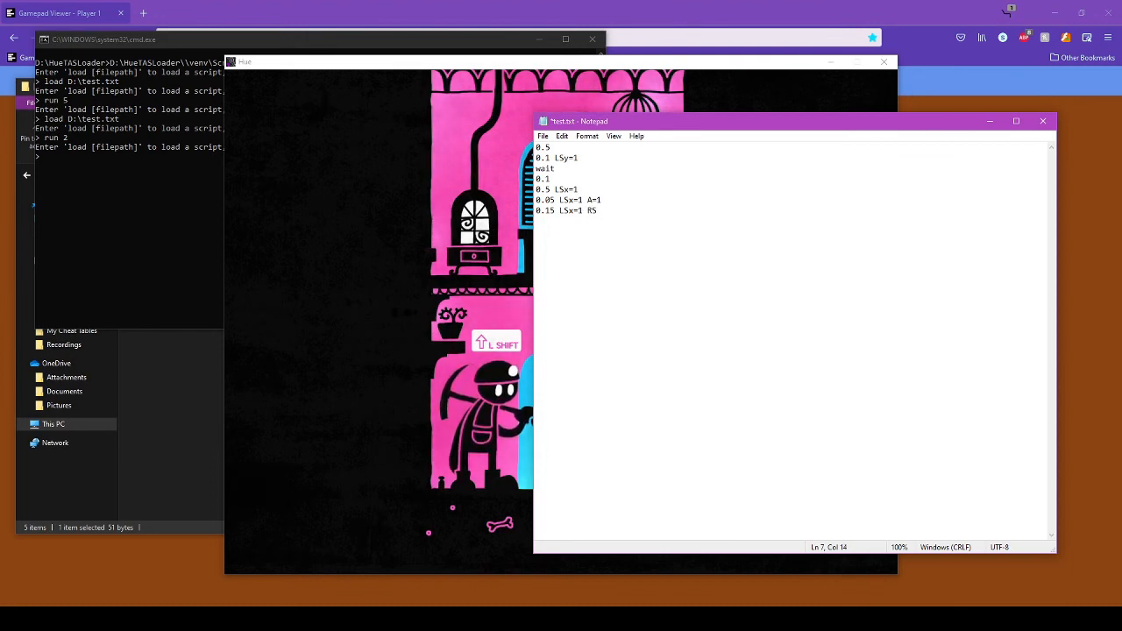
text(x)
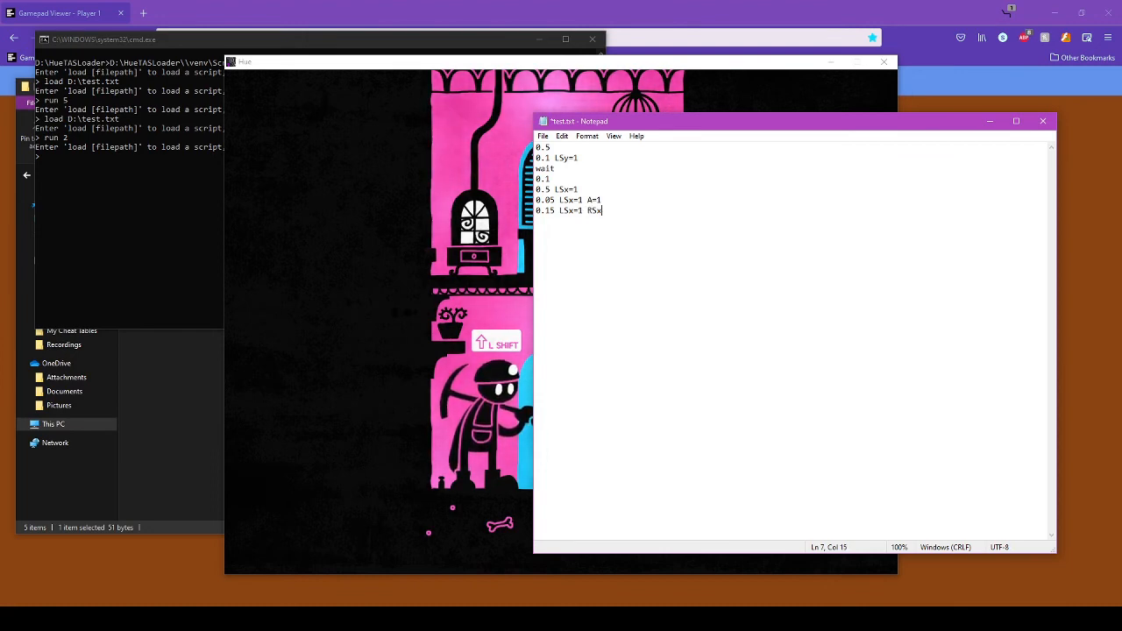
key(BackSpace)
text(y=)
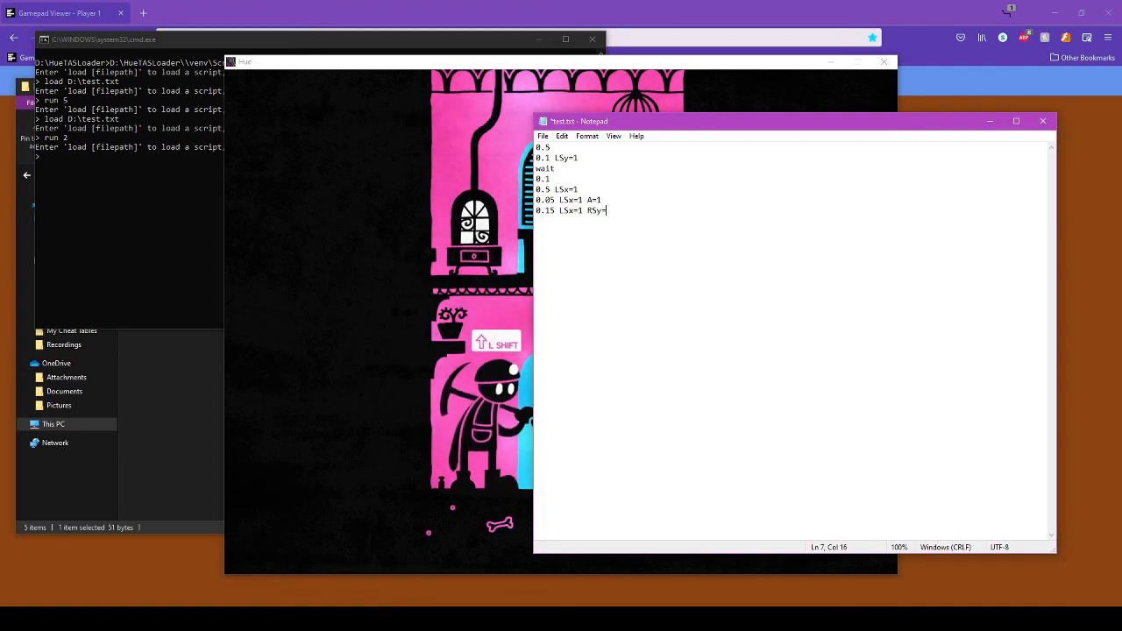
text(1)
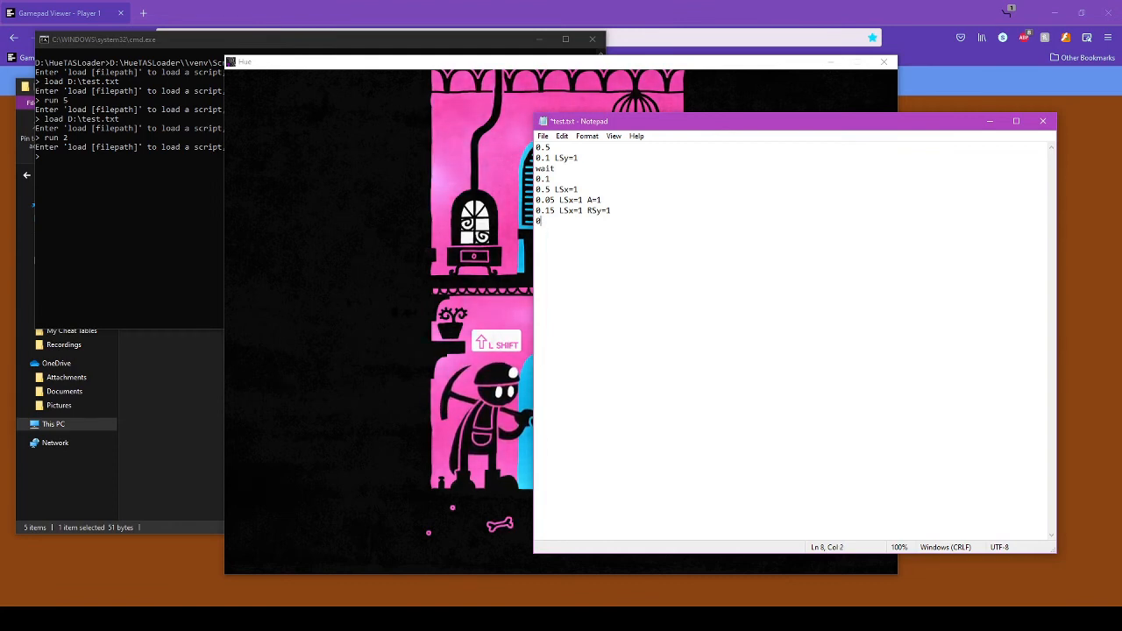
text(.)
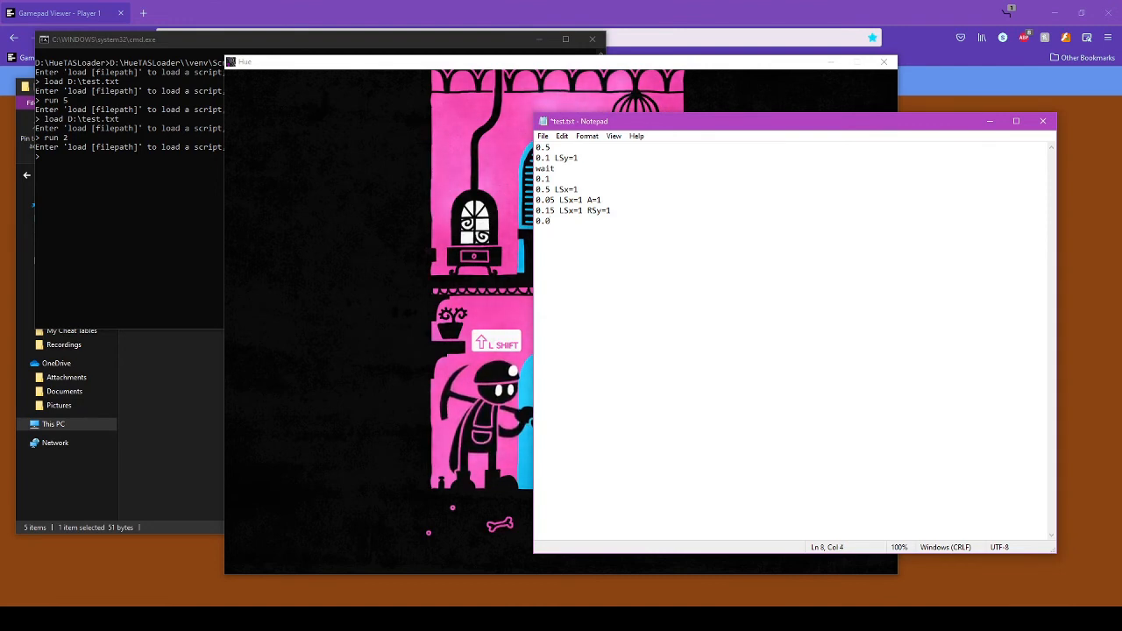
text(05)
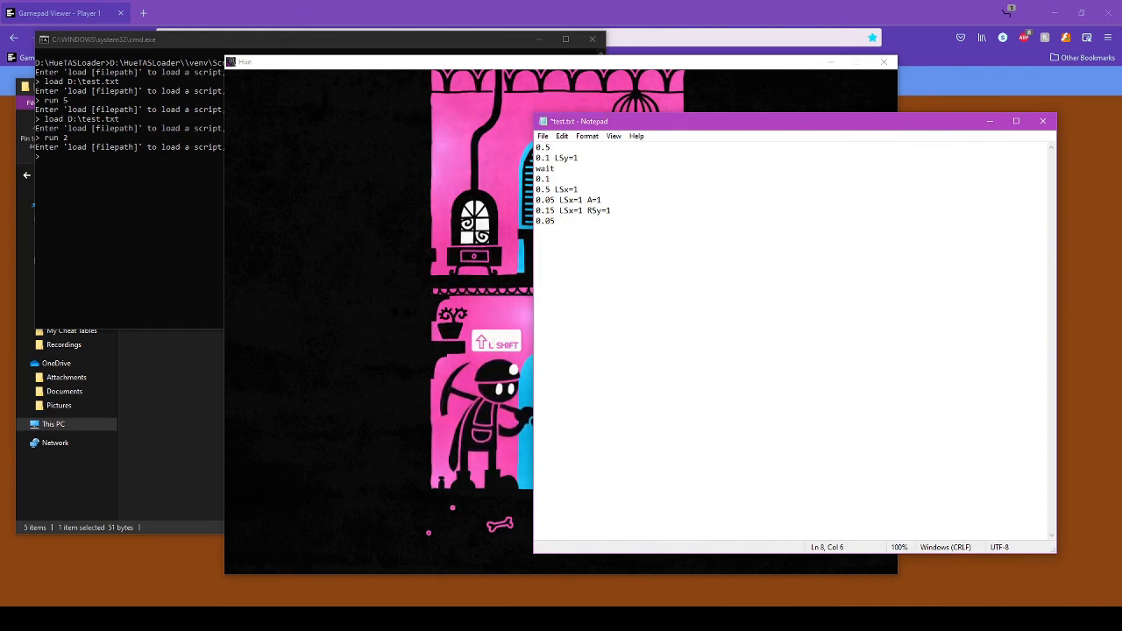
- Complete line 8 as 0.05 START=1 RSy=1 and clear a mistyped line 9
text(STA)
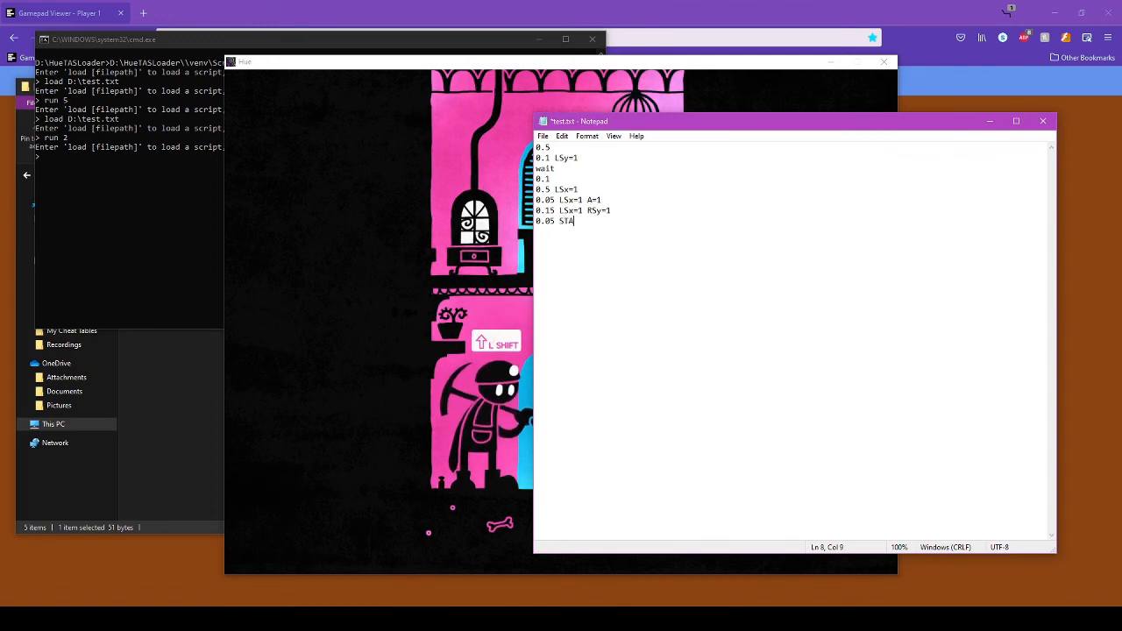
text(RT=1)
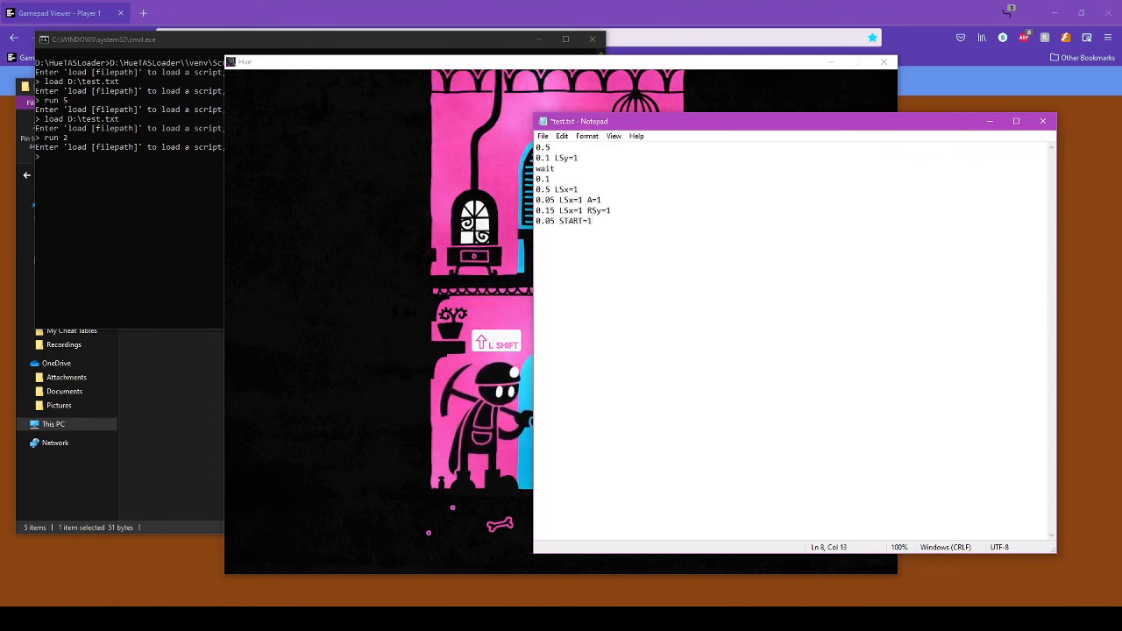
text( R)
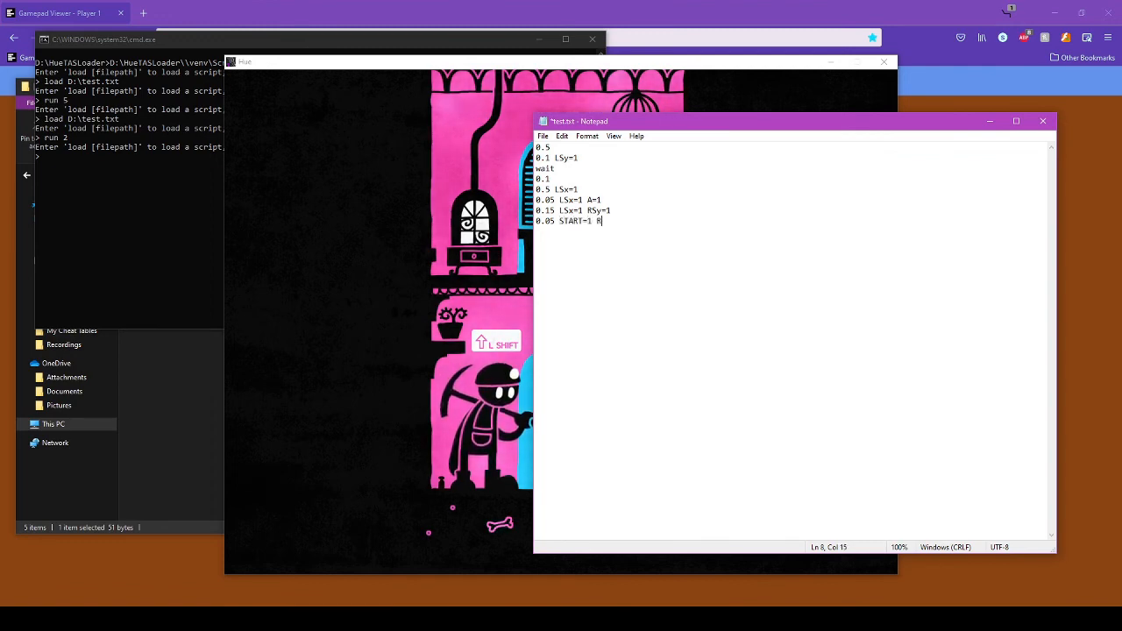
text(Sy=1)
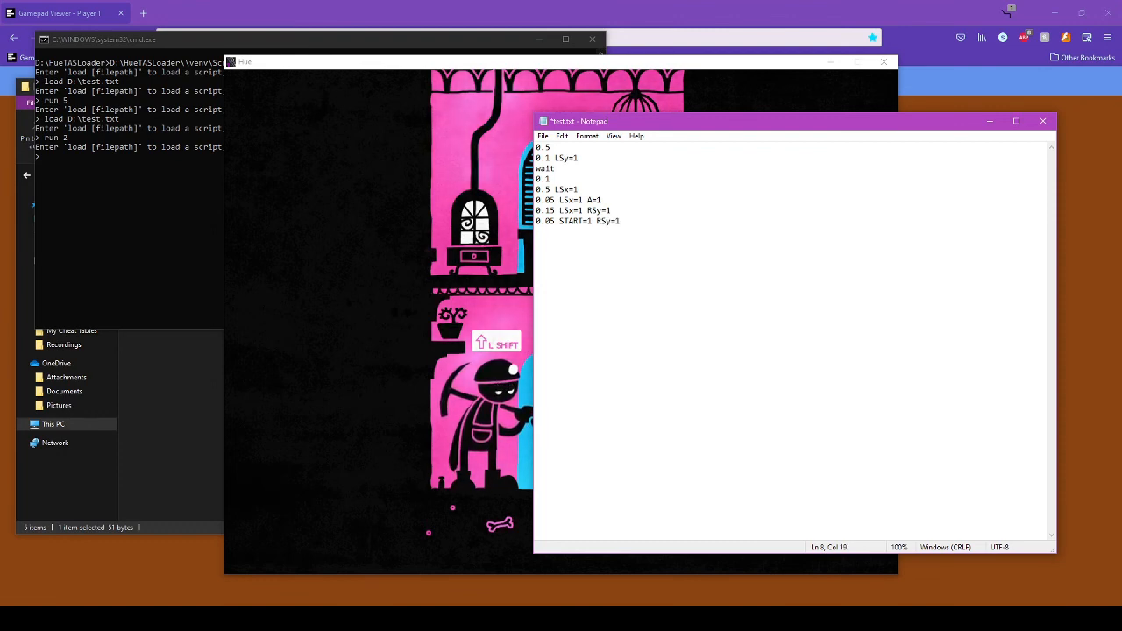
key(Return)
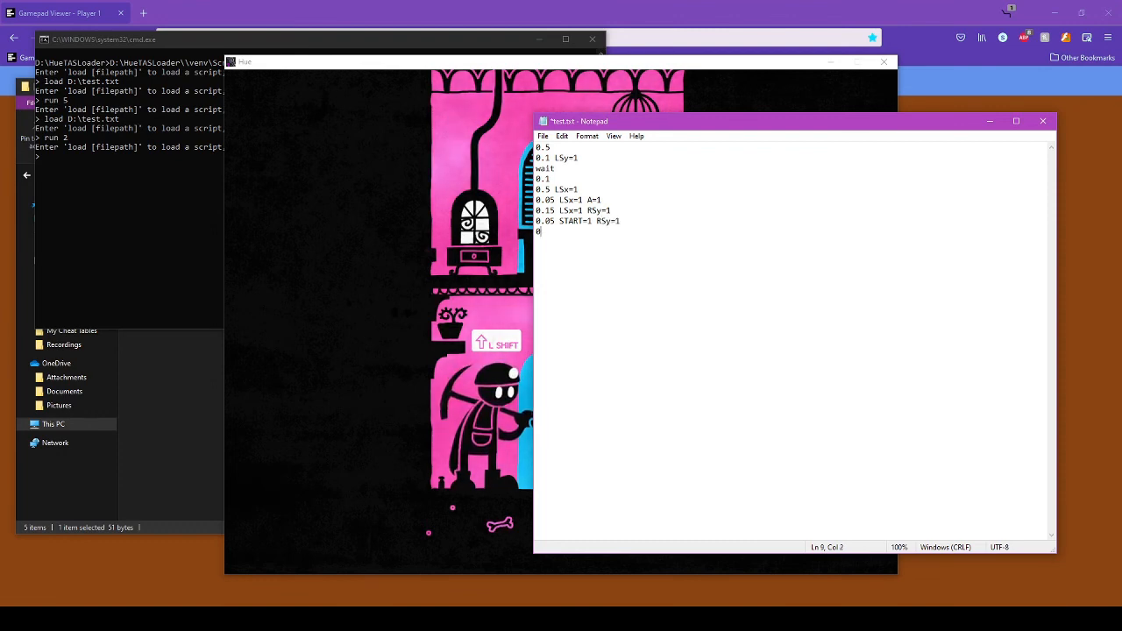
text(0.0)
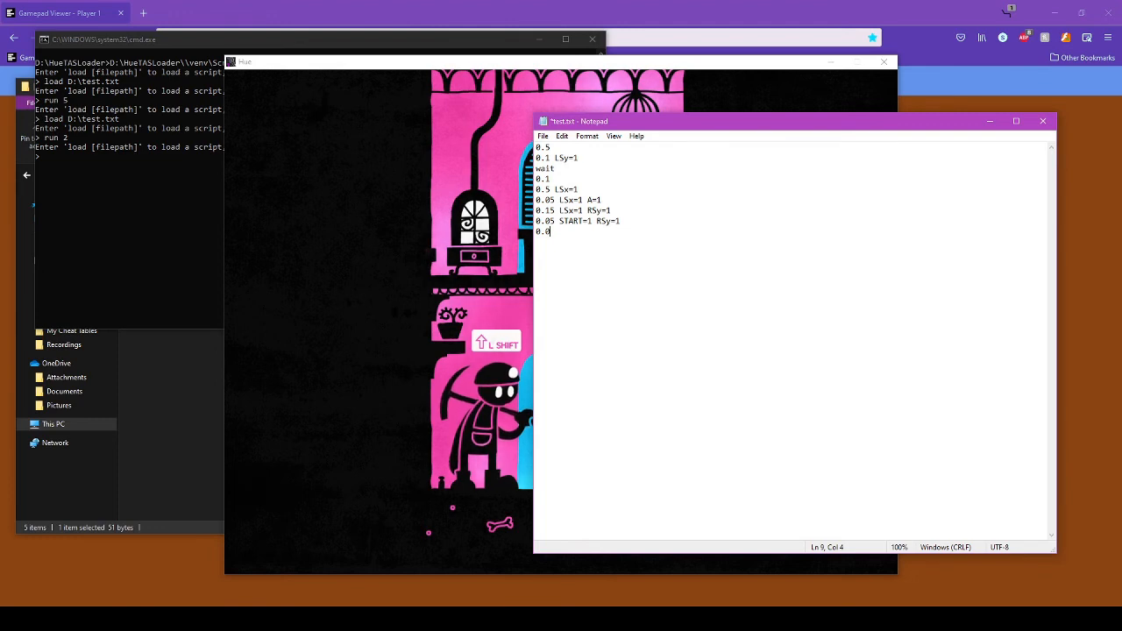
key(BackSpace)
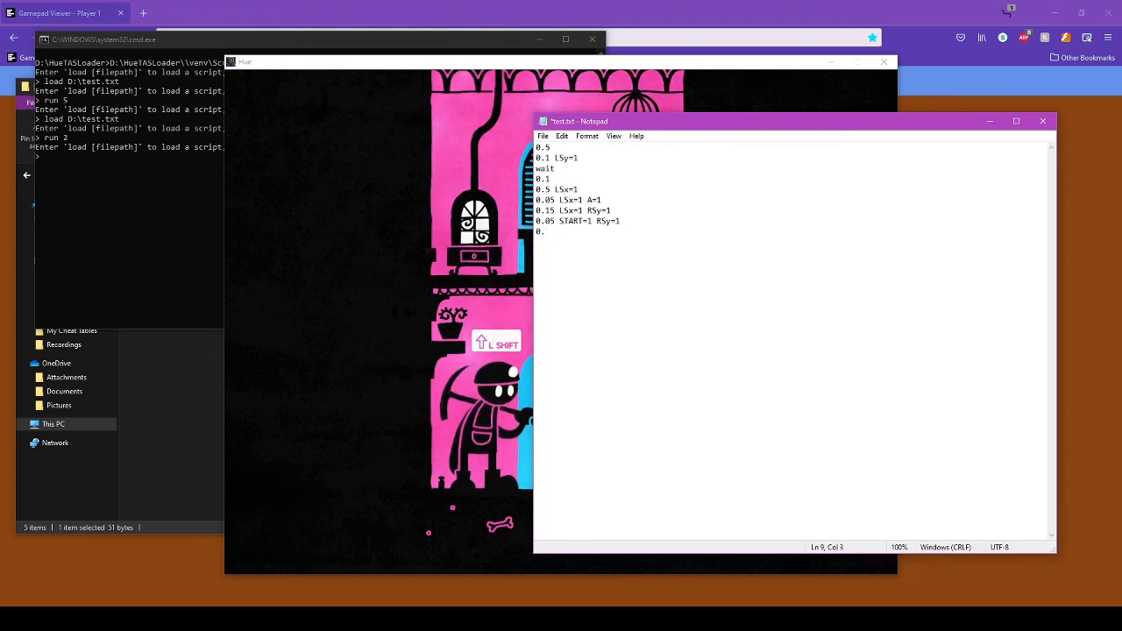
key(BackSpace)
key(BackSpace)
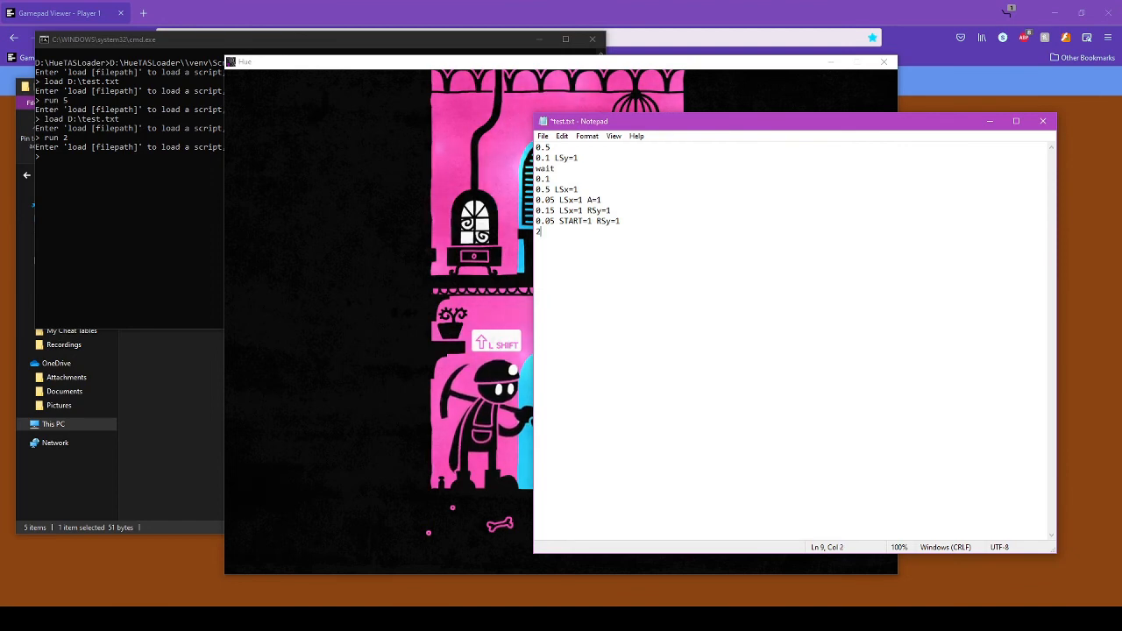
text(2)
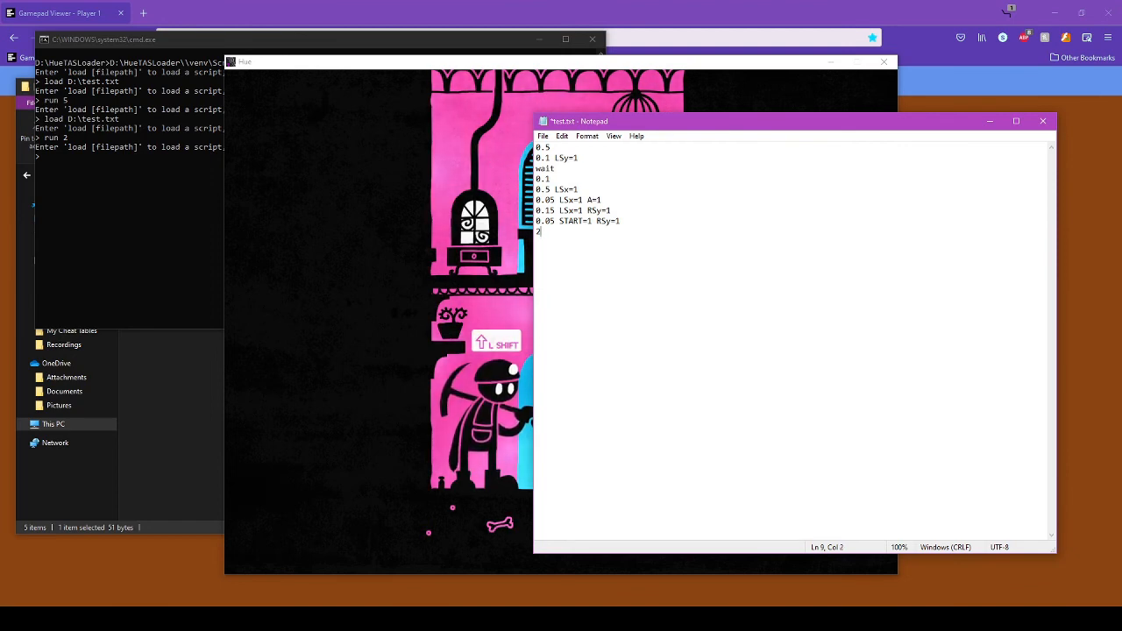
key(BackSpace)
key(BackSpace)
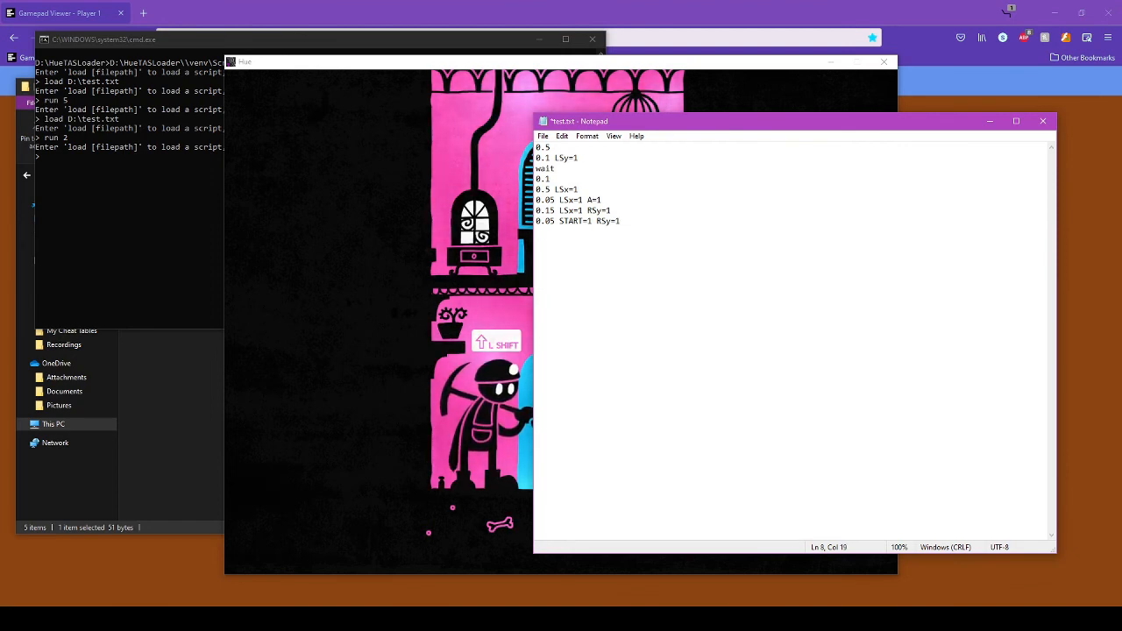
key(Return)
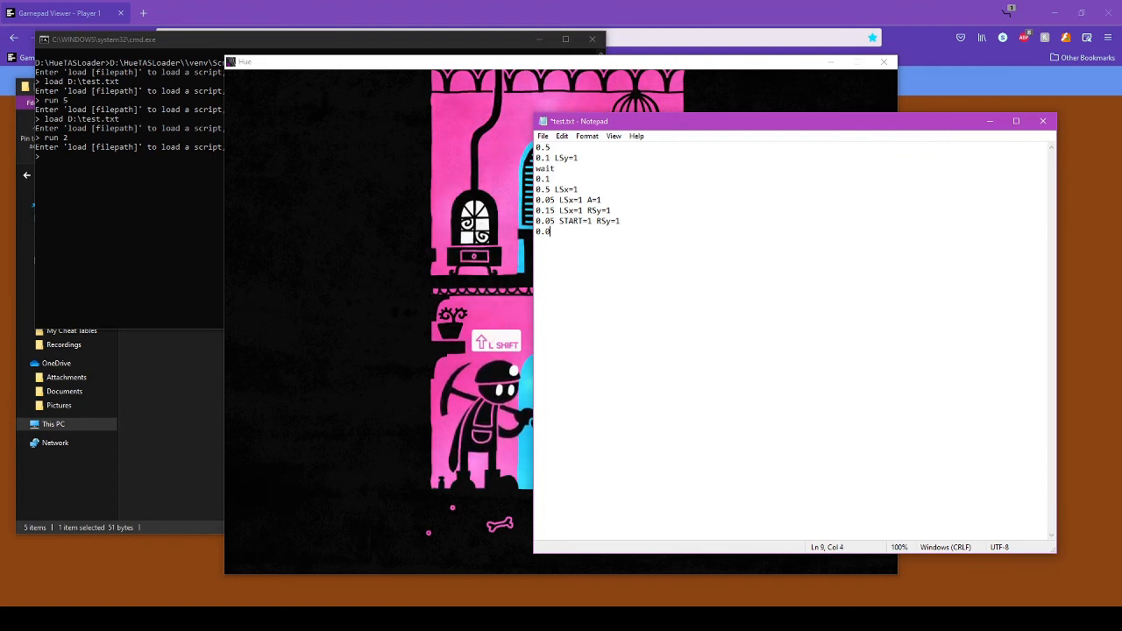
- Add another 0.05 START=1 RSy=1 line and the final 1.5 RSy=1 line
text(0.05 )
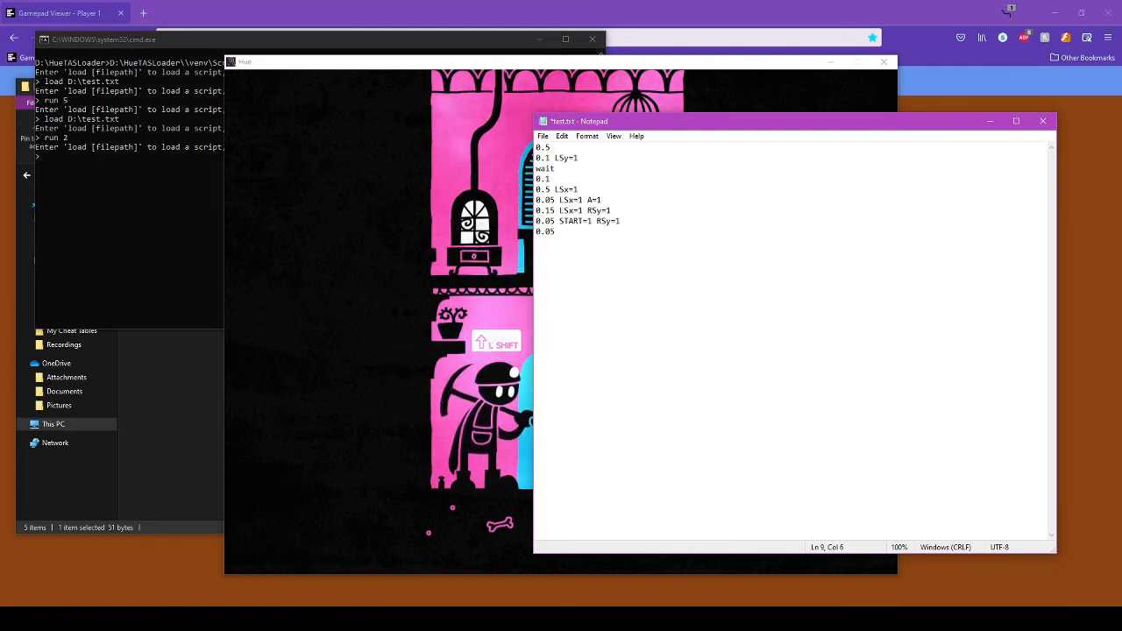
text(START=1 )
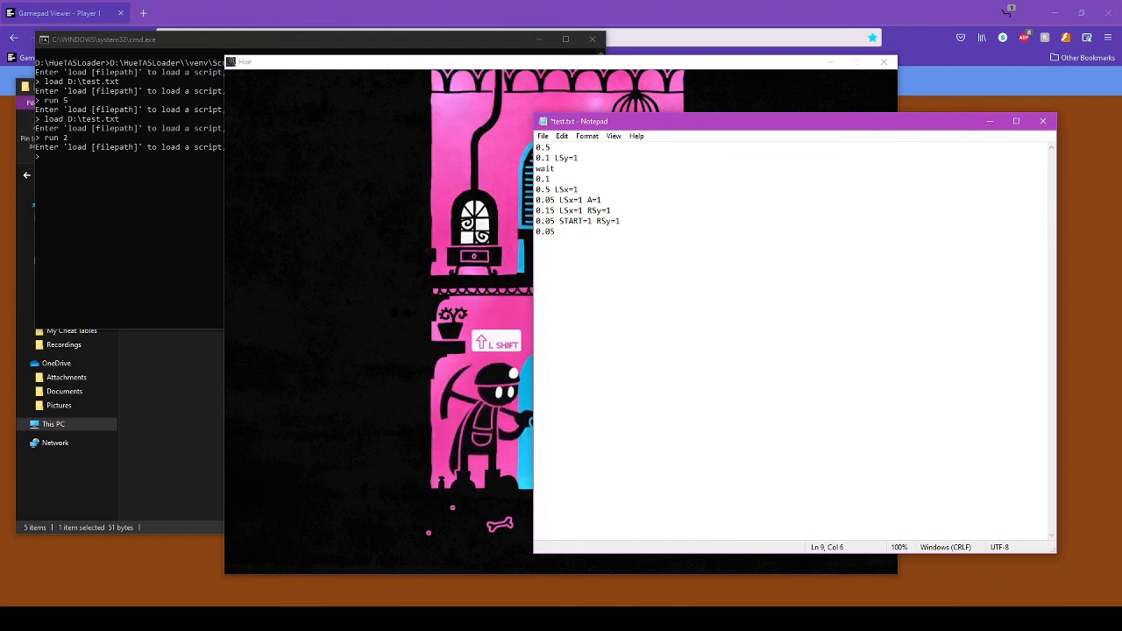
text(RSy)
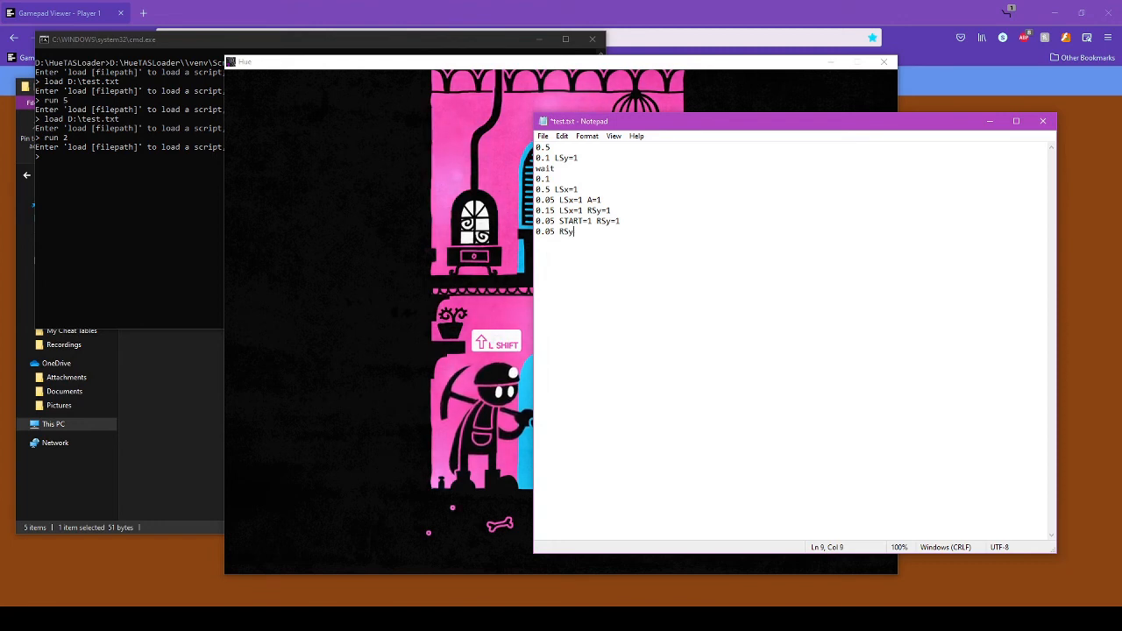
text(=1)
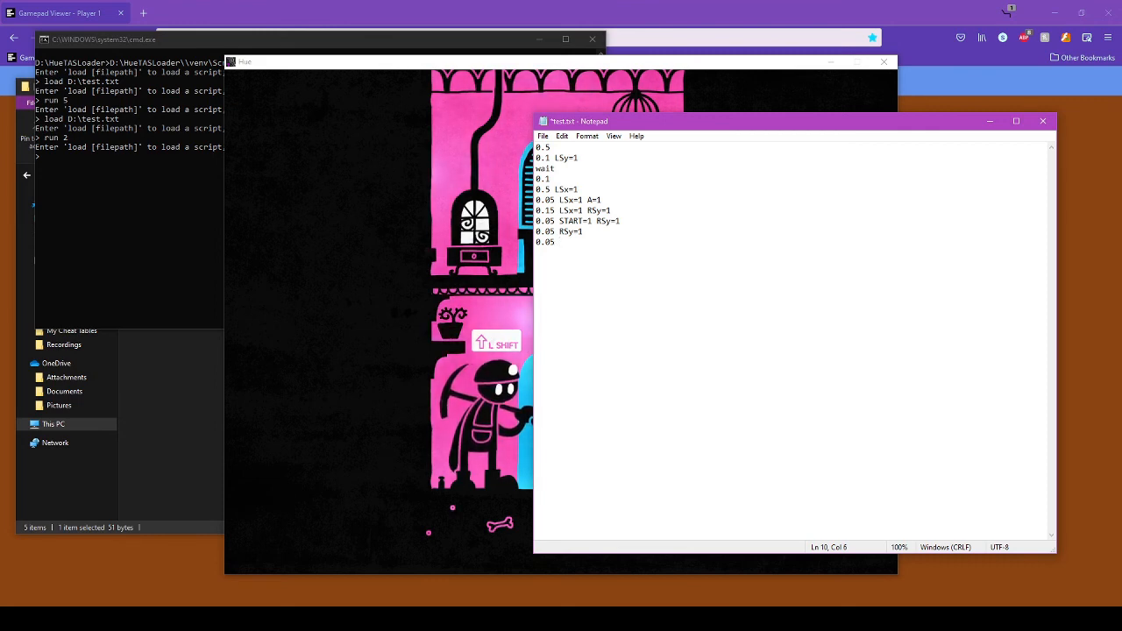
text(RT=1)
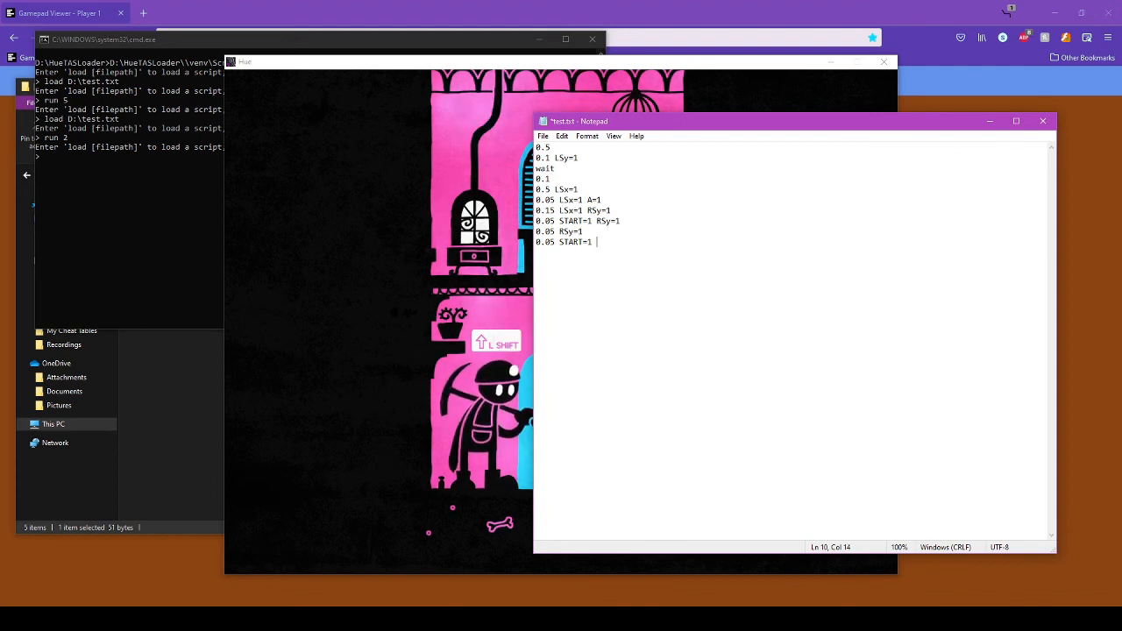
text( RSy=1)
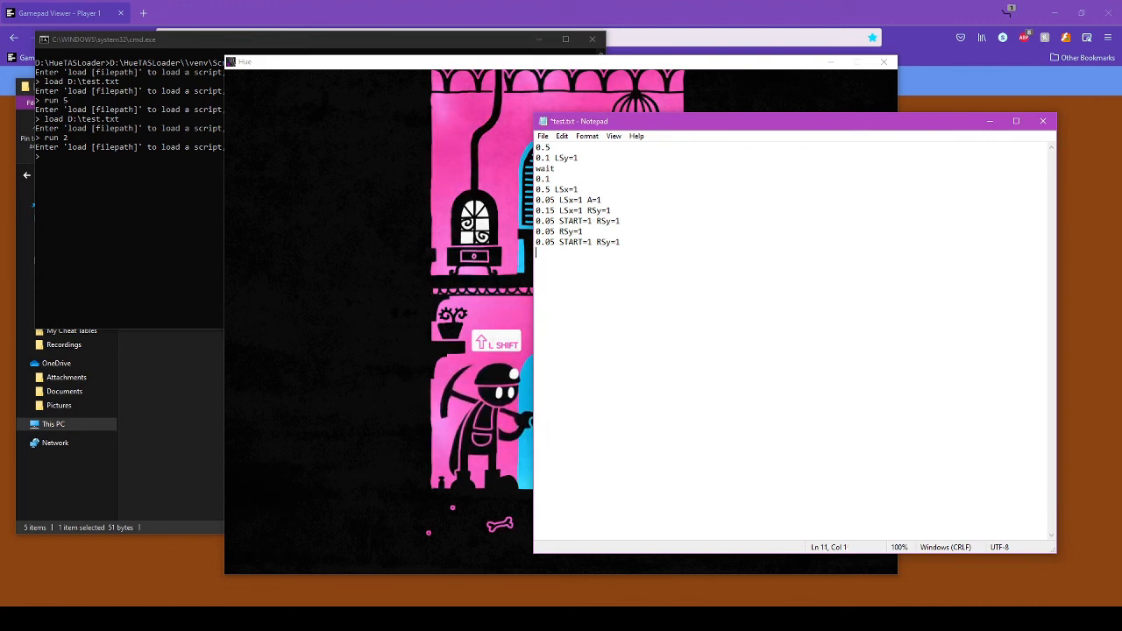
text(0.2)
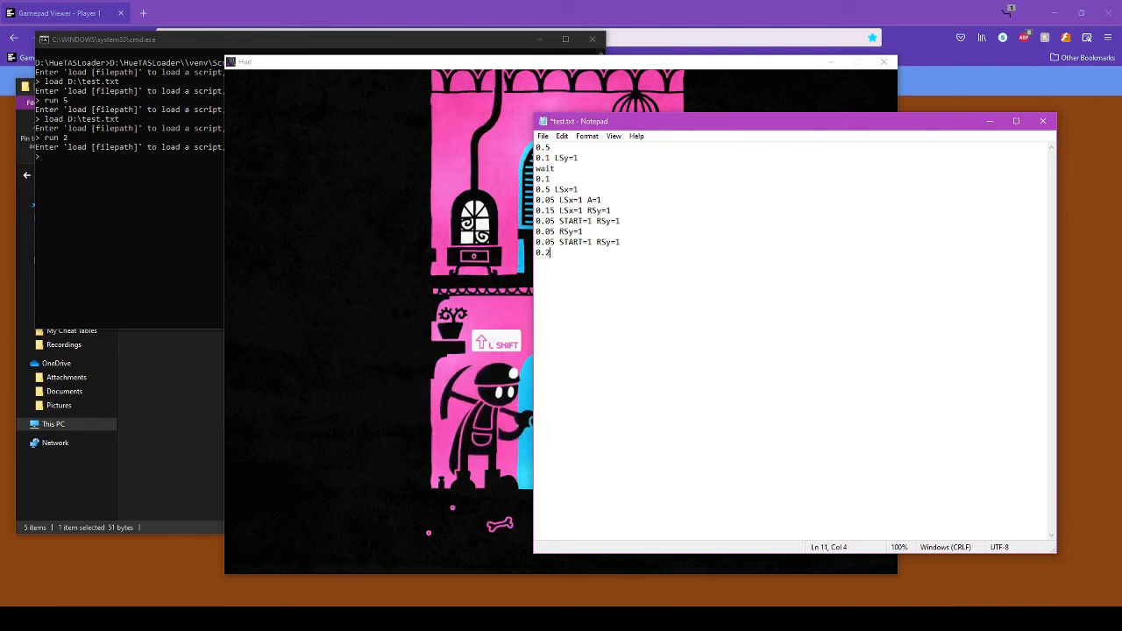
key(BackSpace)
key(BackSpace)
key(BackSpace)
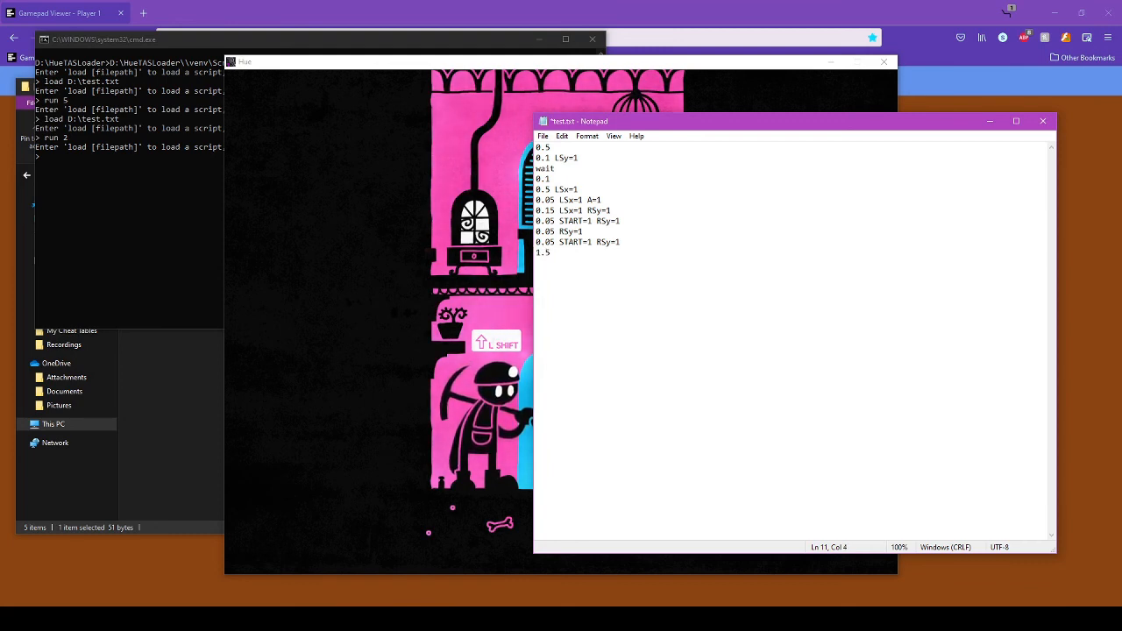
text(1.5 )
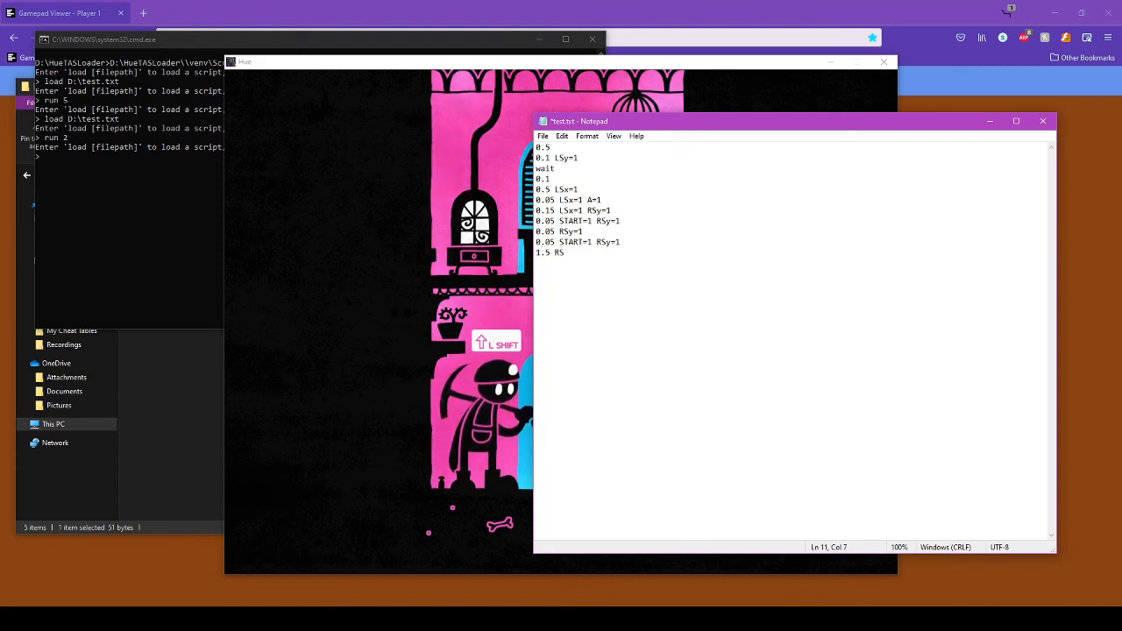
text(RSy=)
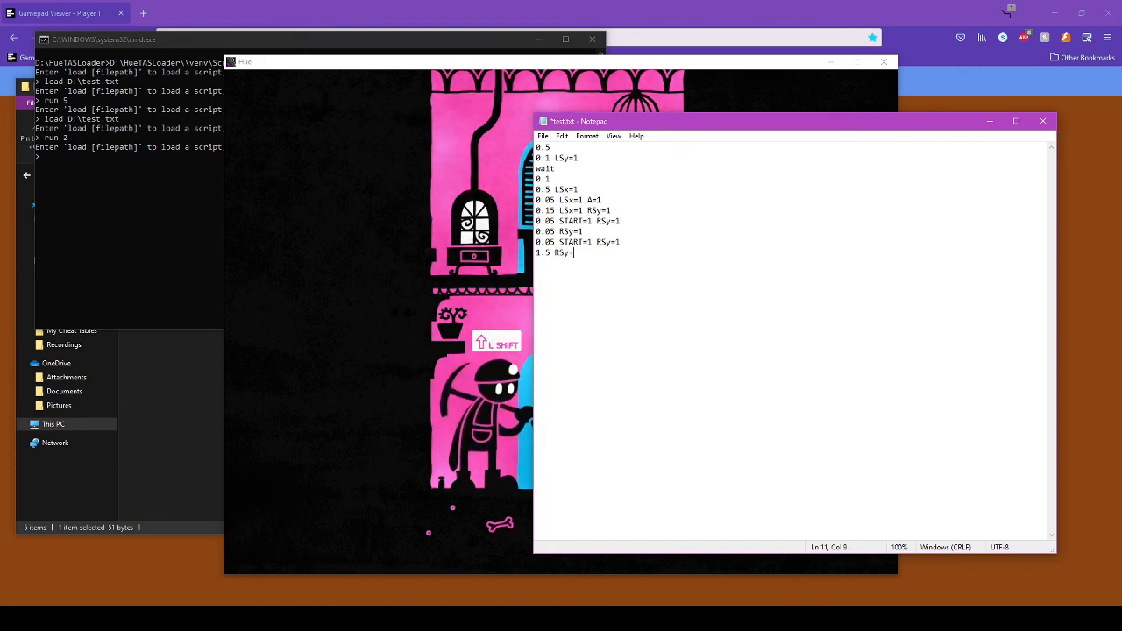
text(1)
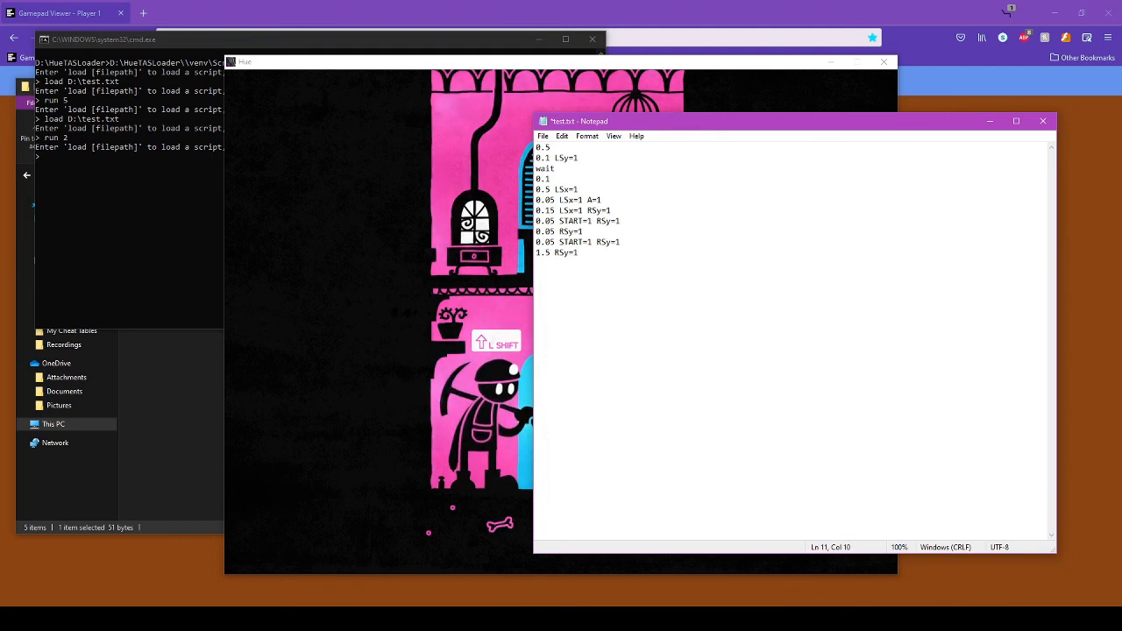
- Run the script with run 2, then return to Hue so the character reaches the pink door
key(alt+Tab)
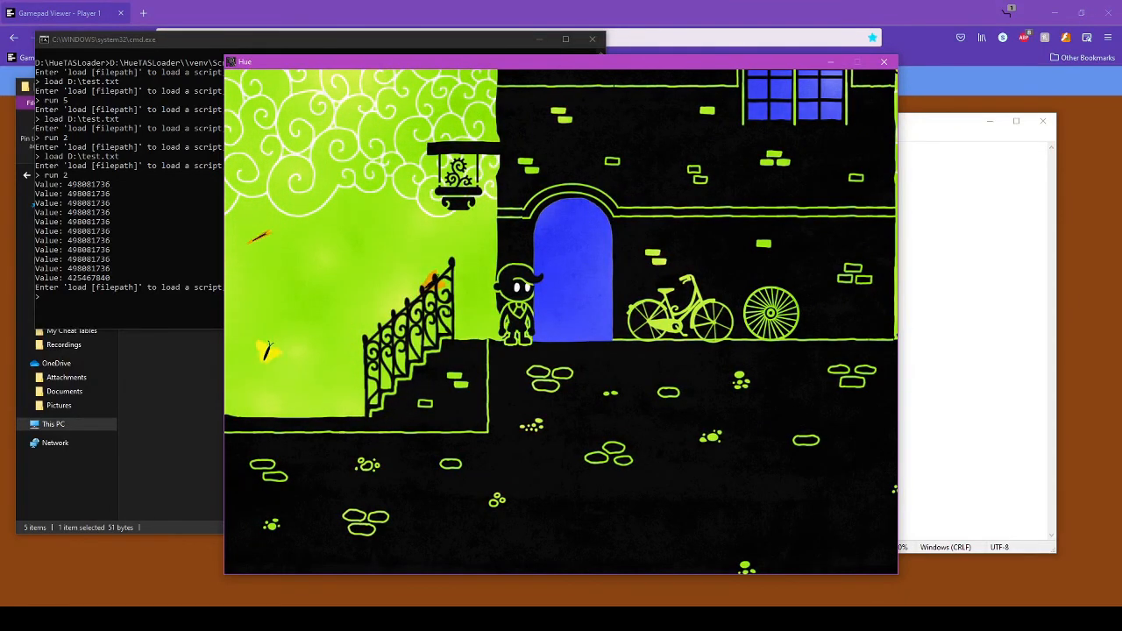
key(alt+Tab)
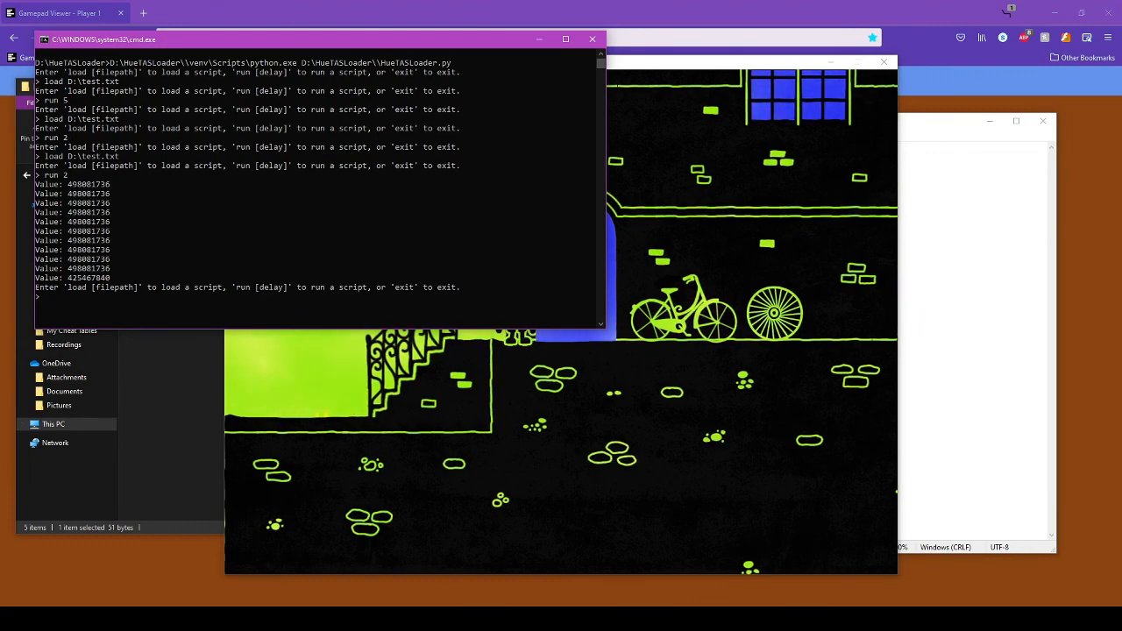
key(alt+Tab)
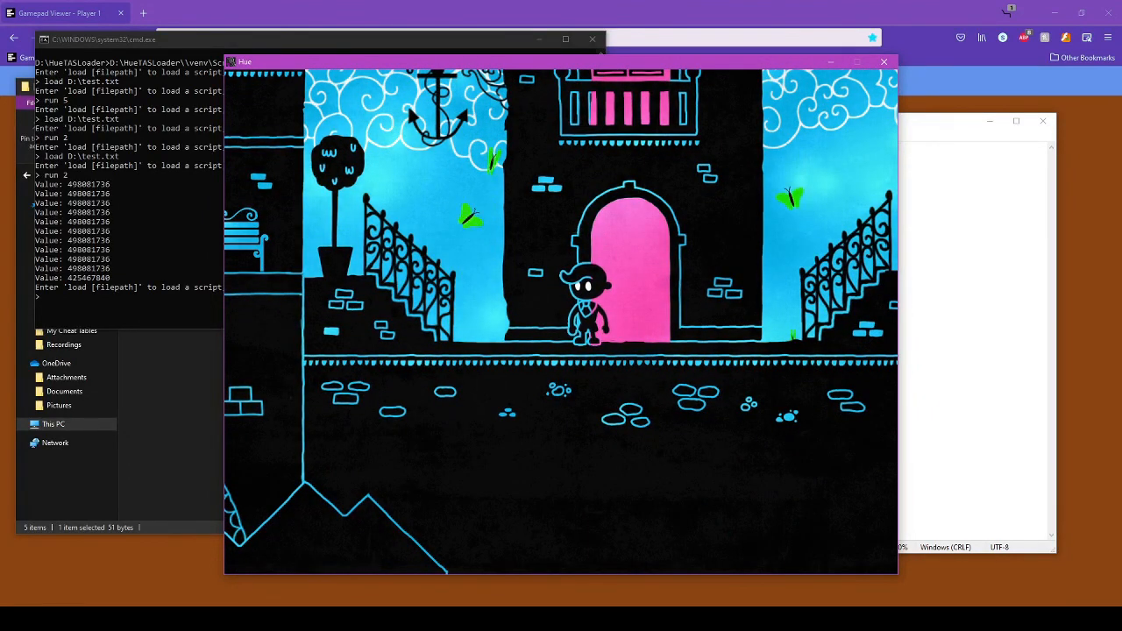
- Enter exit in the HueTASLoader console to quit and close the Command Prompt
key(alt+Tab)
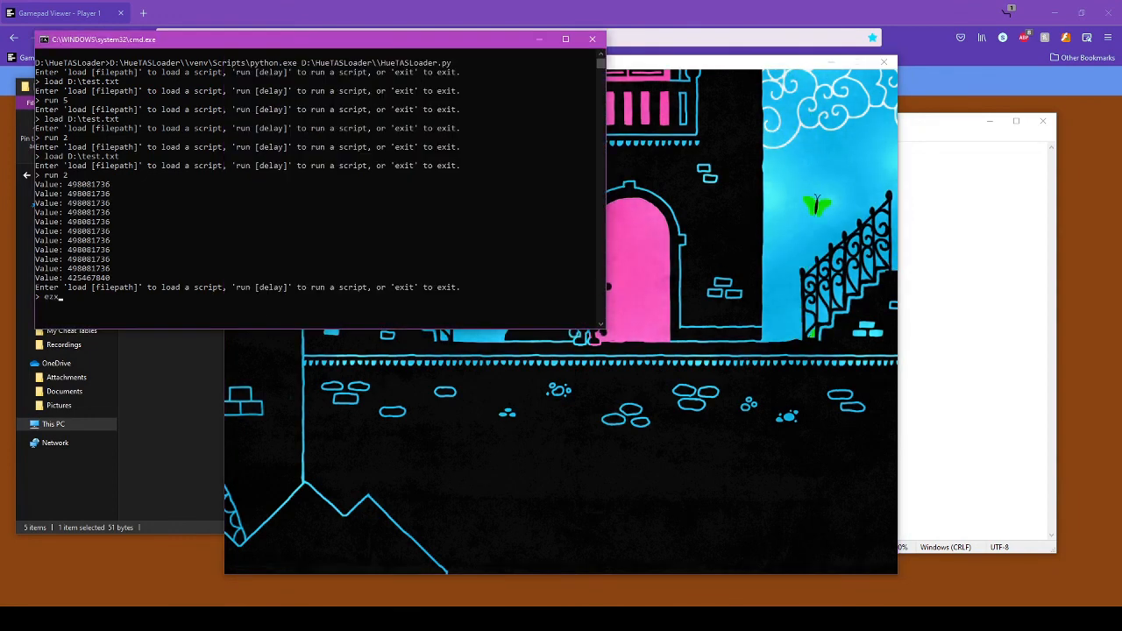
key(Return)
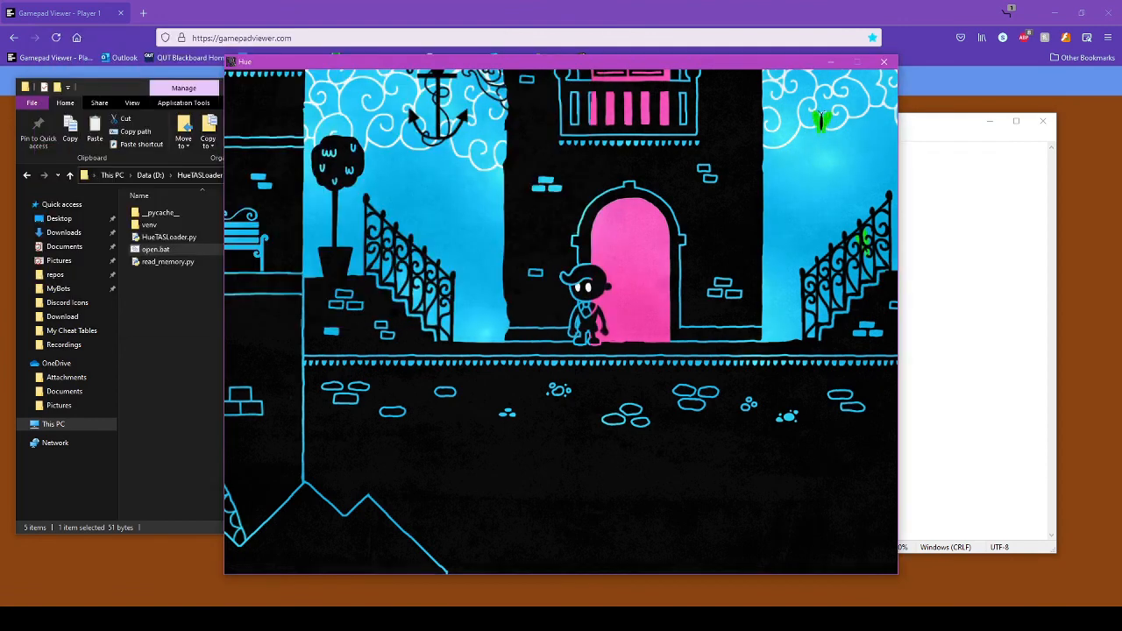